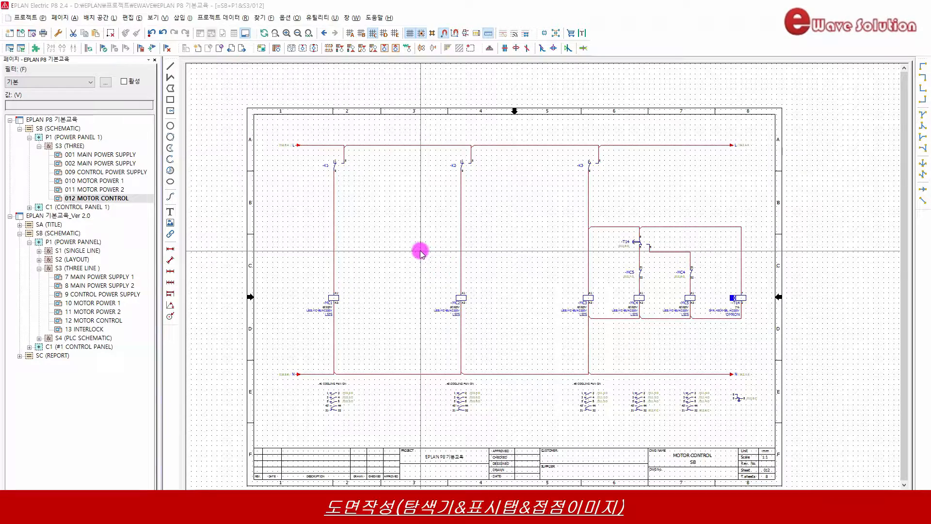
Open the device navigator for the project
click(223, 18)
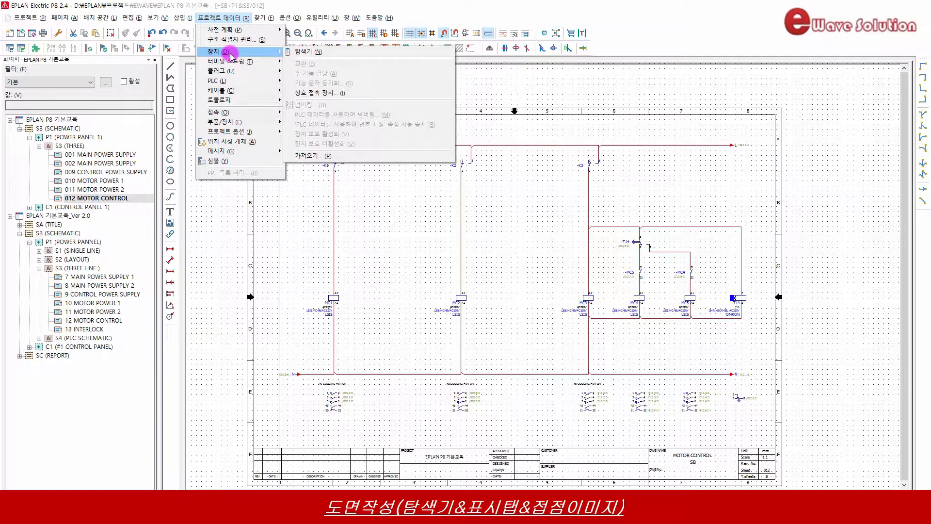
mouse_move(233, 68)
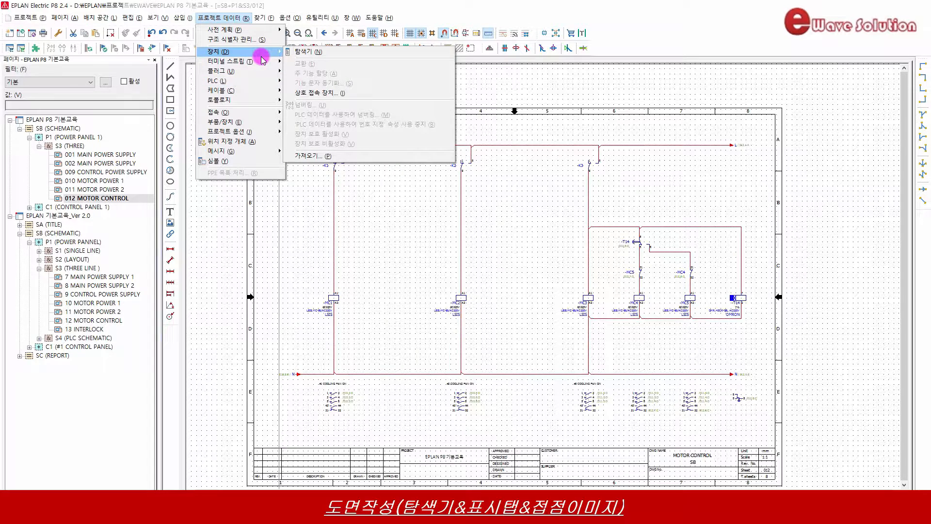
click(309, 53)
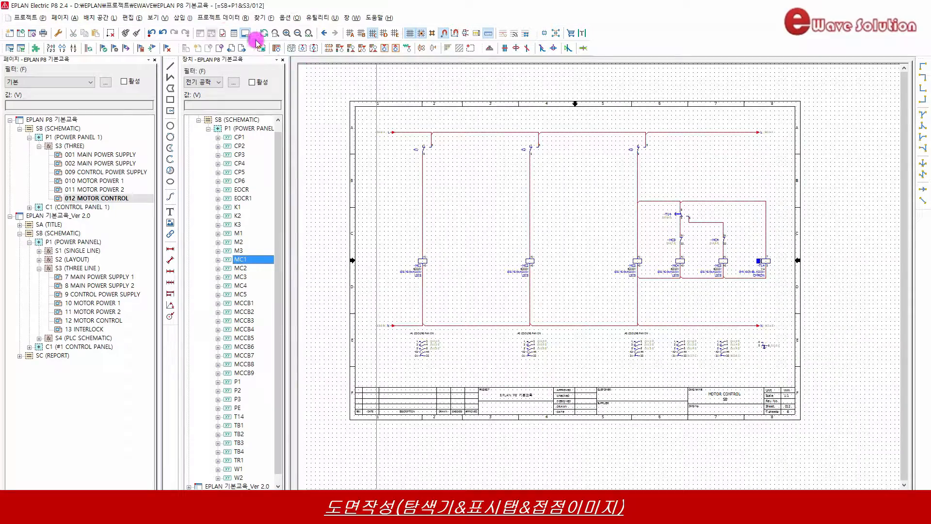
Open the terminal strip navigator and the cable navigator alongside the device navigator
click(204, 18)
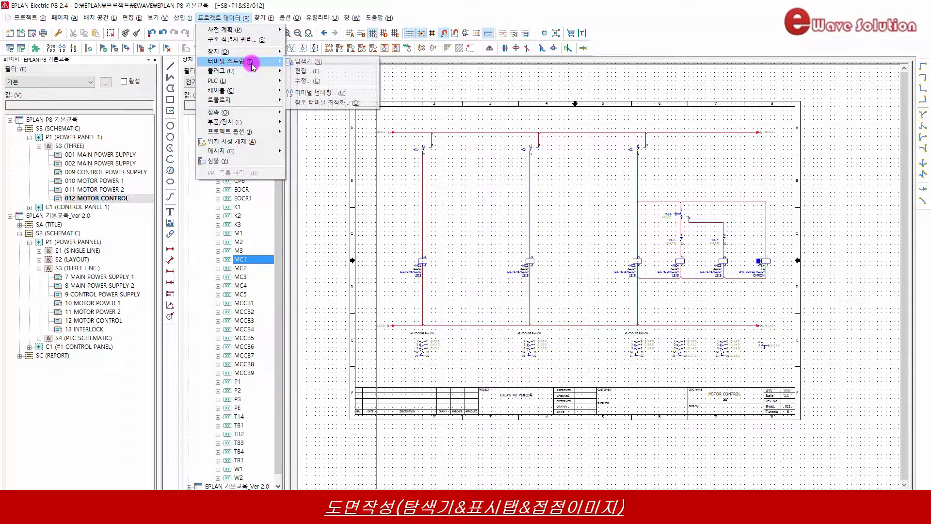
click(298, 62)
click(222, 17)
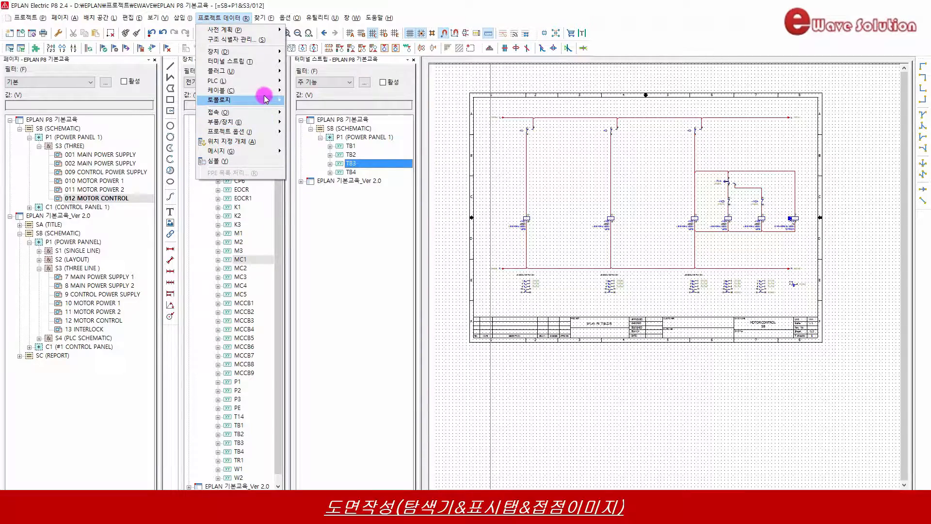
mouse_move(262, 90)
click(307, 91)
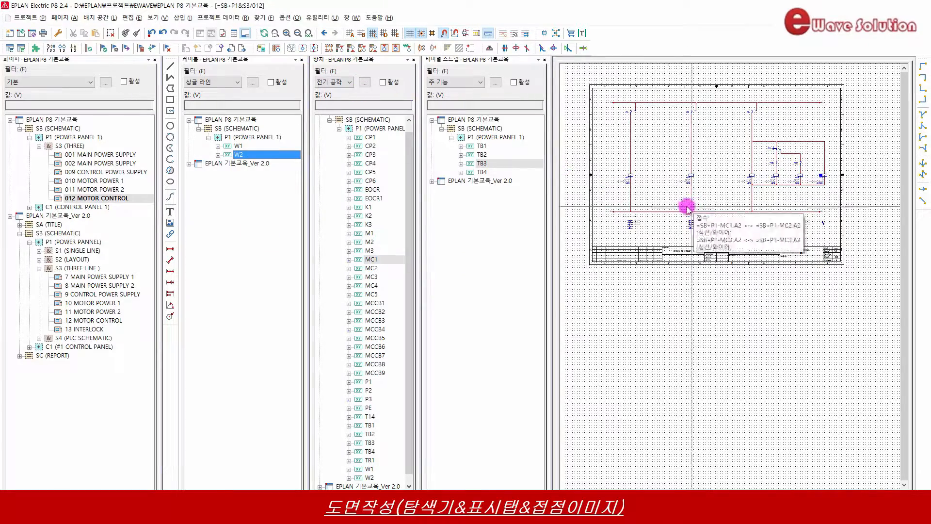
Examine the MC1 and MC2 coils on the motor control page and the entries in the cable, device and terminal strip navigators
scroll(617, 175, up, 5)
scroll(611, 208, up, 3)
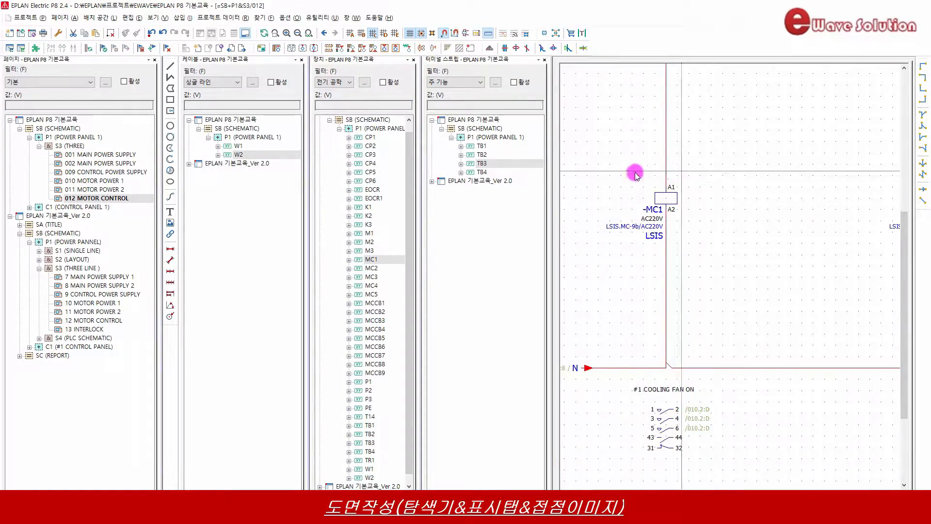
scroll(630, 228, down, 4)
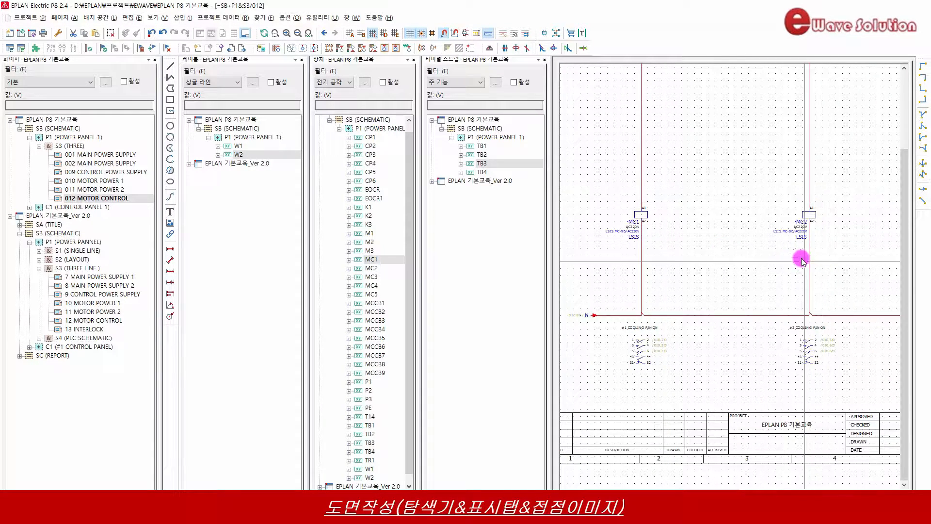
click(369, 137)
drag(371, 164, 366, 285)
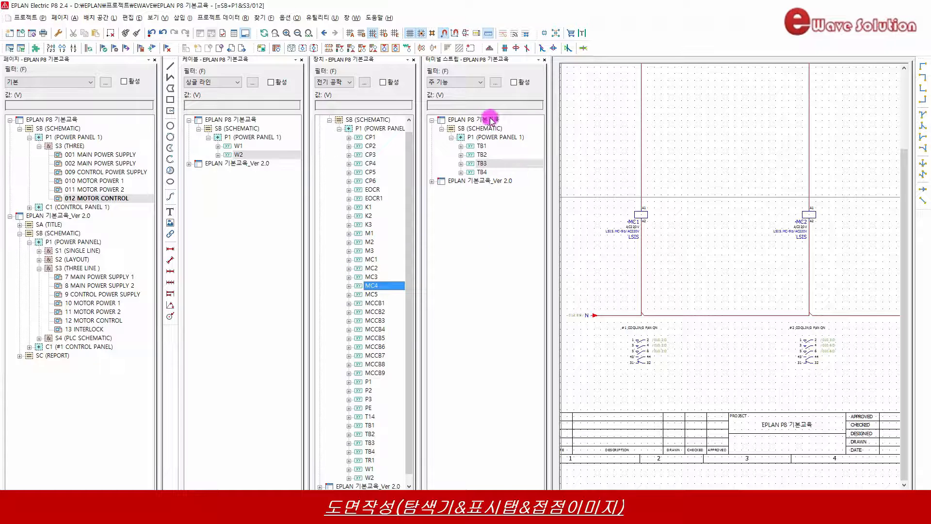
click(489, 197)
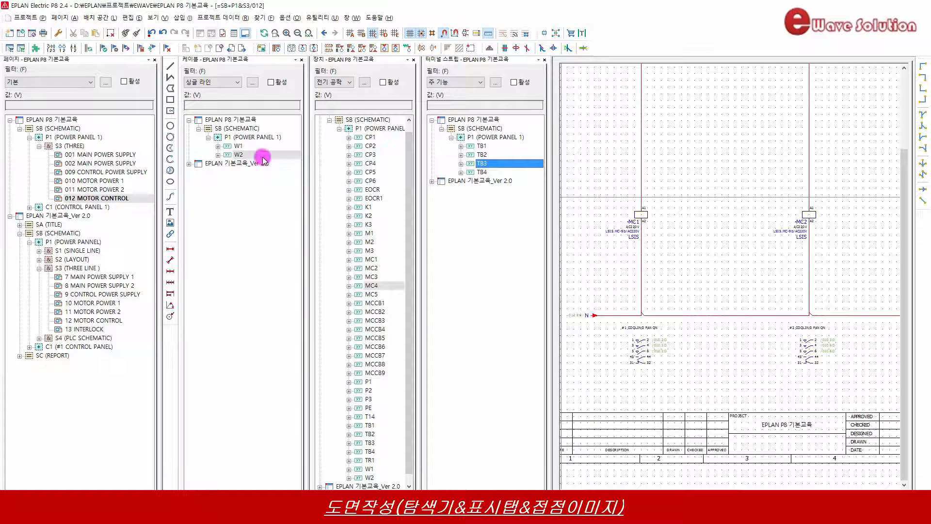
click(238, 155)
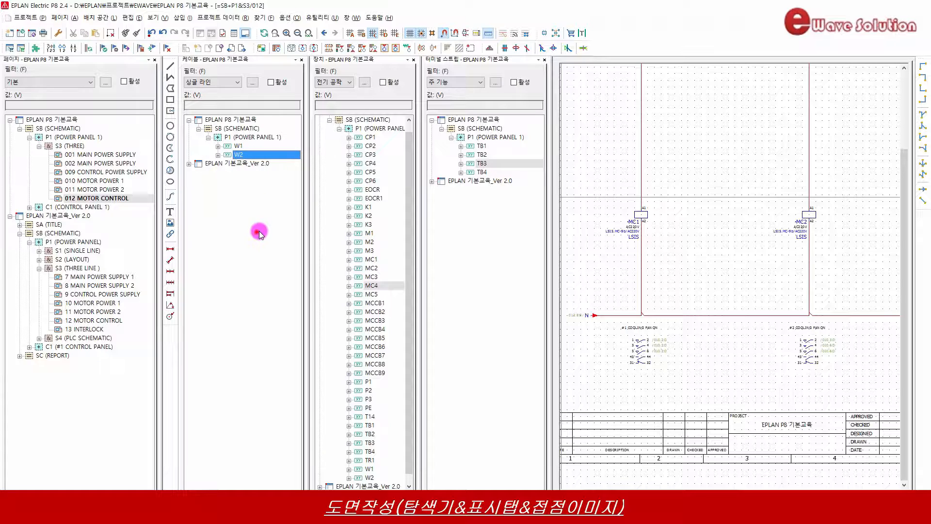
click(372, 241)
click(464, 238)
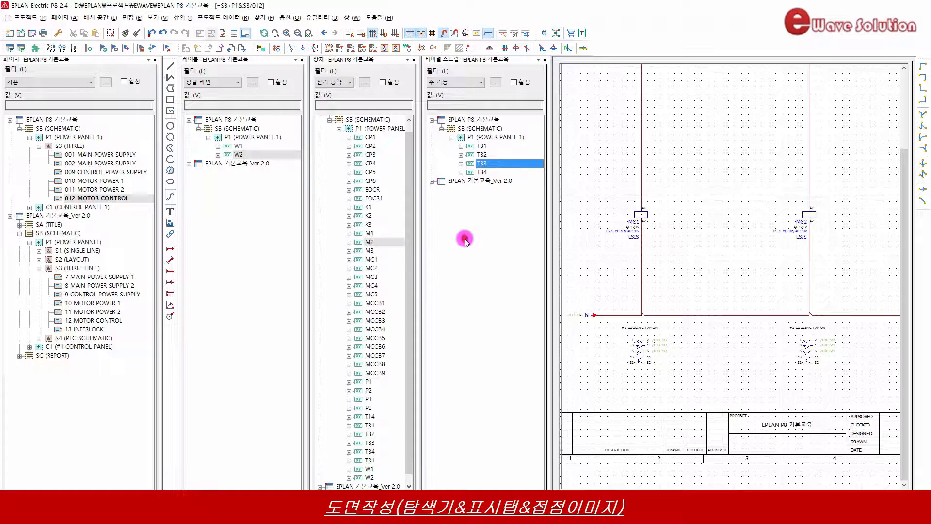
click(370, 372)
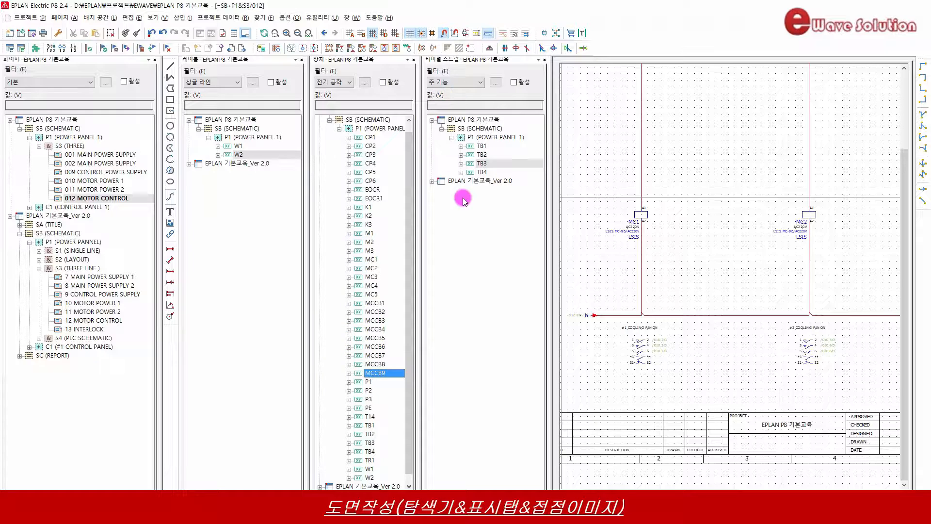
Review the context commands offered for terminal strip TB1, cable W2 and device CP4 in their navigators
right_click(482, 146)
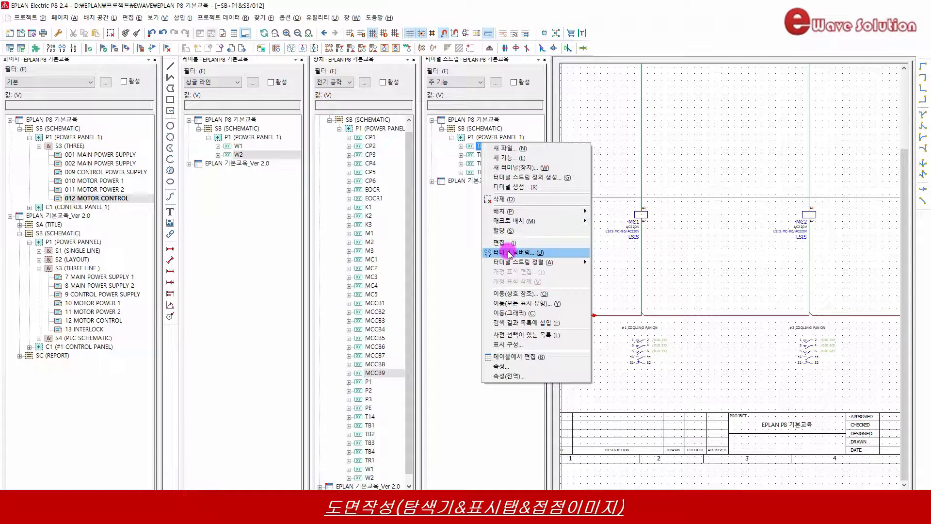
mouse_move(514, 263)
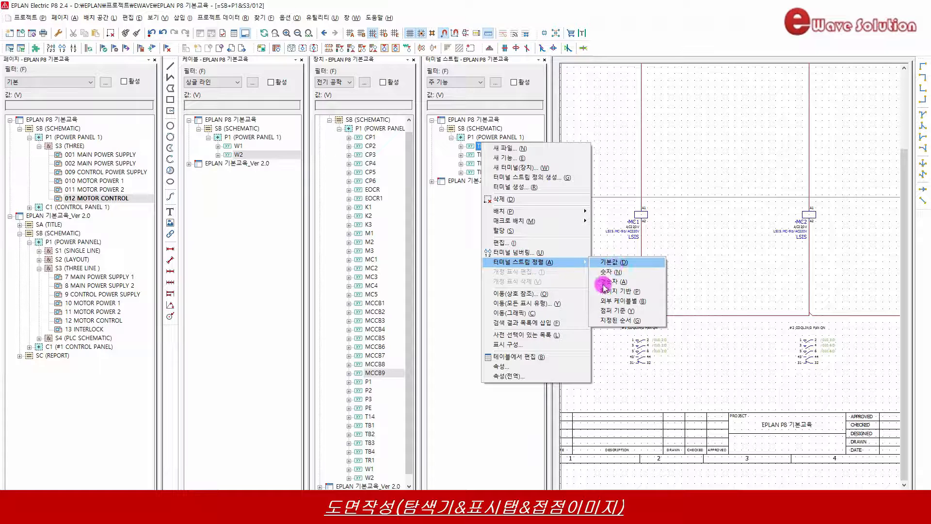
click(453, 232)
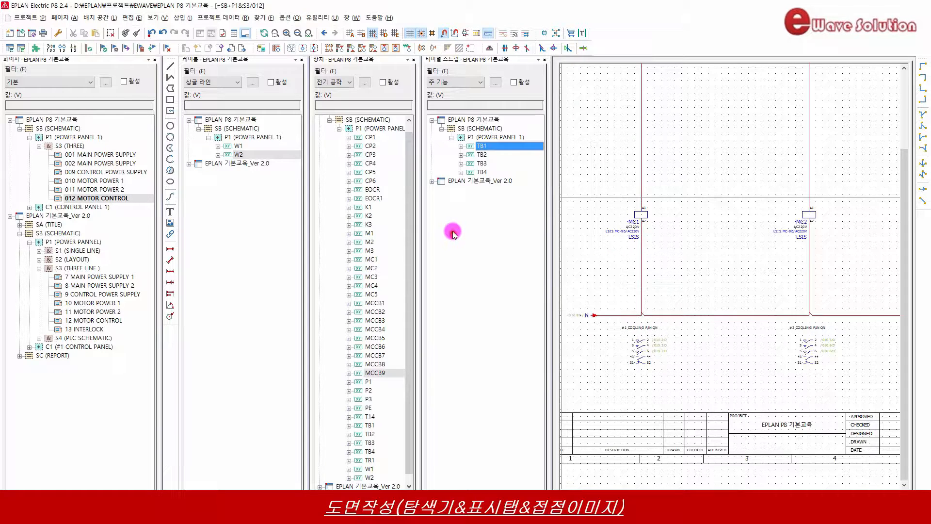
right_click(238, 155)
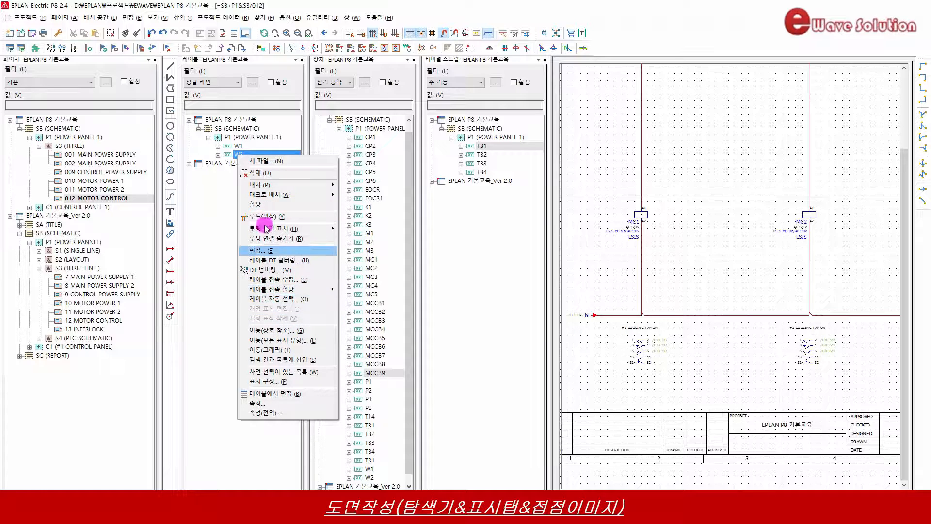
click(214, 213)
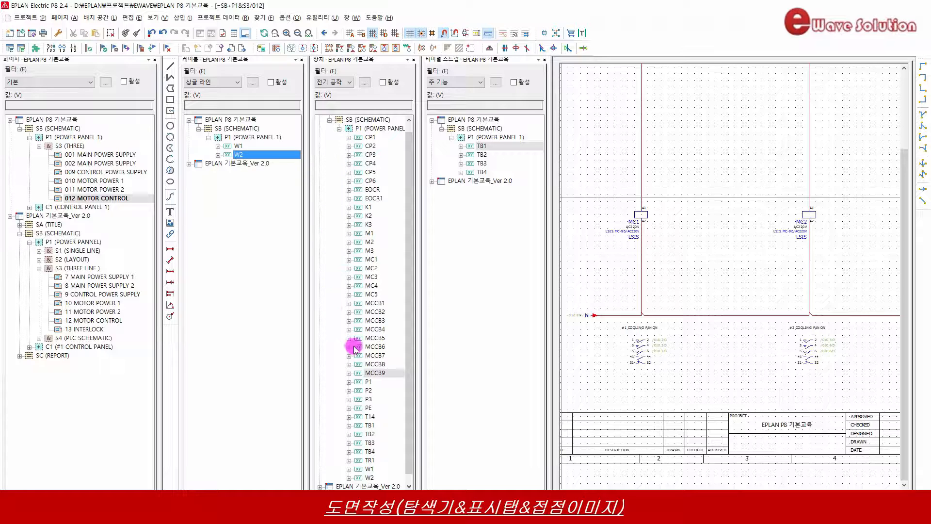
right_click(365, 166)
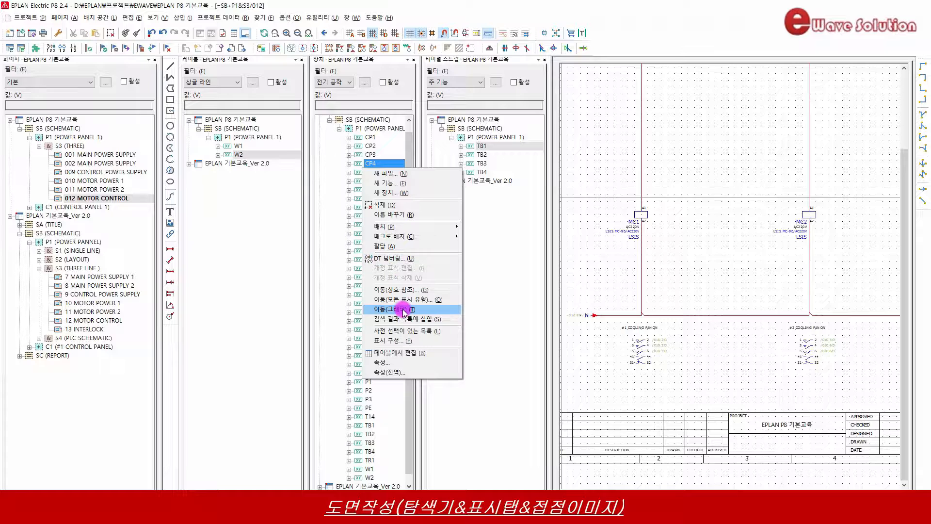
click(484, 287)
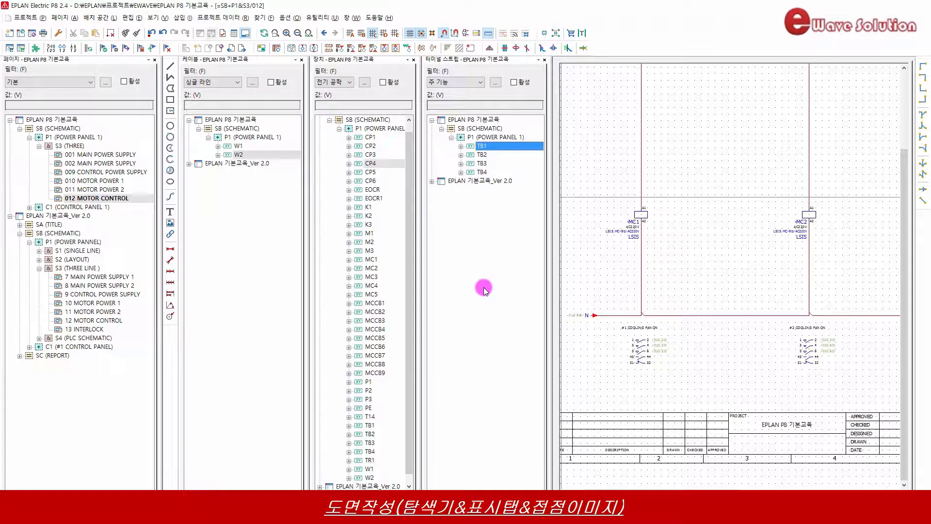
click(366, 238)
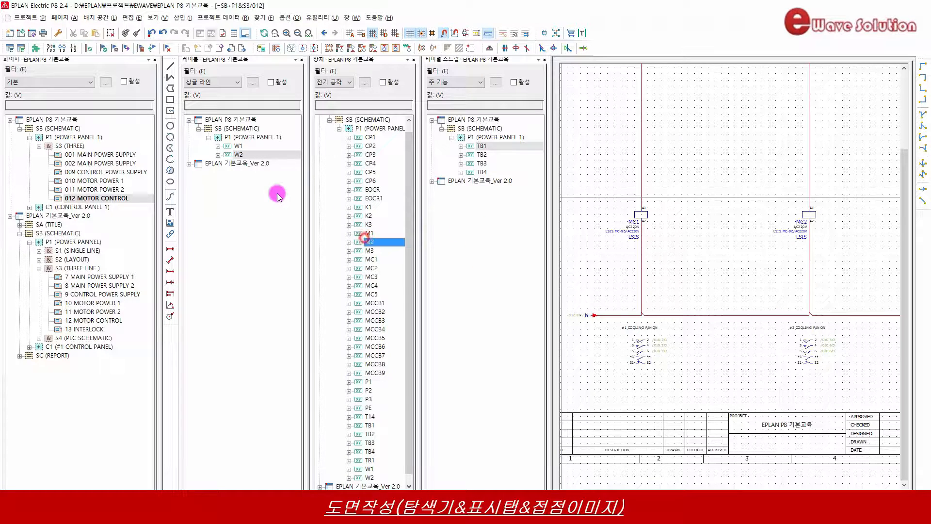
click(268, 260)
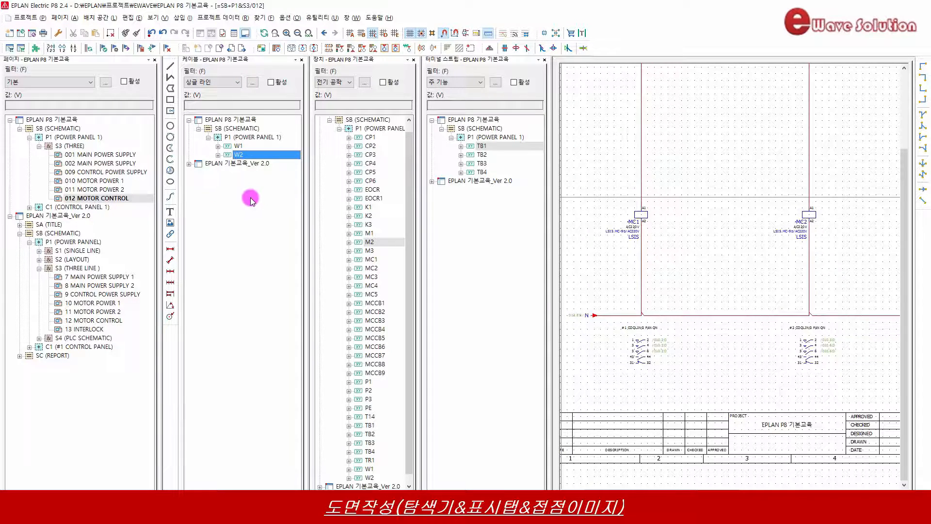
Close the cable navigator and the terminal strip navigator, keeping the device navigator open
click(302, 62)
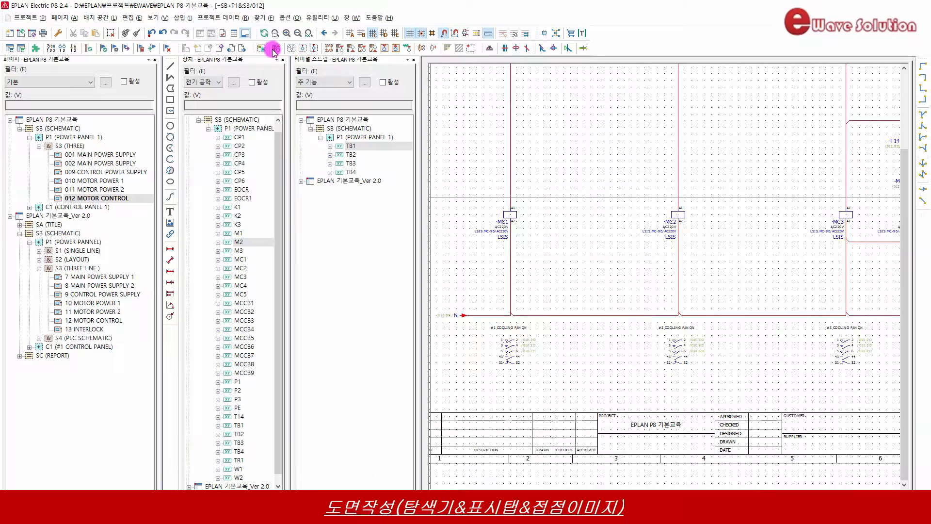
click(415, 61)
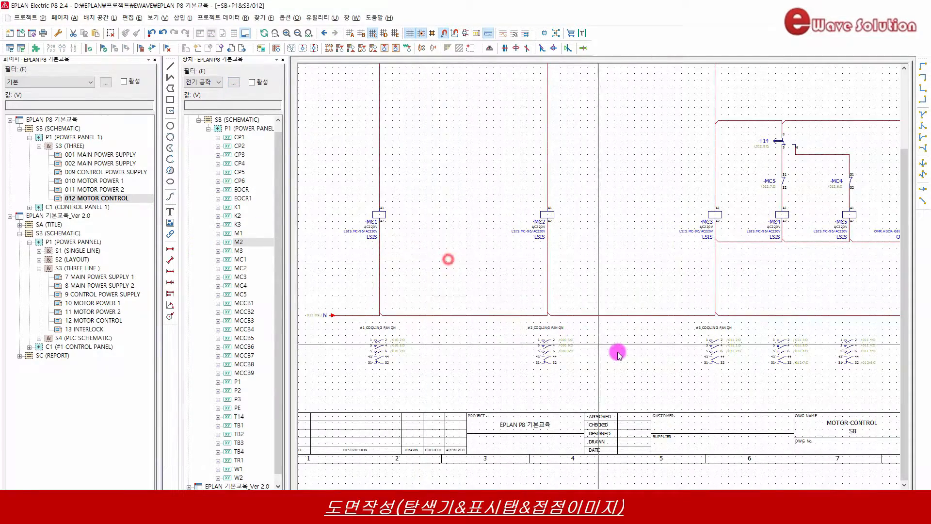
scroll(474, 296, down, 2)
scroll(471, 303, up, 4)
scroll(471, 303, up, 2)
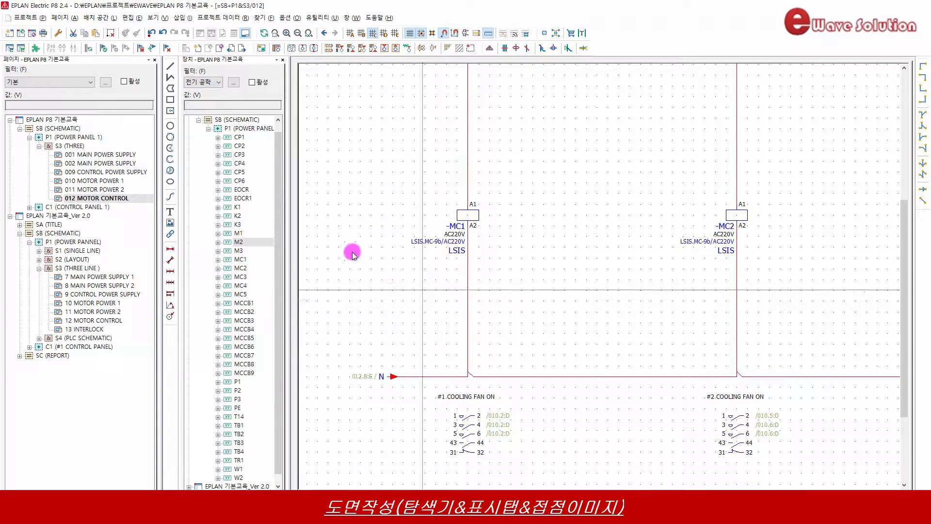
Compare the SB and P1 structure levels in the page navigator with those in the device navigator
click(63, 137)
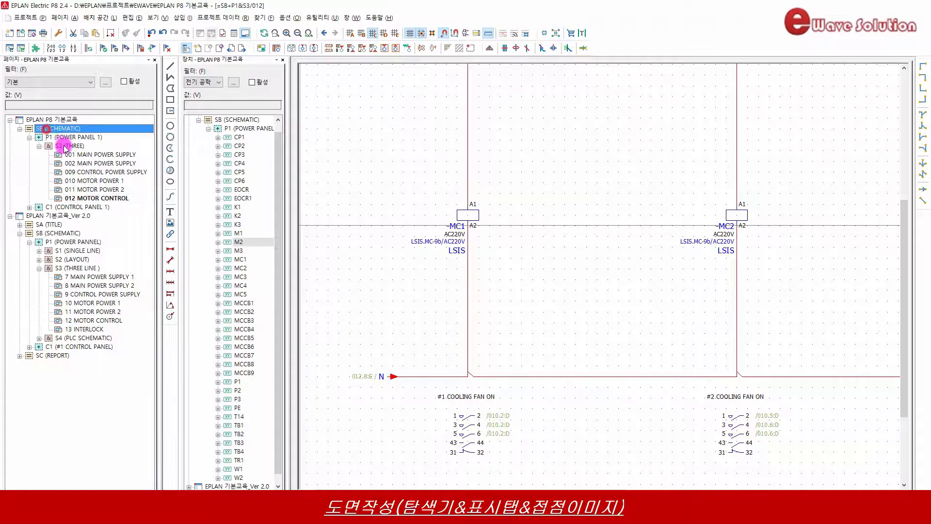
click(238, 129)
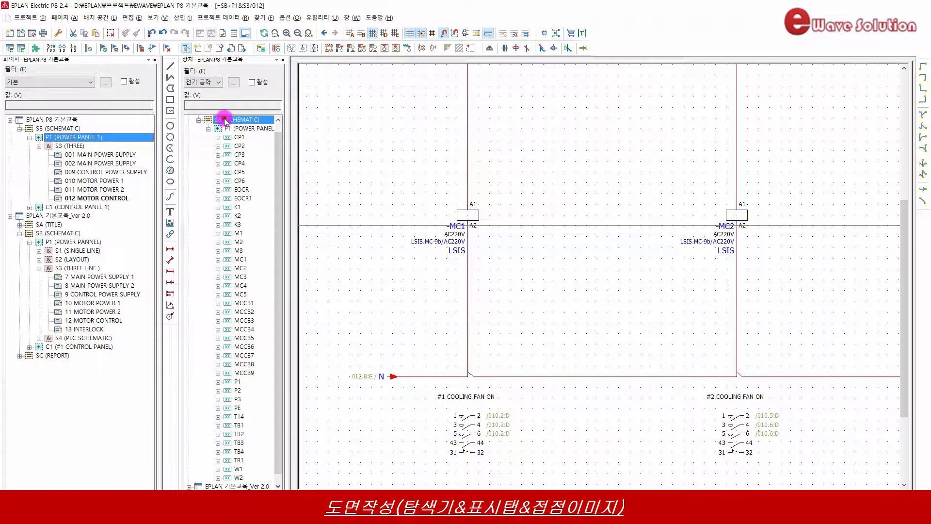
click(240, 145)
scroll(249, 189, down, 1)
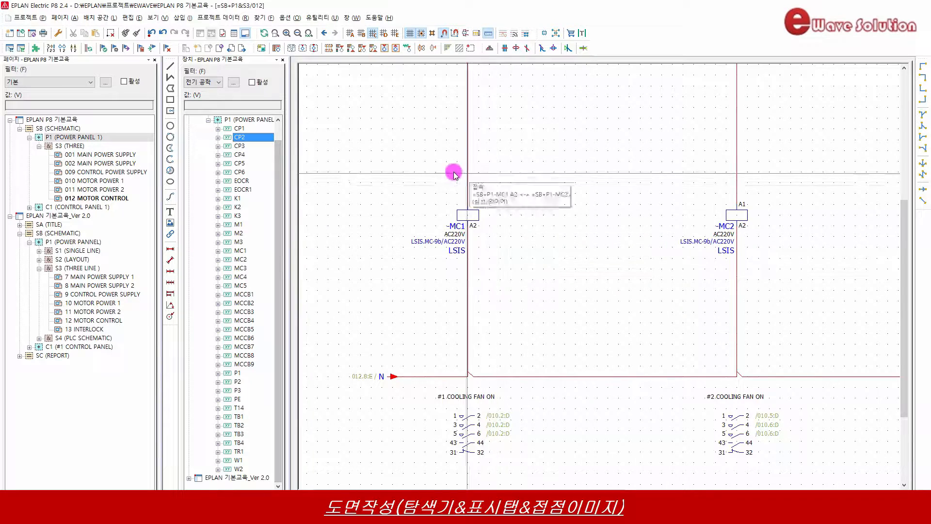
Expand device MC1 in the device navigator and widen the navigator to show the full coil and contact descriptions
double_click(241, 251)
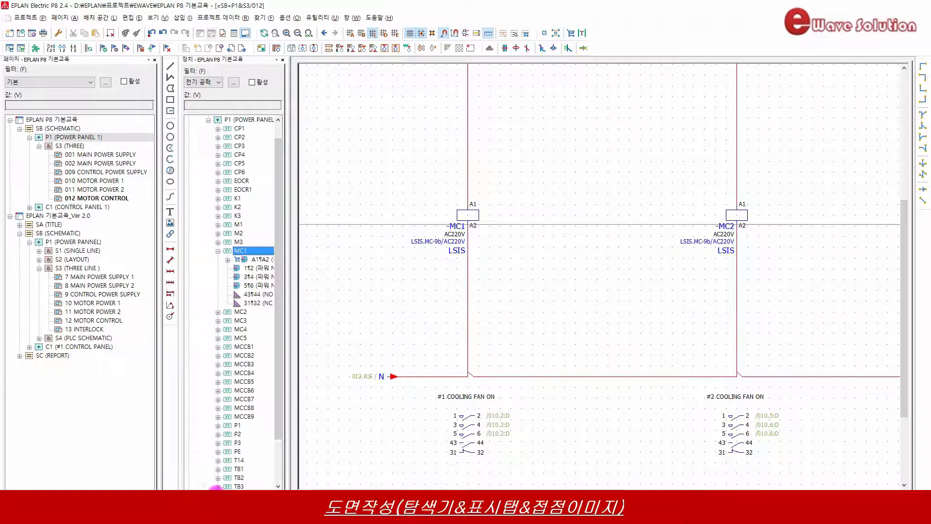
drag(216, 487, 225, 487)
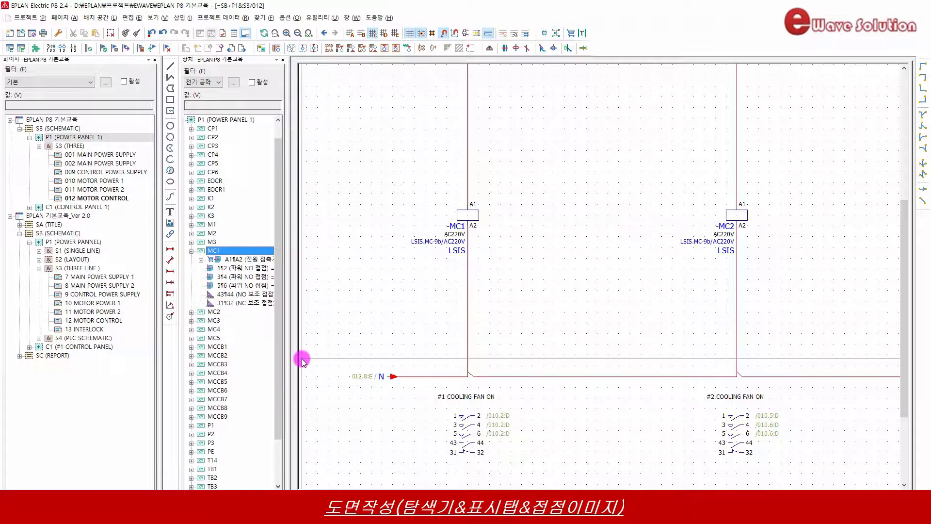
drag(291, 358, 443, 371)
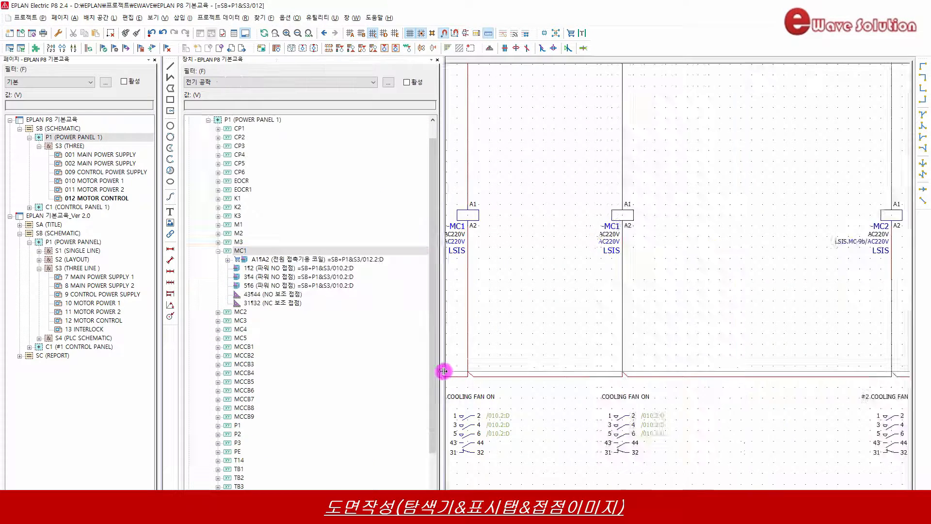
click(347, 374)
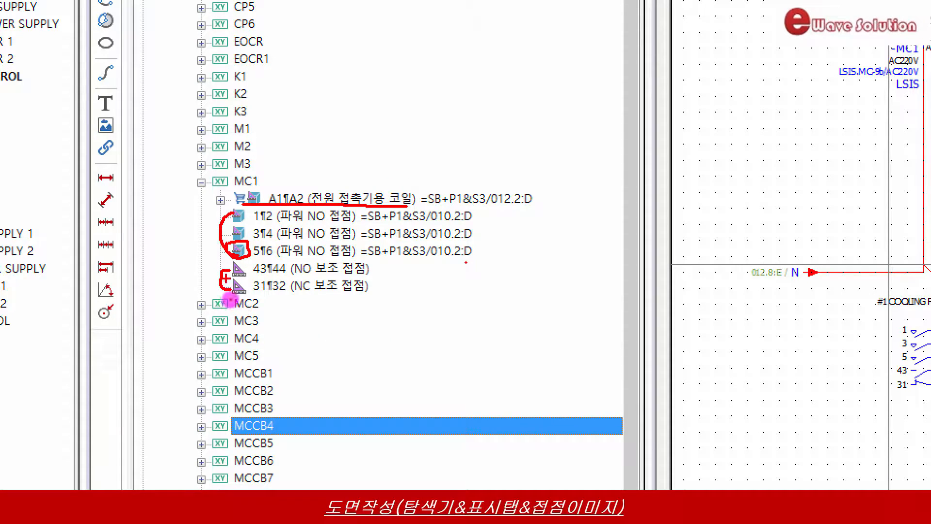
mouse_move(226, 278)
mouse_down()
mouse_move(231, 294)
mouse_move(252, 292)
mouse_up()
drag(250, 275, 363, 278)
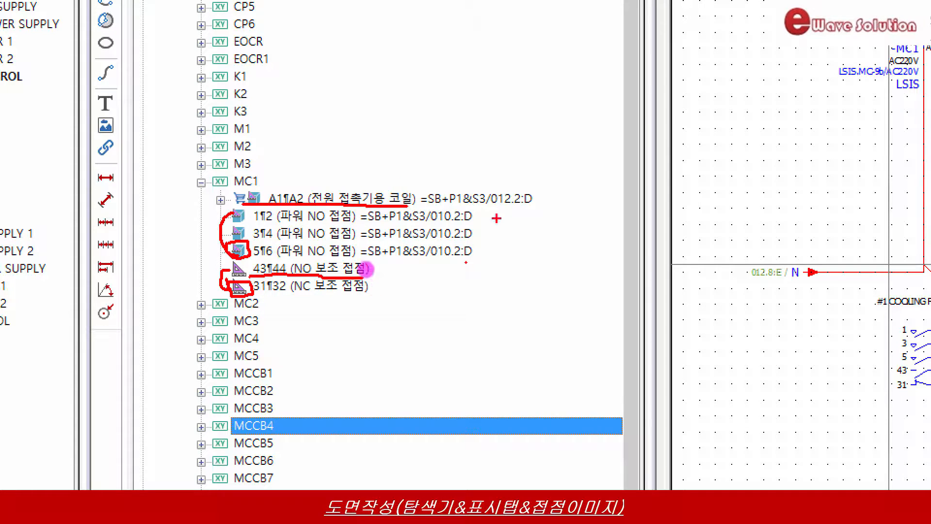
mouse_move(476, 217)
mouse_down()
mouse_move(492, 229)
mouse_move(480, 251)
mouse_up()
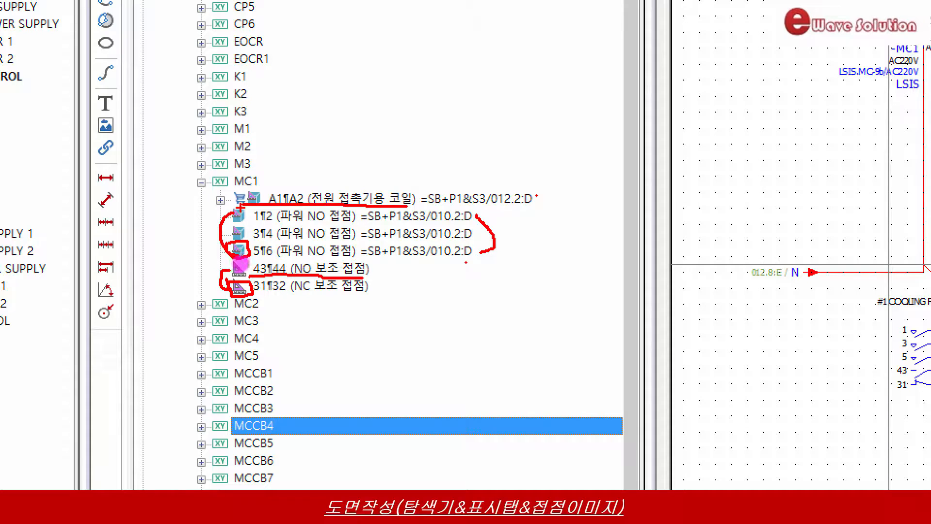
drag(233, 193, 239, 210)
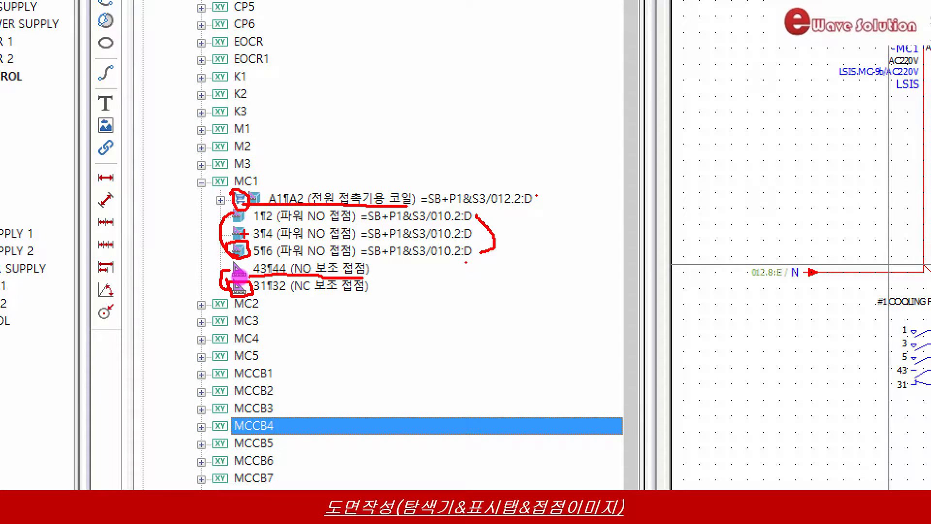
Expand MC1's coil A1¶A2 in the device navigator and select its assigned part LSIS.MC-9b/AC220V
mouse_move(498, 222)
mouse_down()
mouse_move(516, 273)
mouse_move(482, 293)
mouse_up()
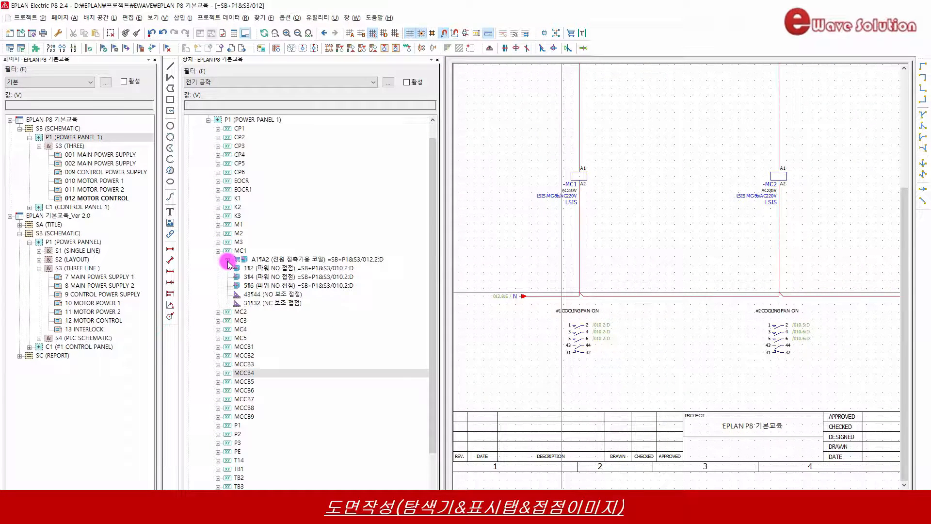
click(227, 259)
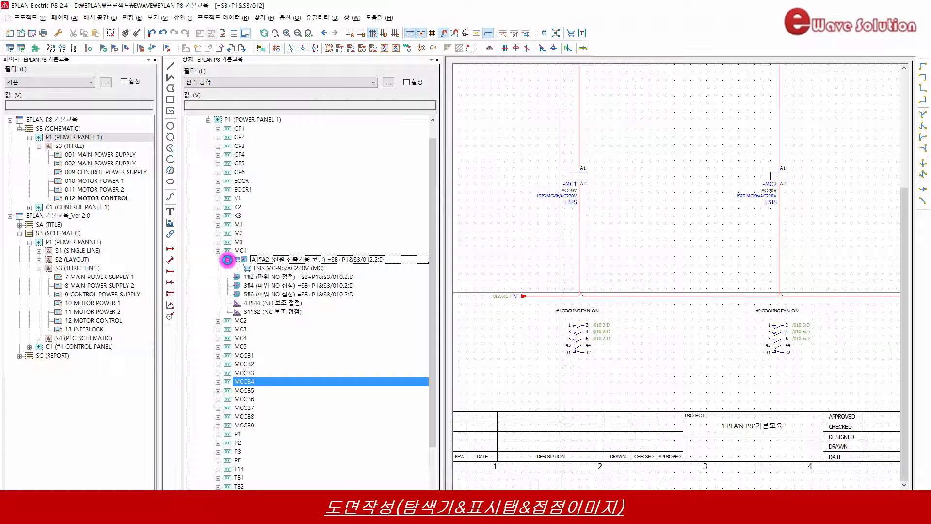
click(265, 270)
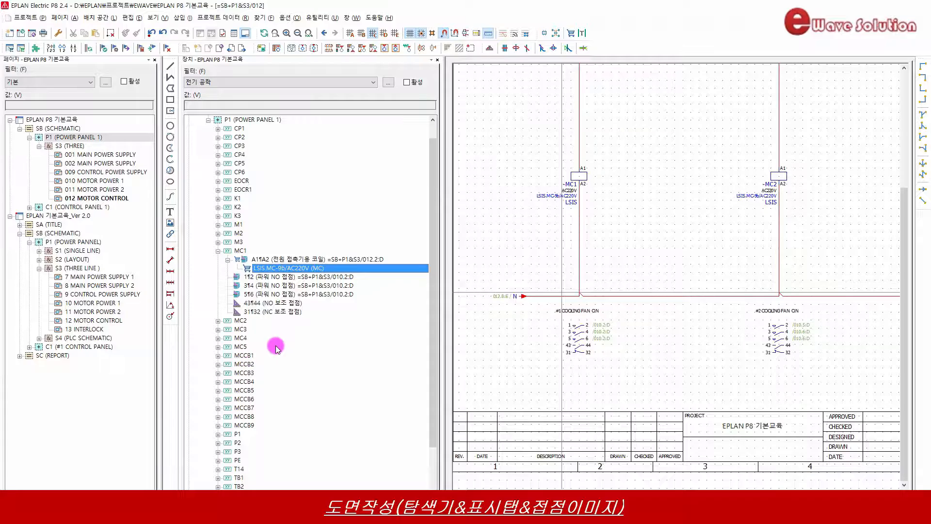
click(528, 384)
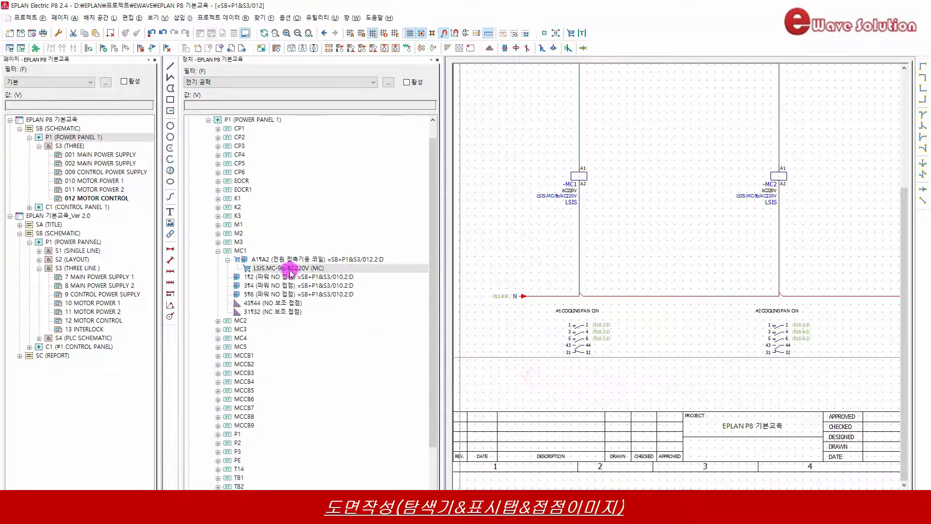
Open the MC1 coil's properties from the schematic and check its assigned part number
scroll(560, 224, down, 2)
scroll(553, 260, up, 6)
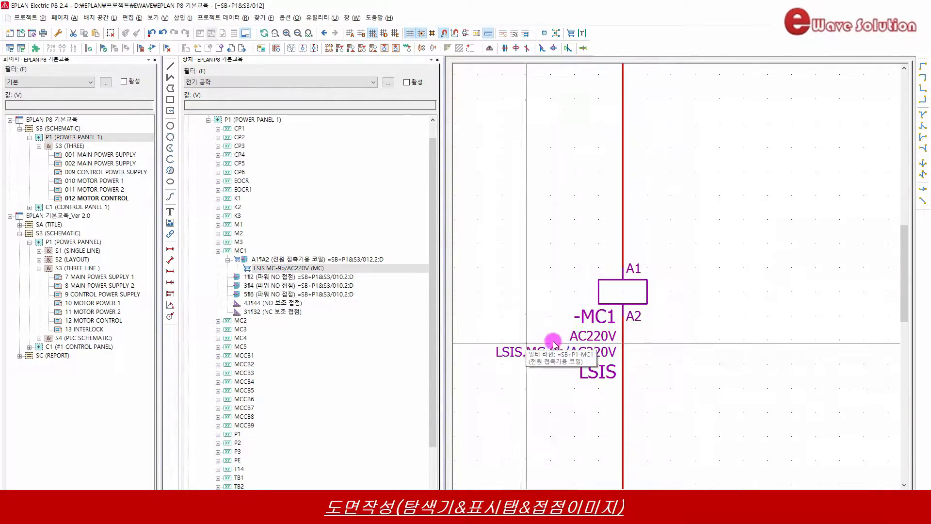
double_click(585, 336)
click(325, 207)
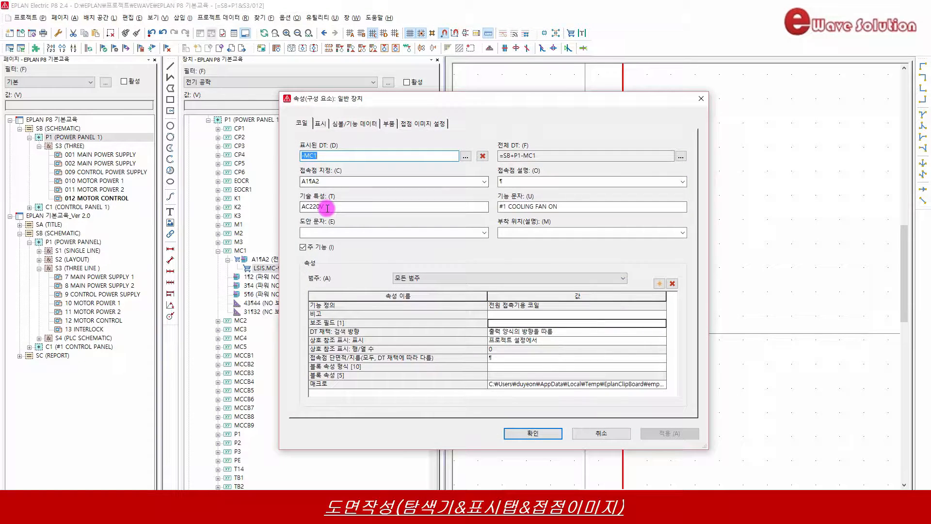
click(387, 124)
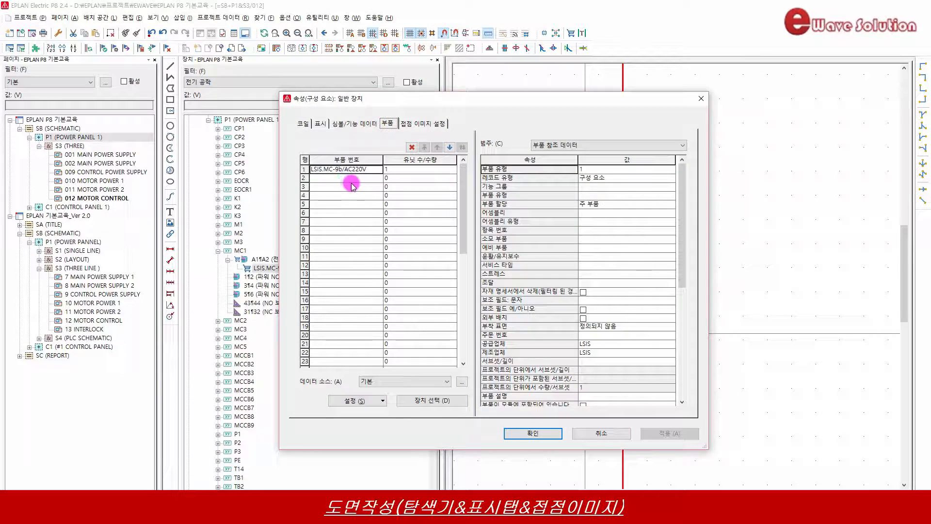
key(Return)
Open the part data of LSIS.MC-9b/AC220V from the device navigator and close it without changes
scroll(728, 359, down, 3)
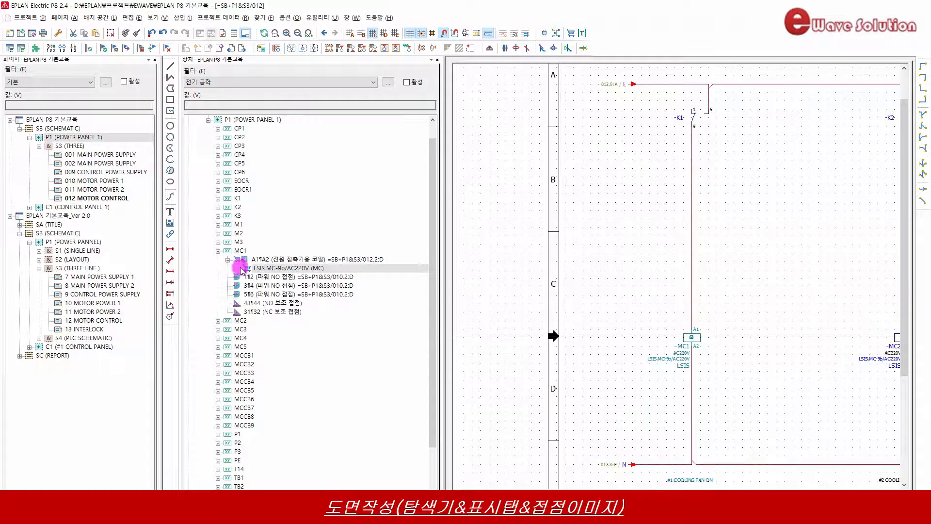
click(264, 268)
double_click(266, 270)
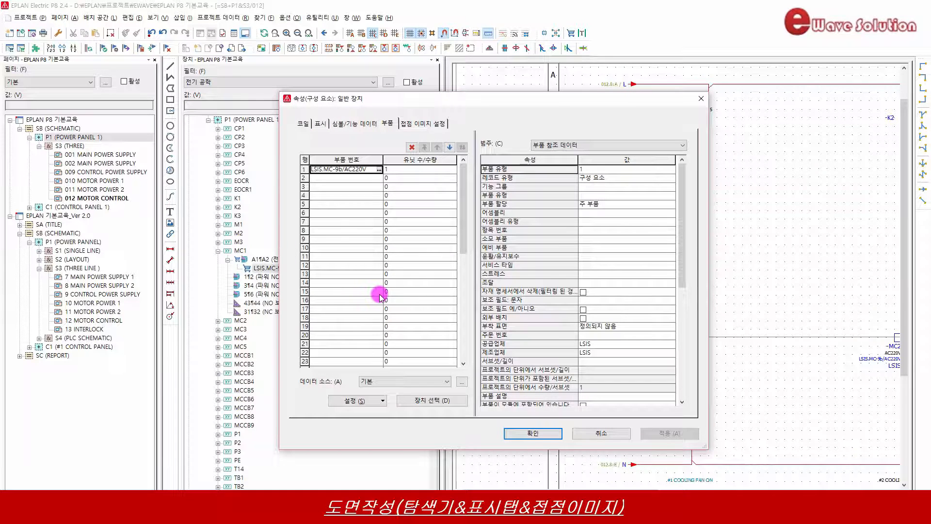
key(Escape)
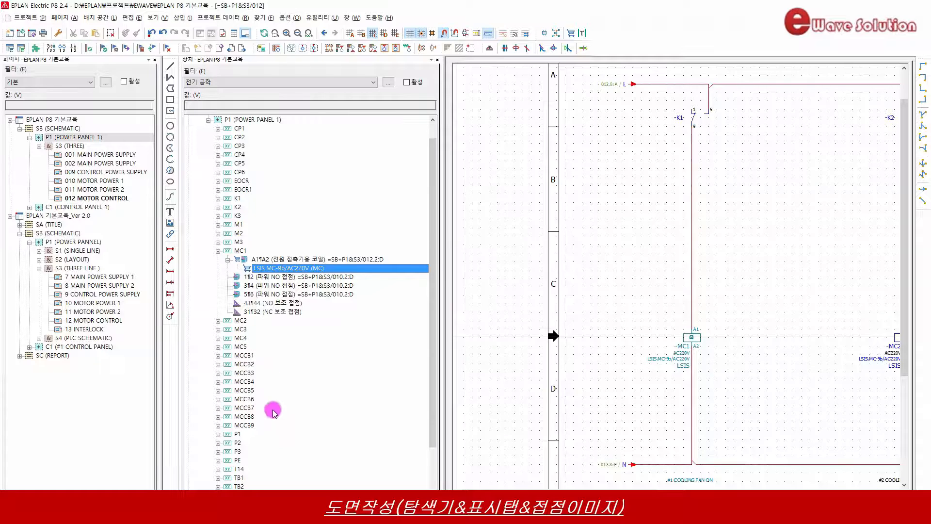
Expand MCCB1 in the device navigator and go to its graphic on page 001 MAIN POWER SUPPLY
double_click(244, 355)
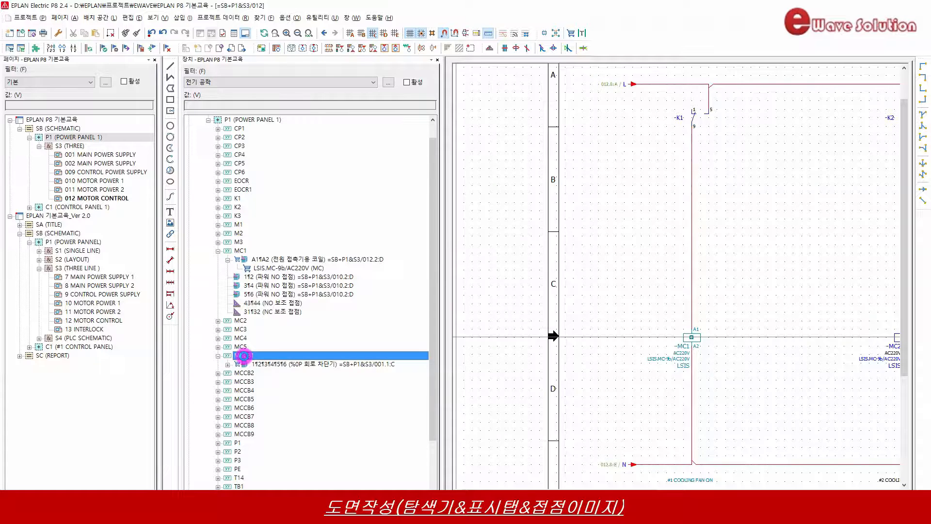
right_click(268, 358)
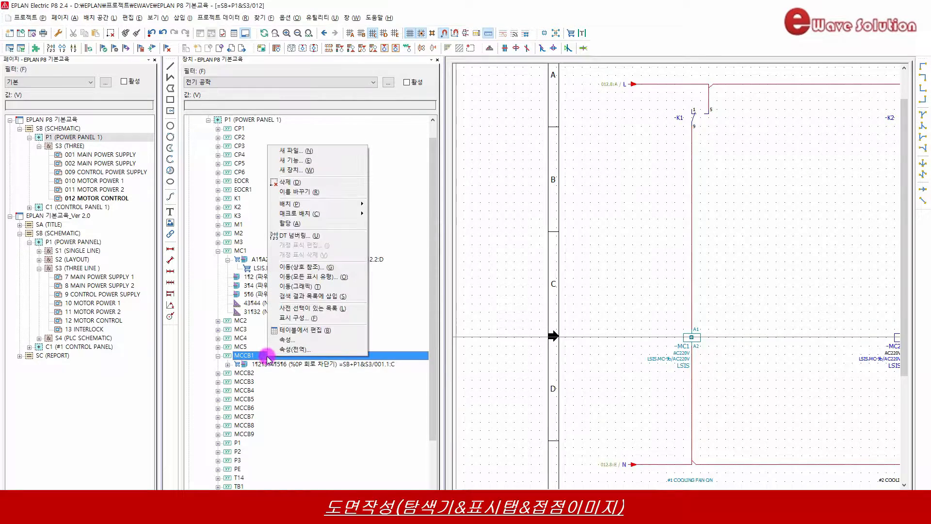
click(289, 286)
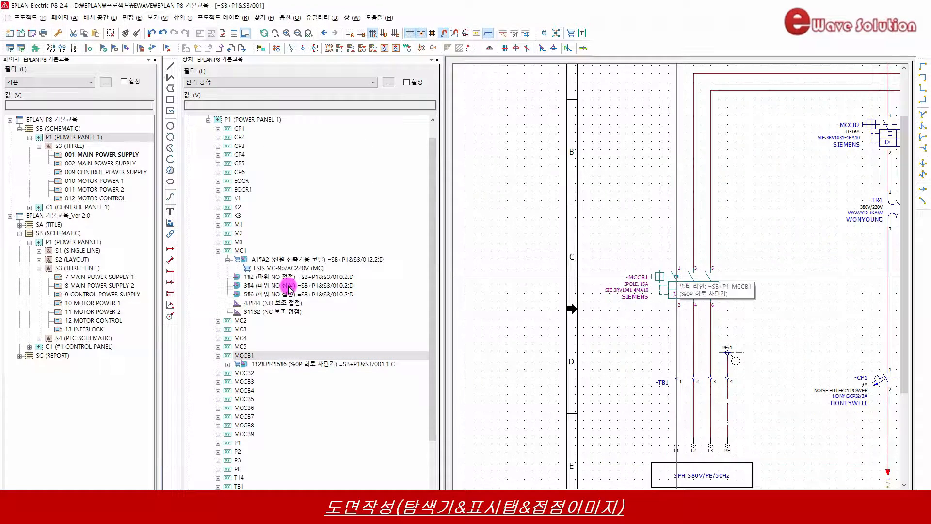
scroll(618, 304, up, 3)
scroll(618, 304, up, 1)
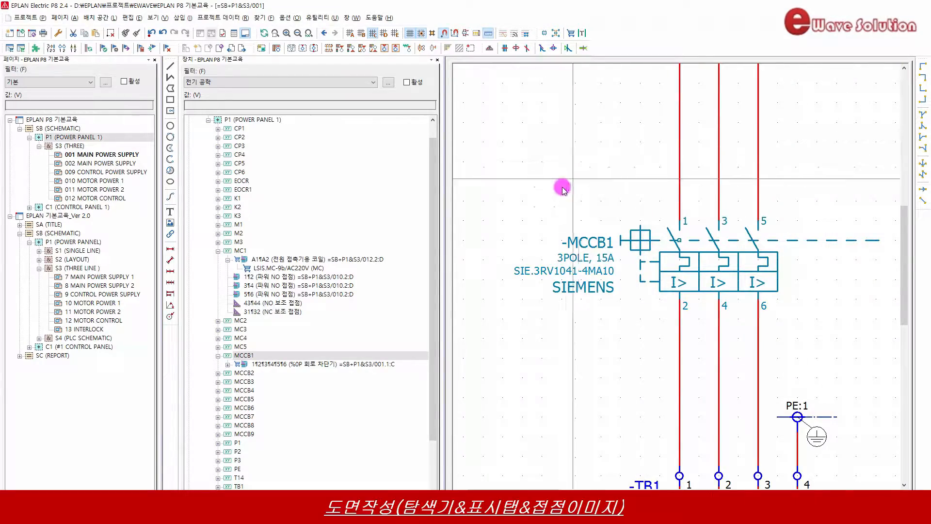
scroll(514, 332, down, 4)
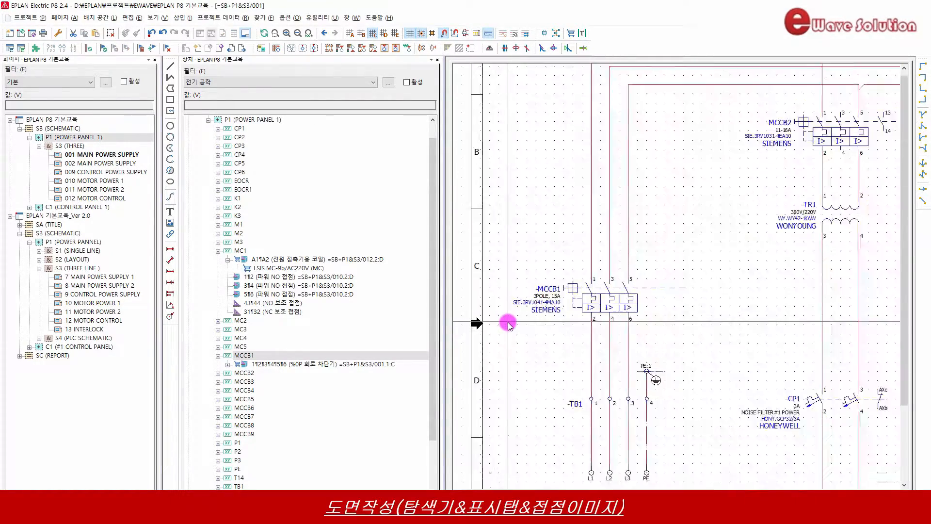
Use Synchronize selection (선택 동기화) on circuit breaker CP1 in the schematic to locate it in the device navigator
scroll(708, 370, up, 4)
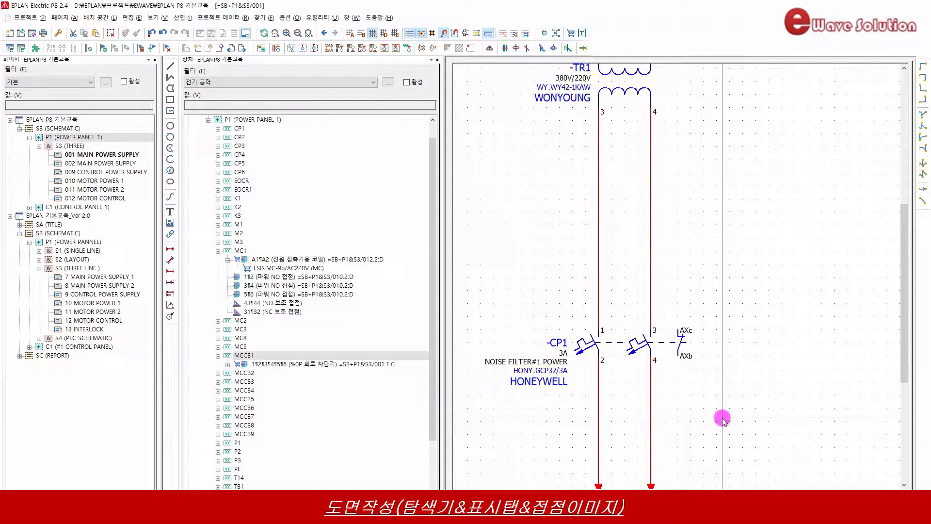
scroll(528, 396, up, 2)
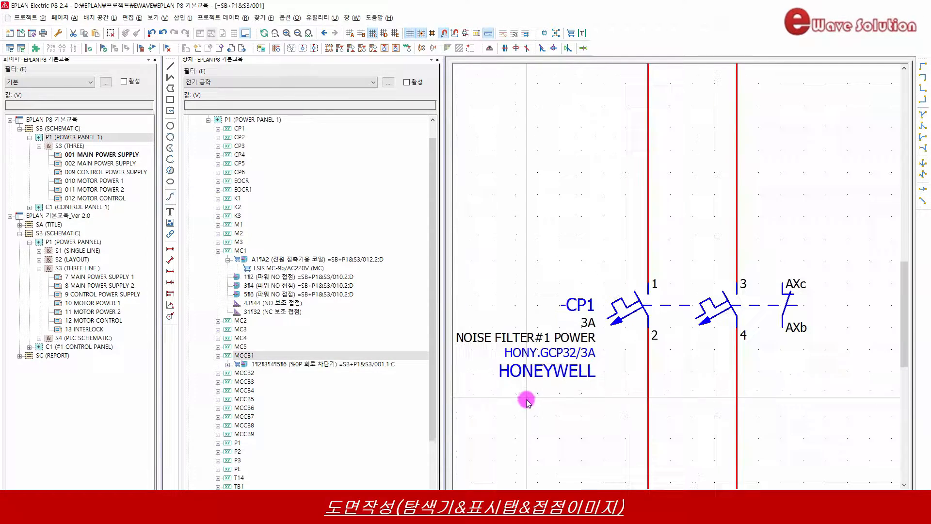
right_click(579, 303)
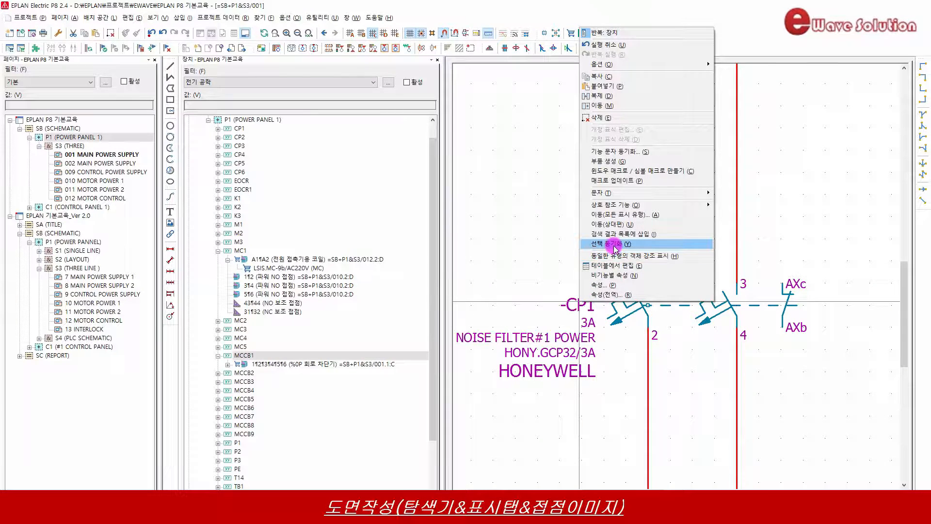
click(615, 243)
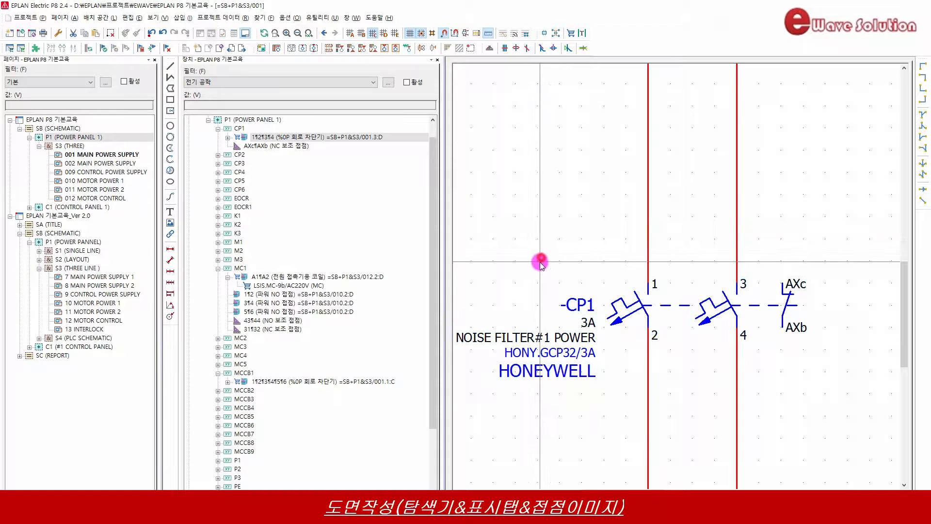
scroll(539, 263, down, 3)
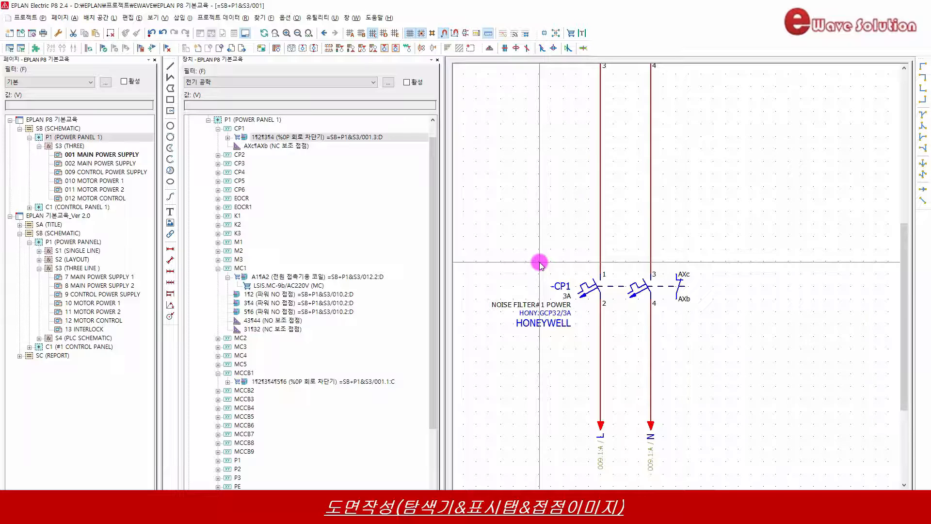
Go to the graphic of MC1's coil A1¶A2 from the device navigator and close the navigator
right_click(290, 277)
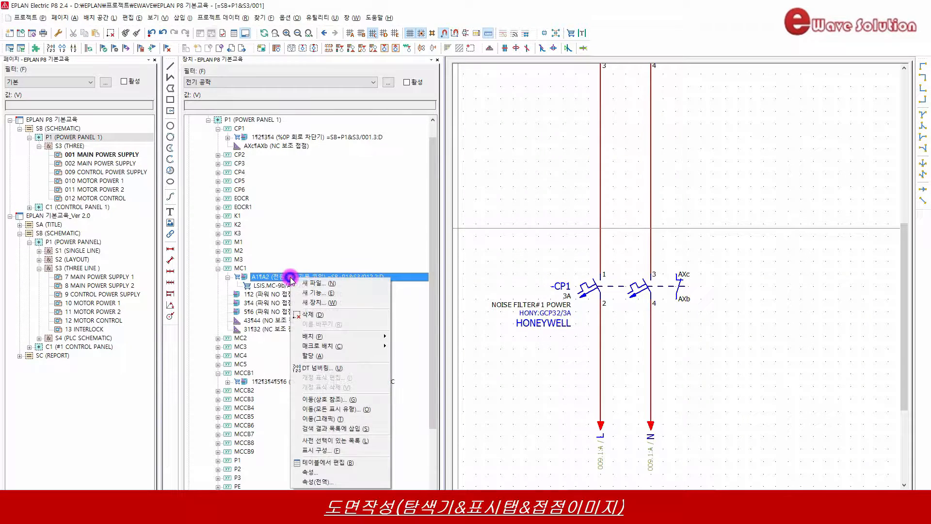
click(323, 419)
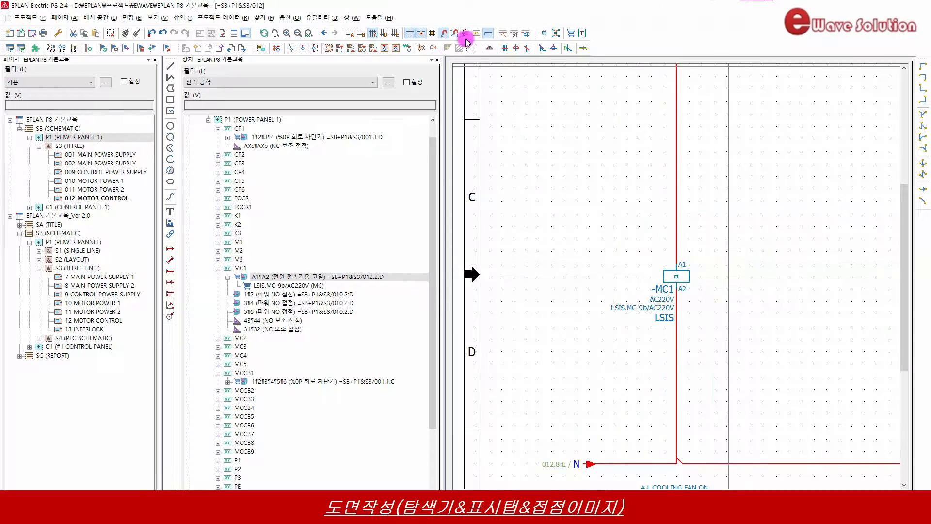
click(437, 59)
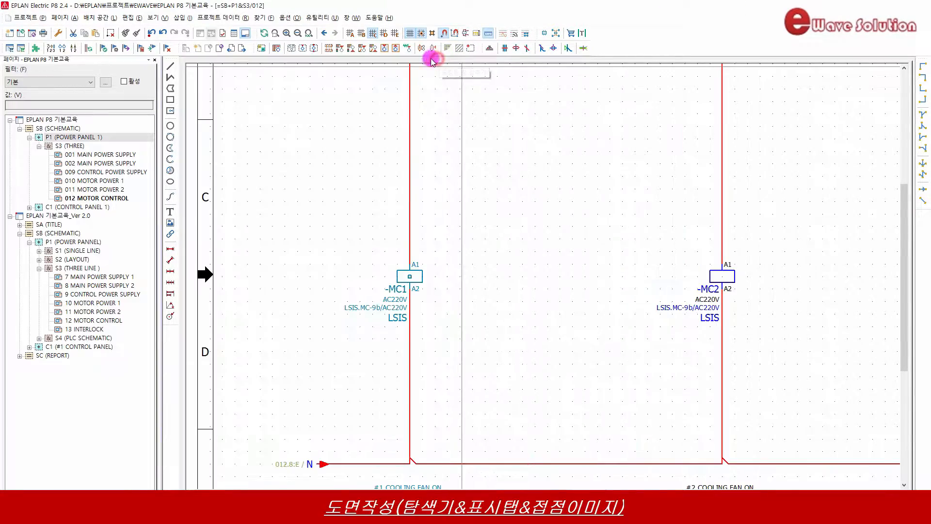
Open the MC1 coil's properties, move the dialog clear of the symbol, and examine the function text
scroll(336, 206, down, 2)
scroll(368, 320, up, 5)
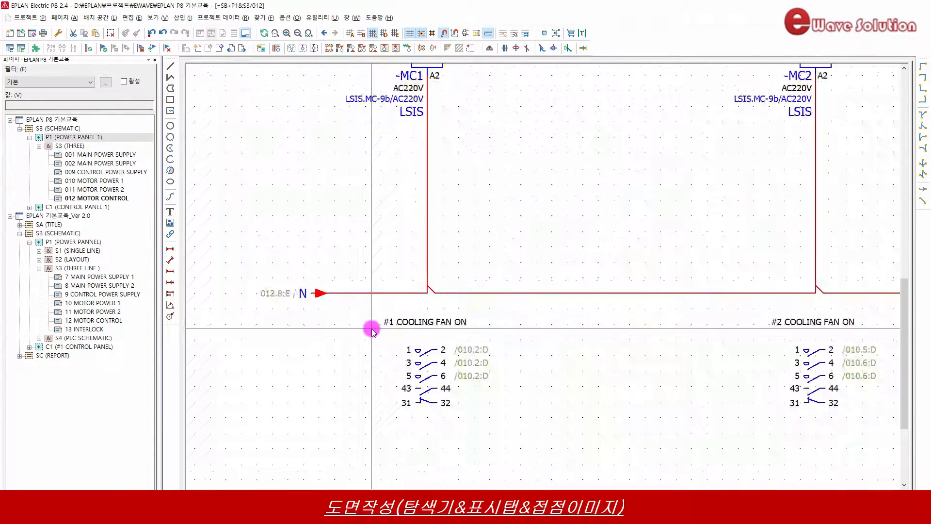
scroll(359, 374, down, 3)
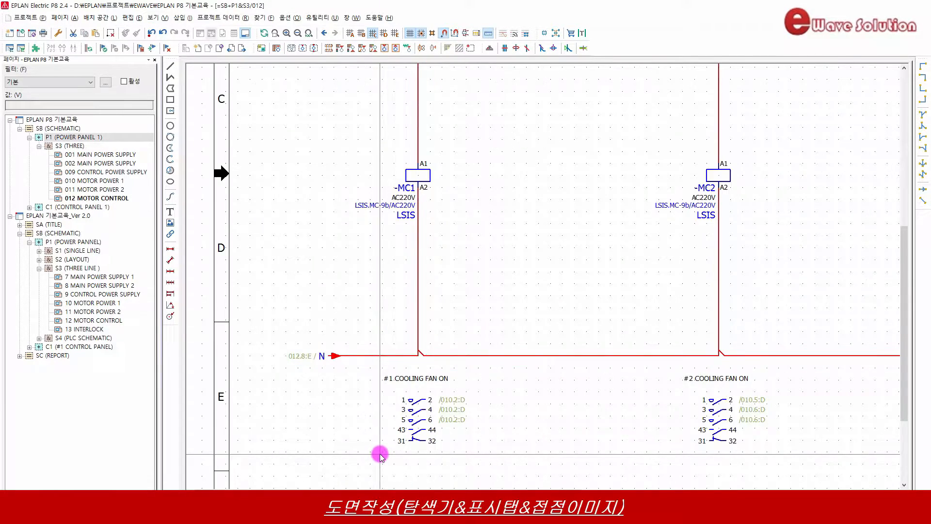
click(399, 200)
double_click(399, 200)
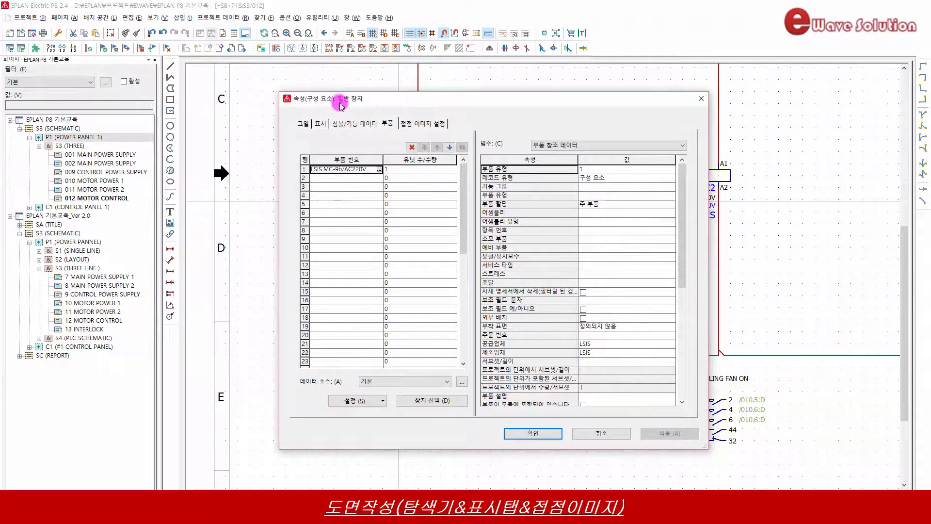
drag(339, 88, 560, 83)
click(525, 108)
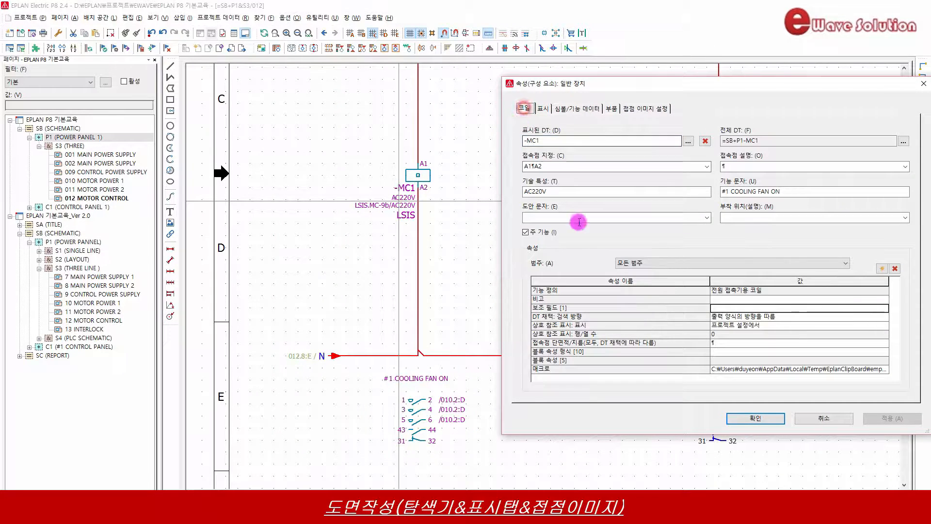
drag(789, 192, 714, 196)
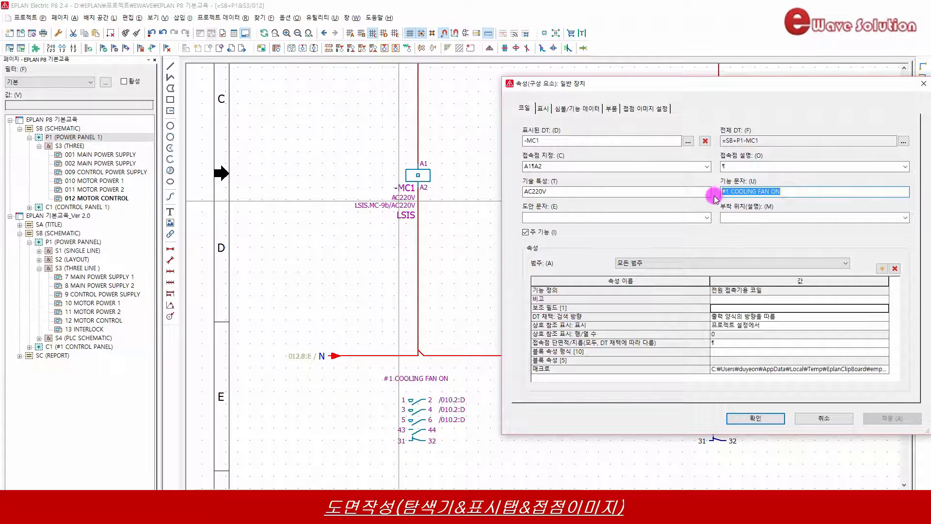
Set the MC1 coil's displayed property arrangement to 기본 설정 (default), apply it and close the properties
click(541, 108)
click(540, 142)
click(541, 152)
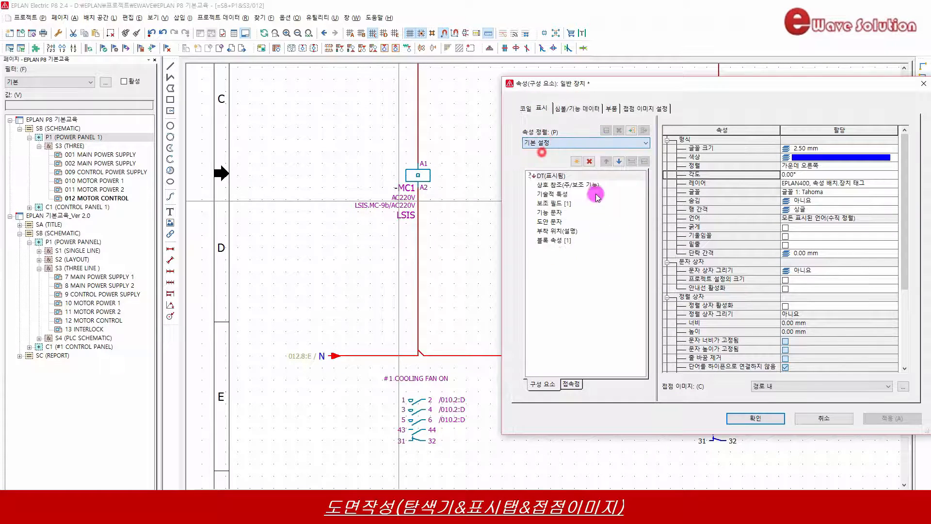
click(871, 418)
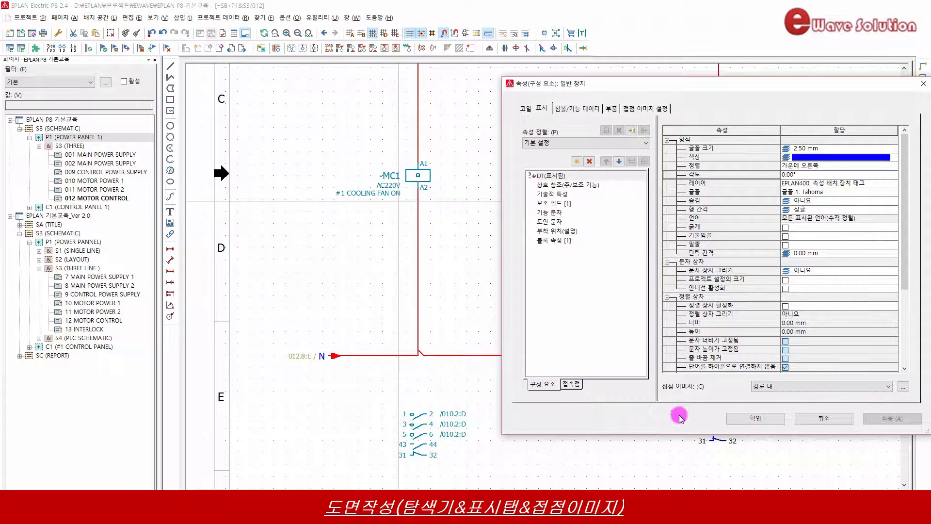
click(751, 418)
click(335, 230)
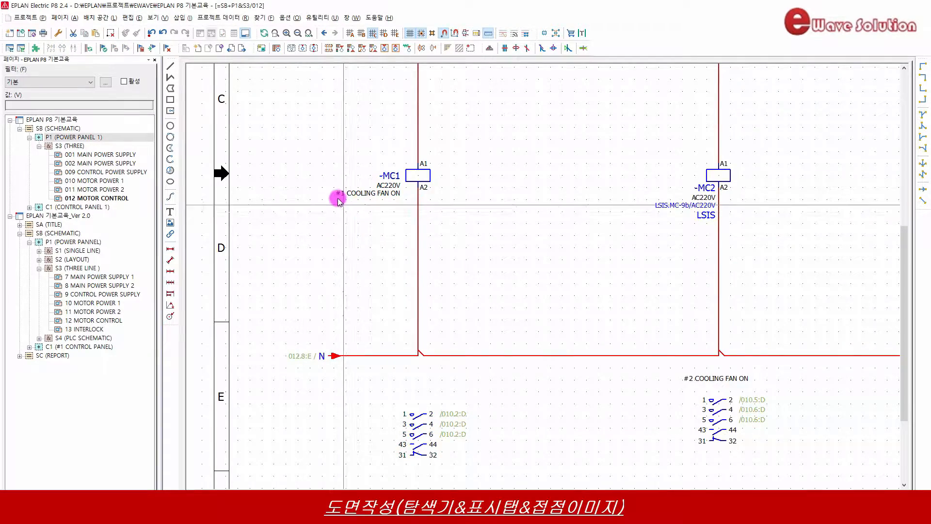
Open the MC1 coil's properties and compare its displayed device tag with the DT(표시됨) entry in the property arrangement
scroll(335, 197, down, 2)
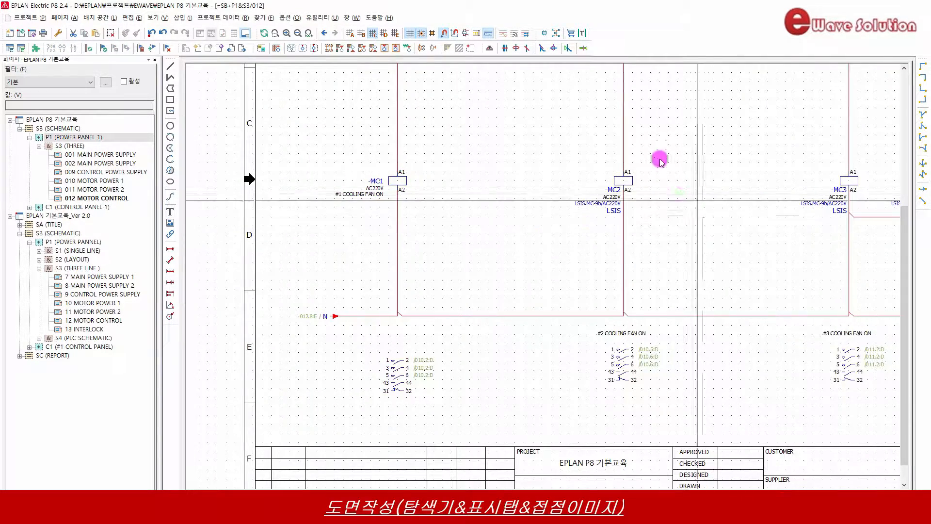
scroll(653, 338, up, 2)
scroll(551, 334, up, 1)
drag(478, 311, 644, 345)
scroll(644, 344, down, 3)
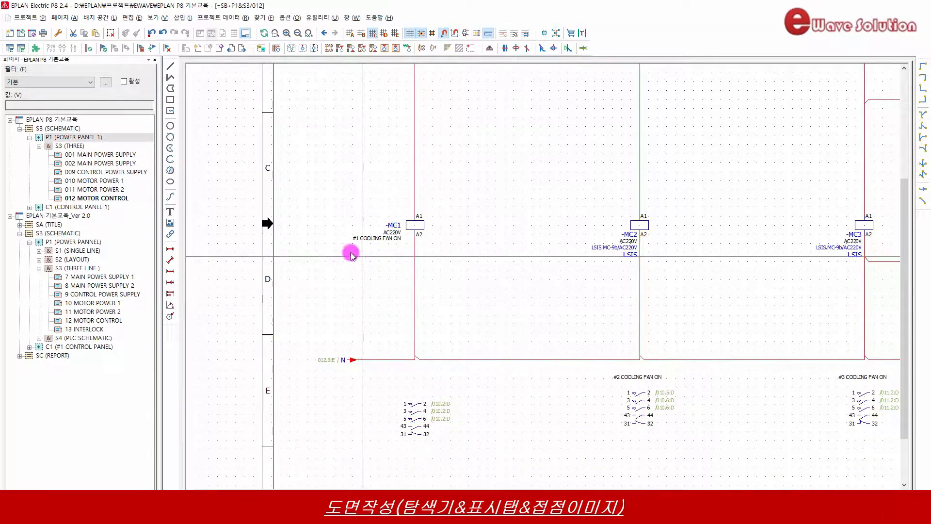
scroll(346, 219, up, 3)
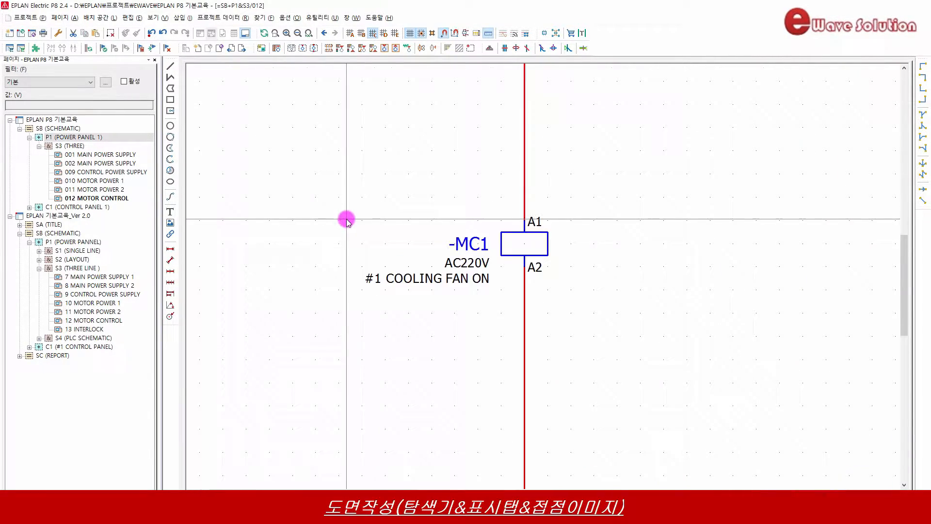
double_click(462, 247)
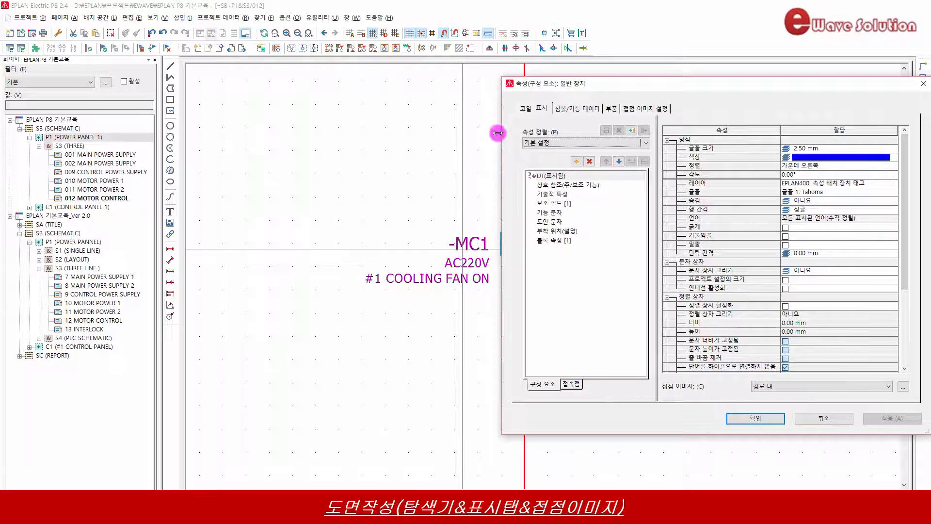
click(540, 177)
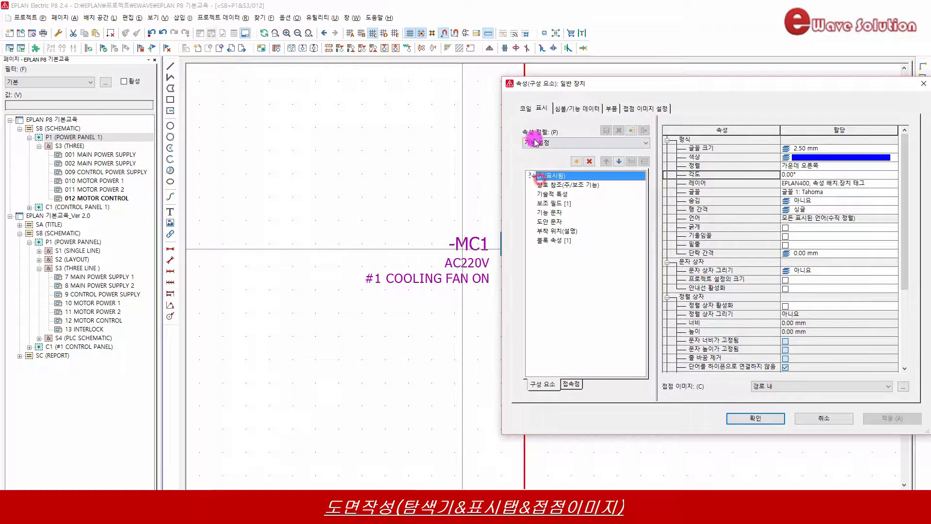
click(524, 108)
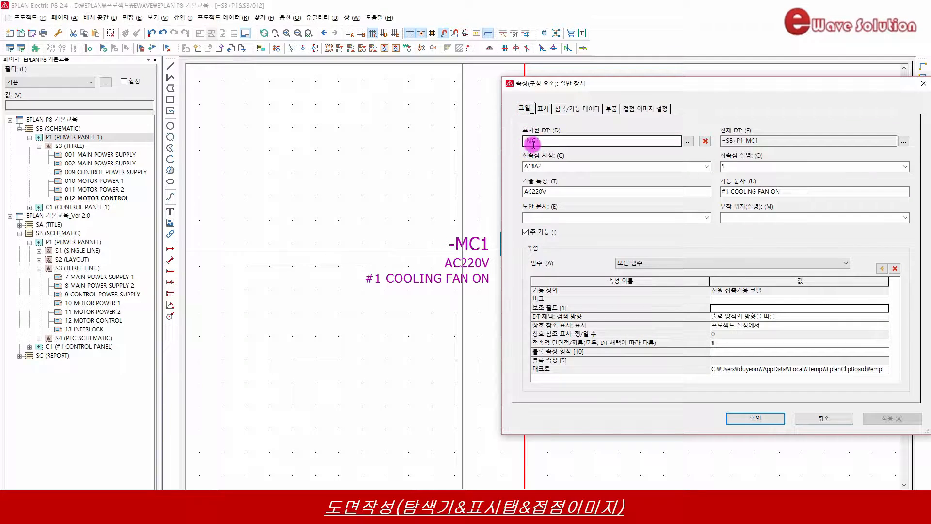
click(542, 107)
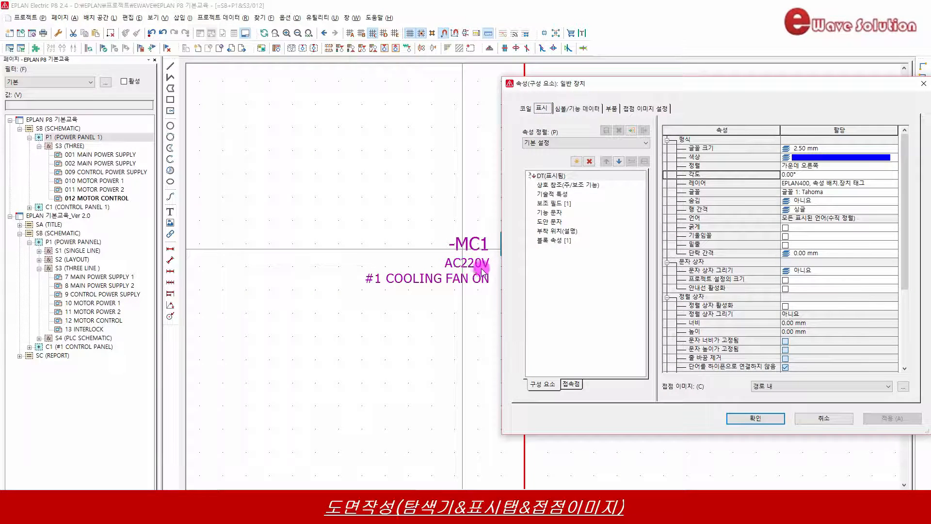
Compare the coil's technical characteristics value AC220V with the 기술적 특성 entry in the property arrangement
click(524, 108)
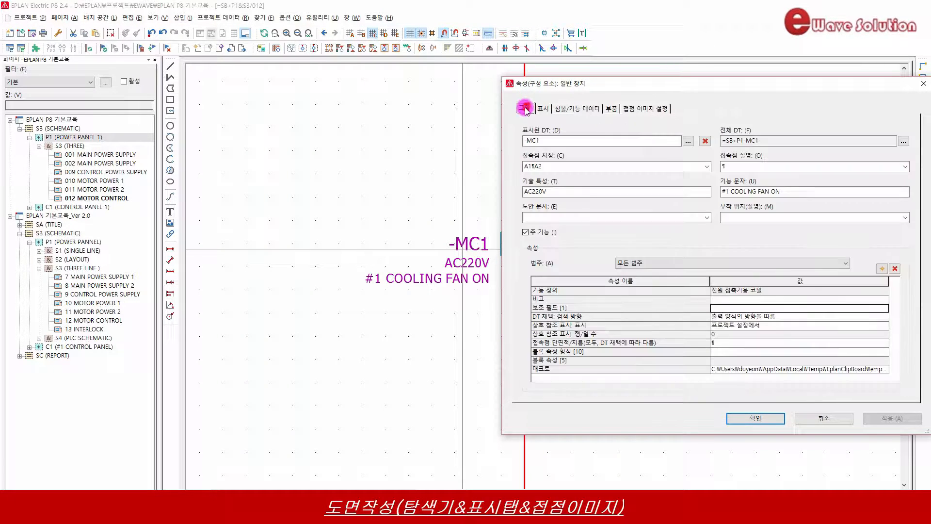
double_click(555, 193)
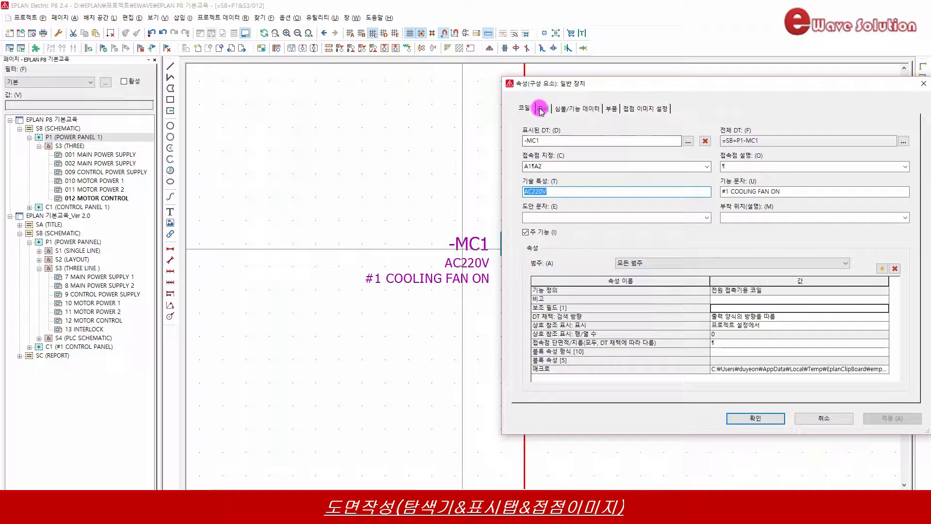
click(540, 110)
click(551, 195)
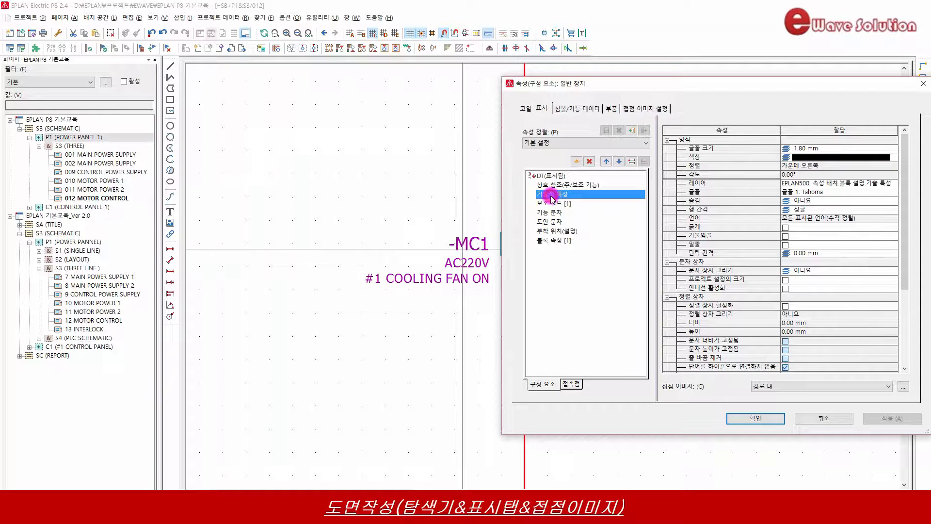
Compare the coil's function text #1 COOLING FAN ON with the 기능 문자 entry in the property arrangement
click(526, 109)
drag(789, 191, 708, 190)
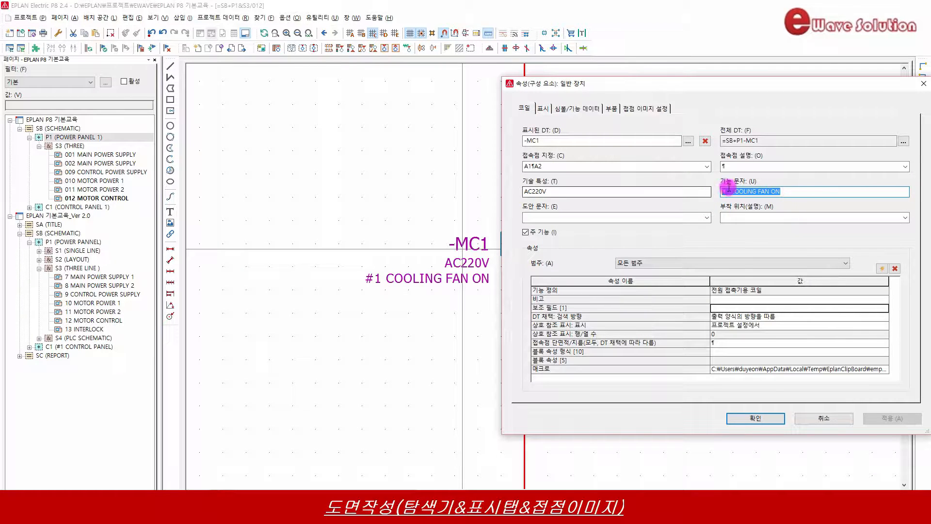
click(542, 109)
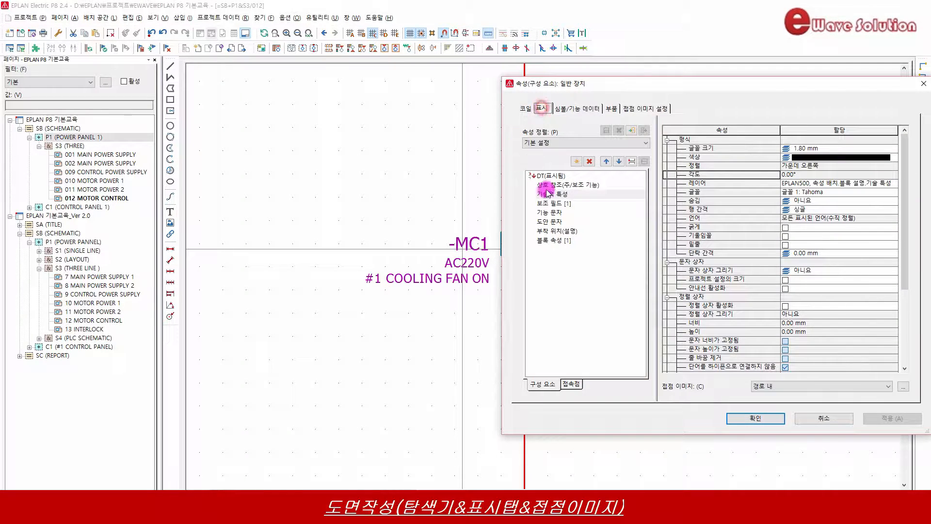
click(549, 214)
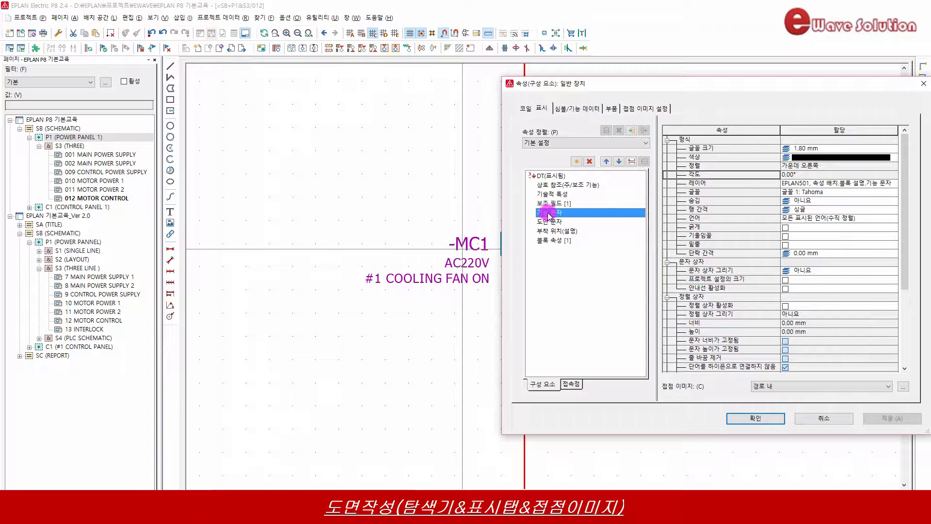
Review the arrangement order of MC1's displayed properties from DT(표시됨) down to 블록 속성 [1], and close the properties
click(542, 177)
click(544, 185)
click(551, 214)
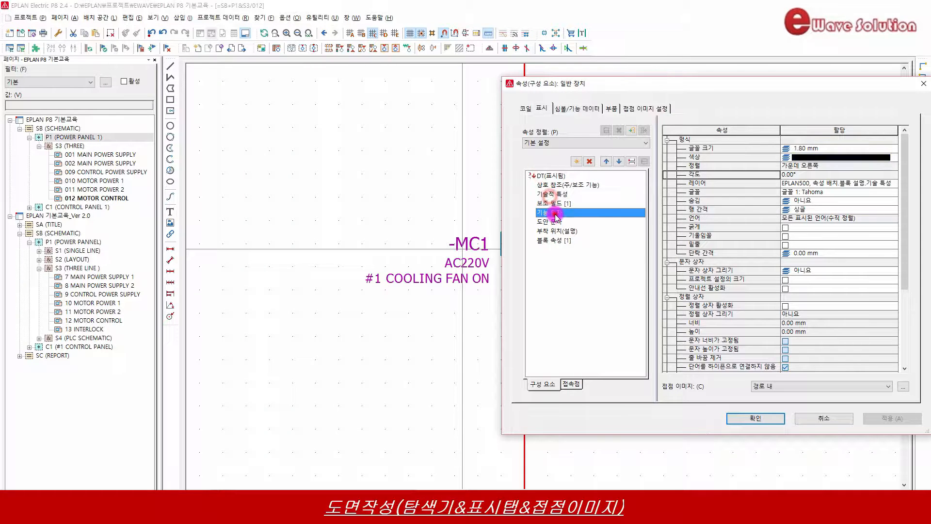
click(550, 204)
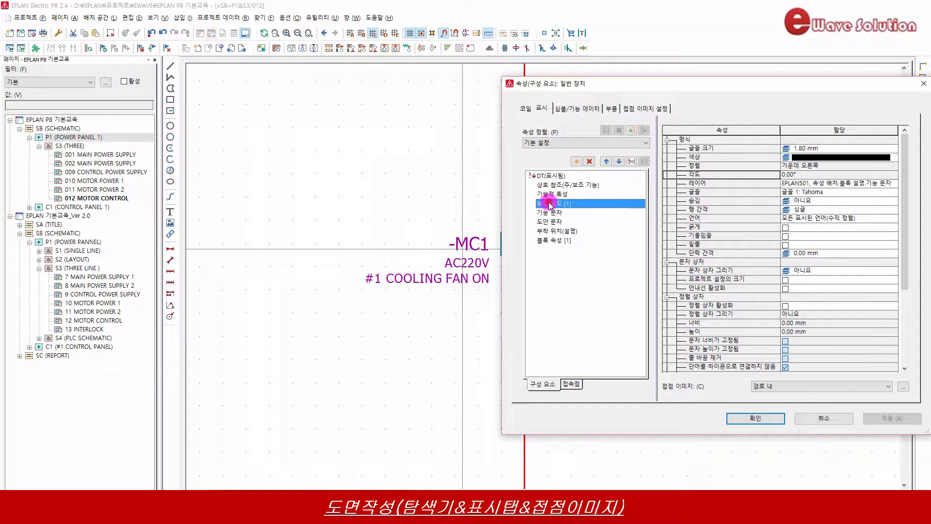
click(548, 232)
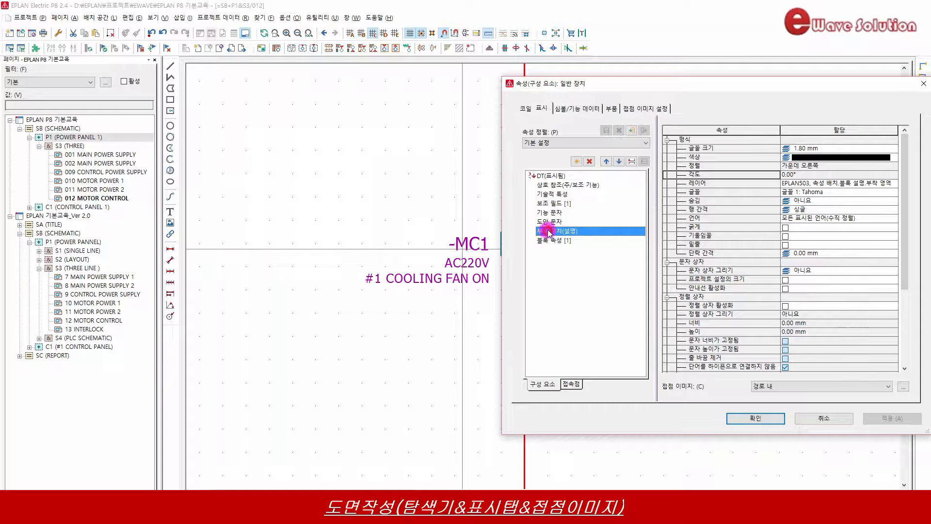
click(547, 241)
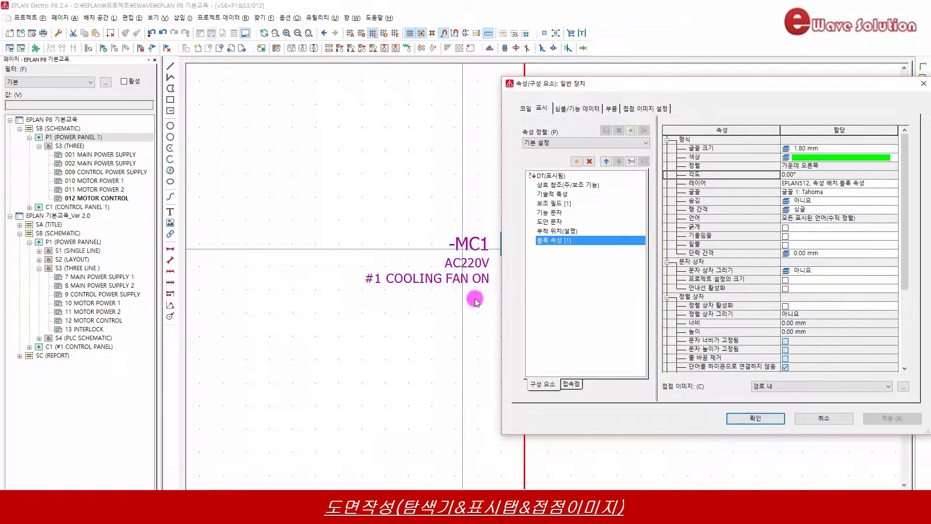
click(750, 418)
Move the MC1 coil's property texts with 속성 문자 이동 to just below the N line, above its contact image
scroll(366, 140, down, 4)
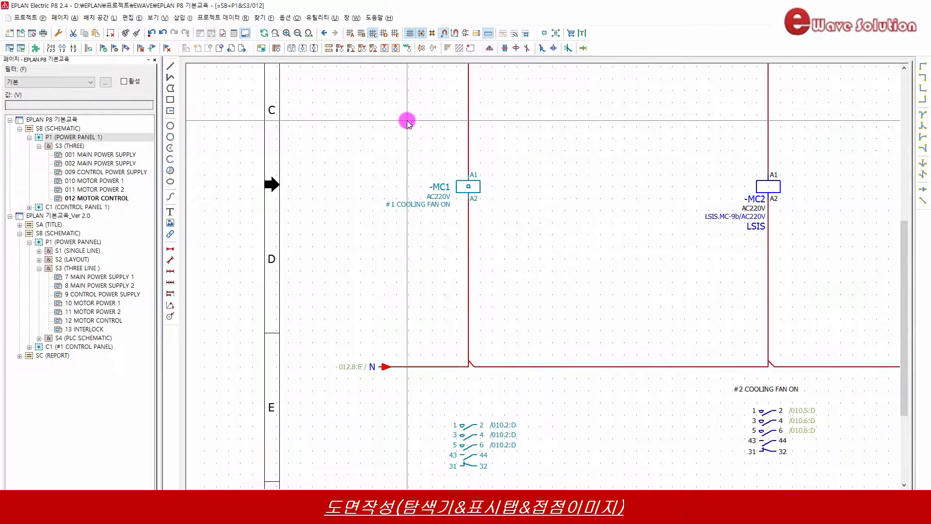
scroll(446, 226, up, 2)
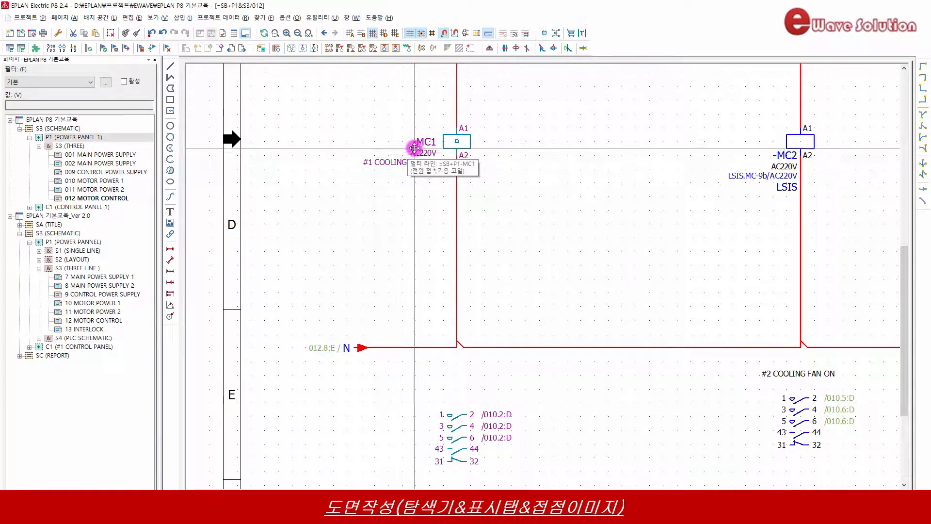
right_click(413, 143)
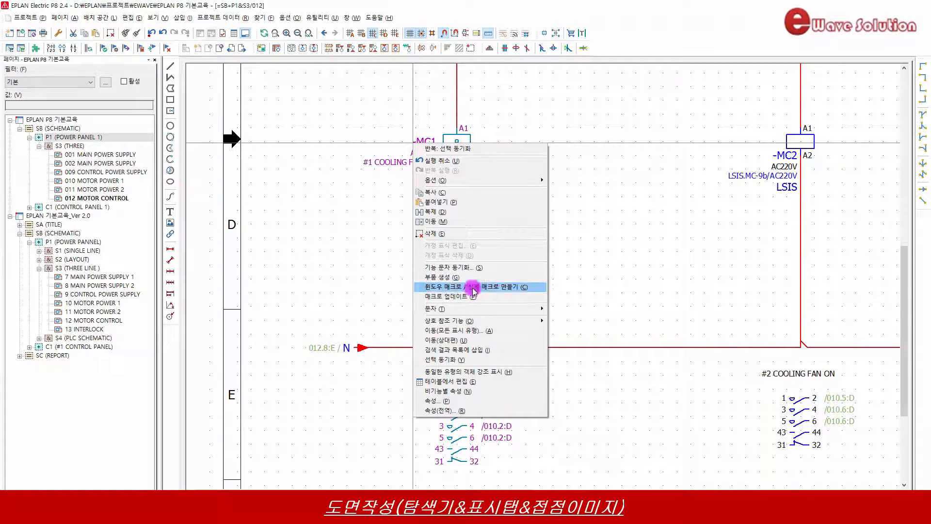
mouse_move(446, 308)
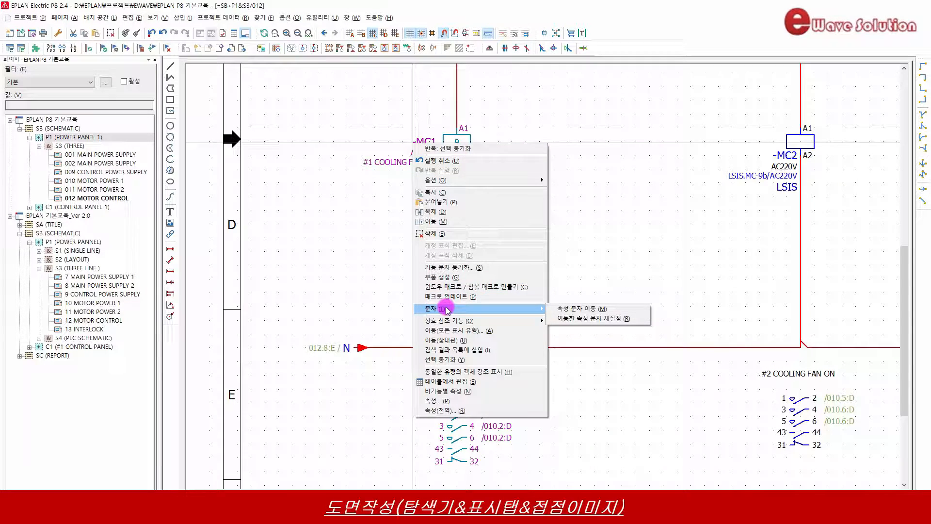
click(562, 309)
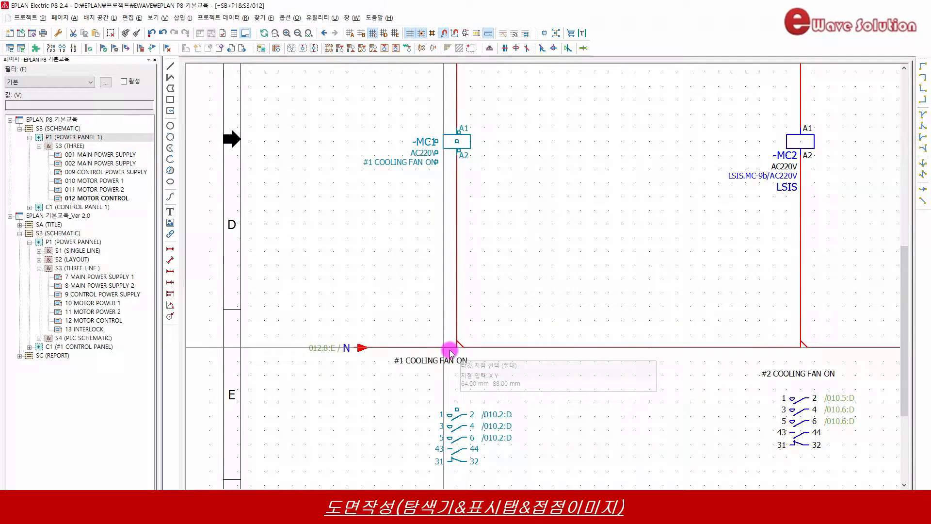
click(457, 360)
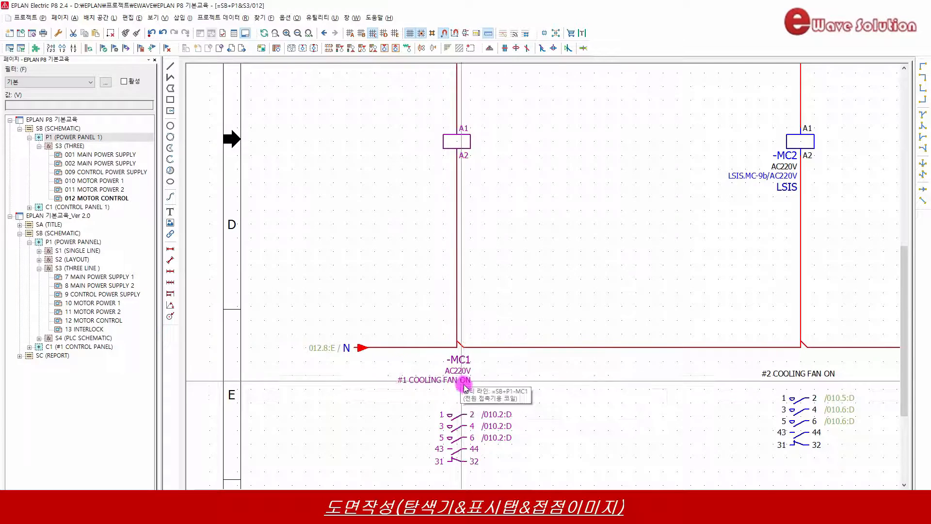
click(460, 380)
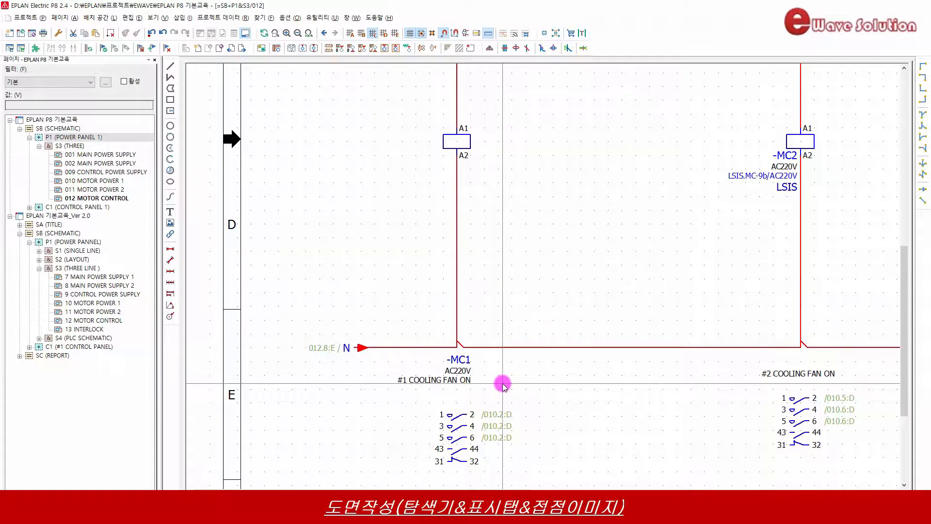
drag(386, 375, 488, 387)
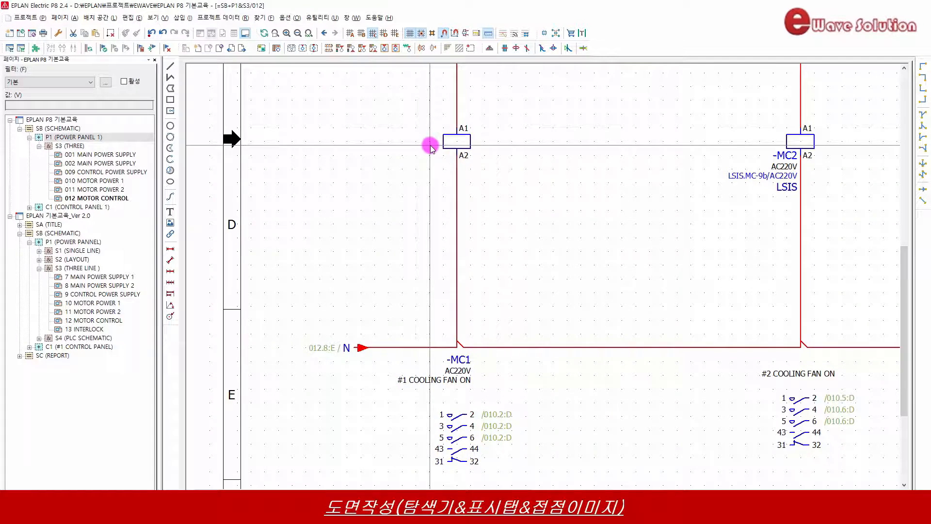
Reset the MC1 coil's property arrangement to 기본 설정 and confirm the properties
double_click(443, 141)
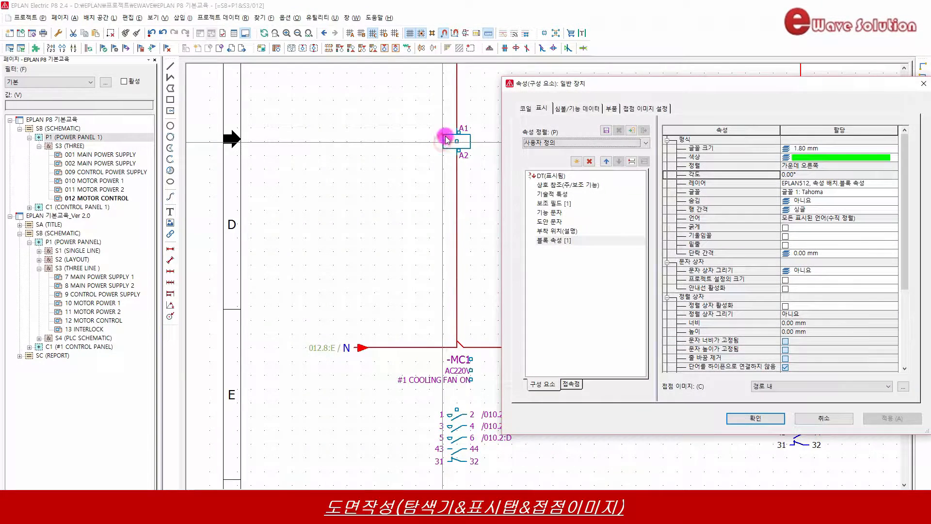
click(550, 144)
click(543, 153)
click(740, 419)
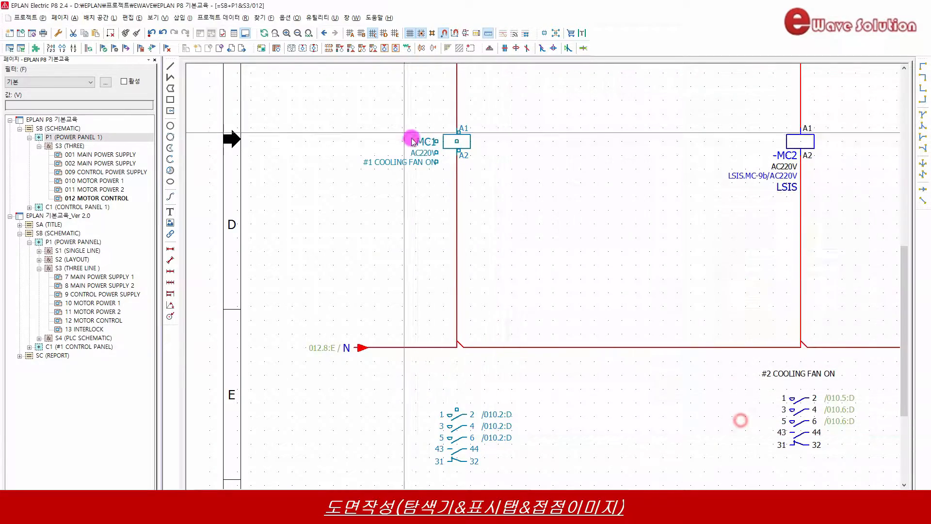
Reopen the MC1 coil's properties, move 기능 문자 above 기술적 특성 in the property arrangement, and apply it
double_click(464, 179)
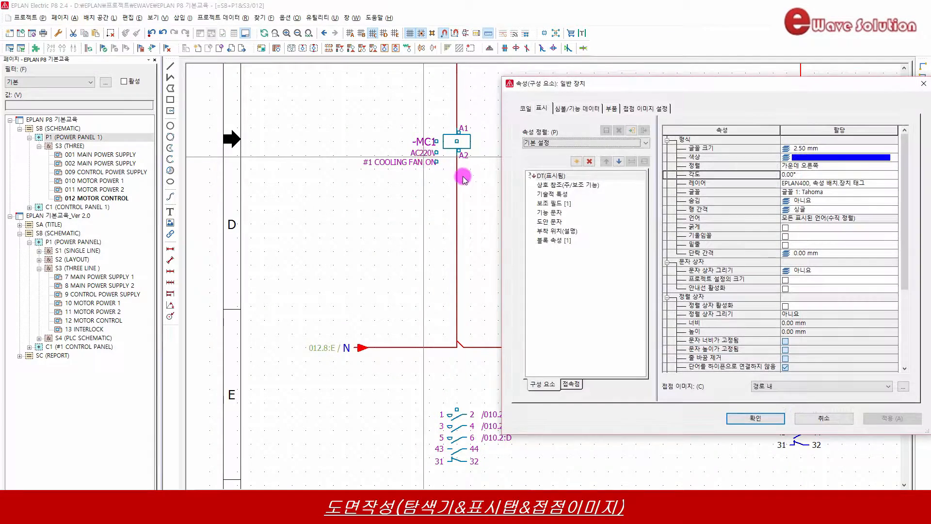
click(544, 177)
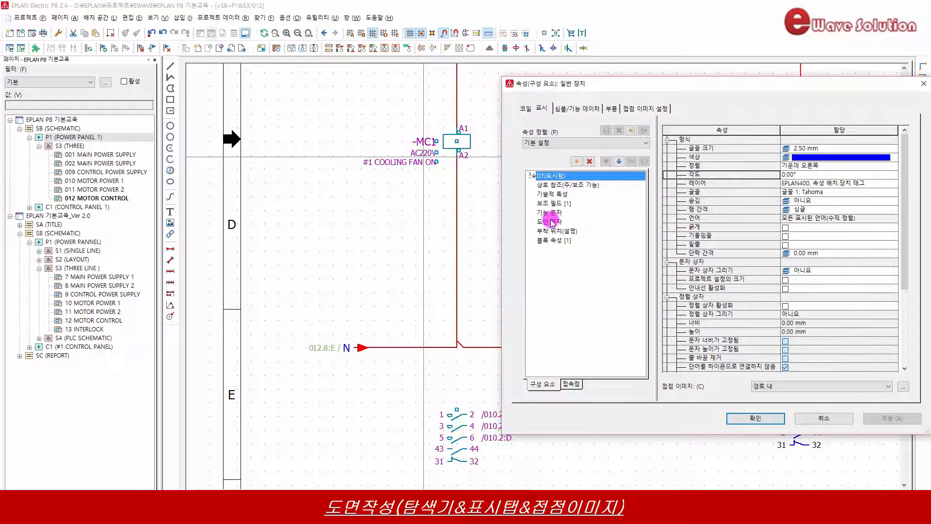
click(550, 212)
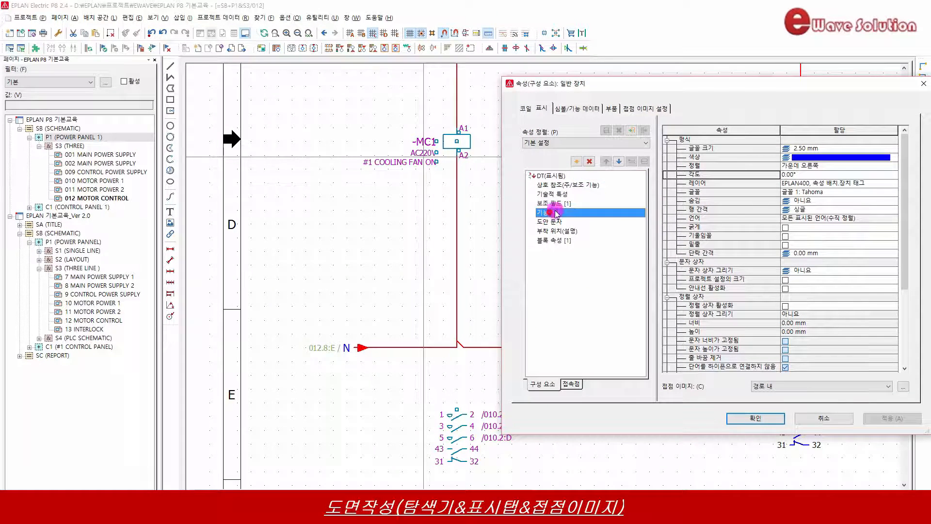
click(606, 161)
click(606, 161)
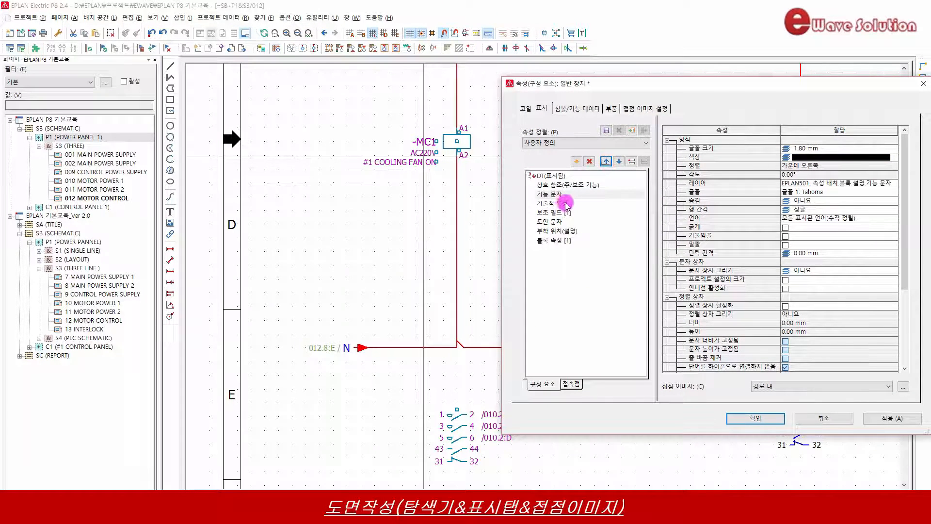
click(892, 417)
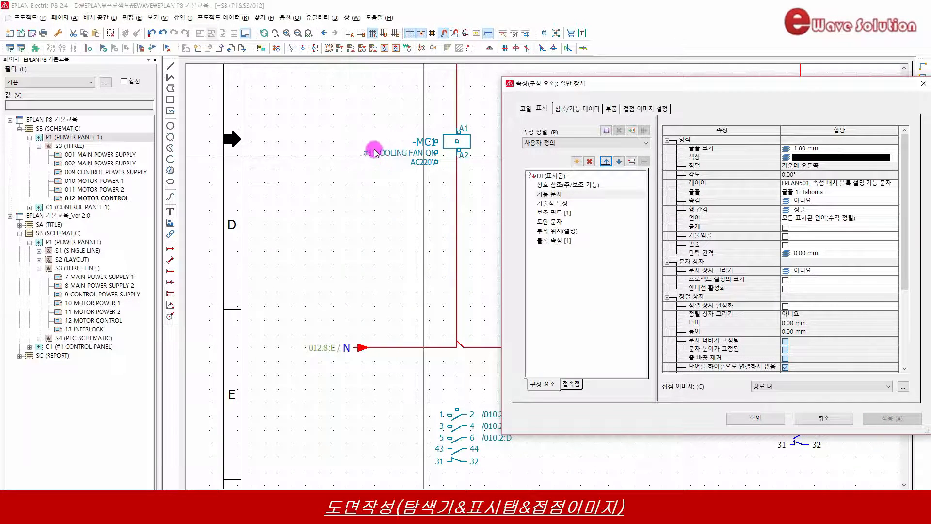
Move 기능 문자 to the end of the MC1 coil's property arrangement, undock it with 도킹 해제, and confirm the properties
click(617, 162)
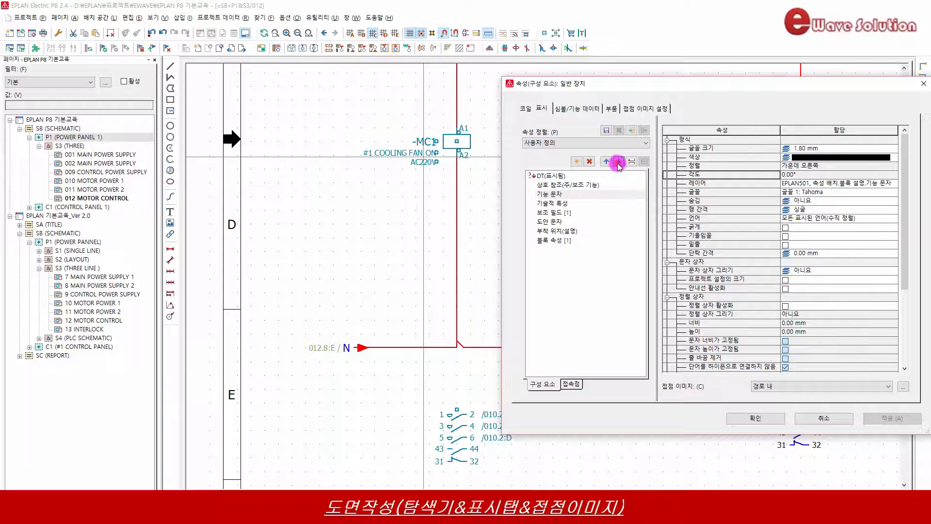
click(617, 162)
click(617, 162)
click(618, 162)
click(617, 162)
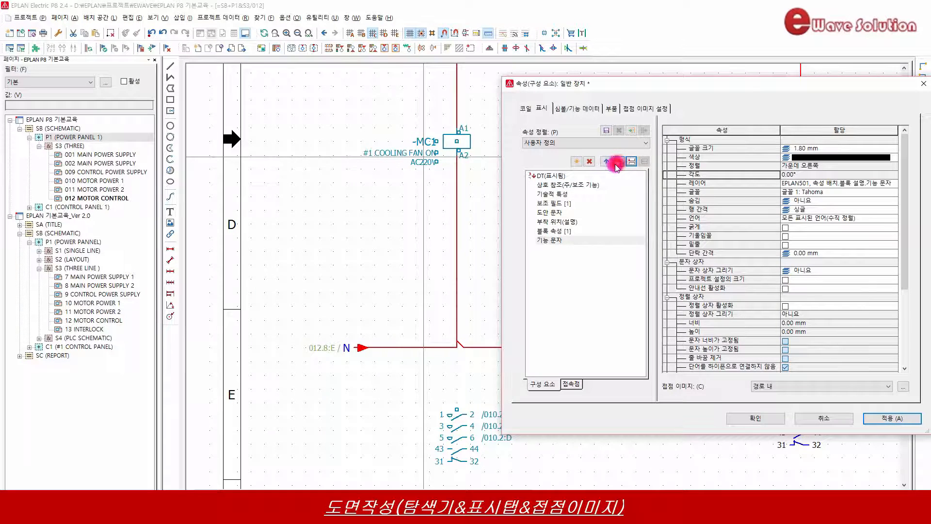
right_click(550, 243)
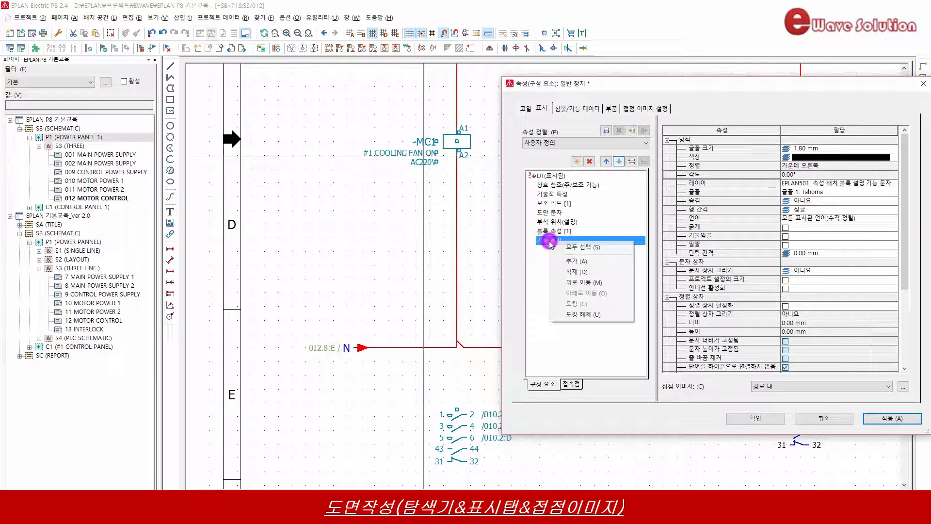
click(573, 315)
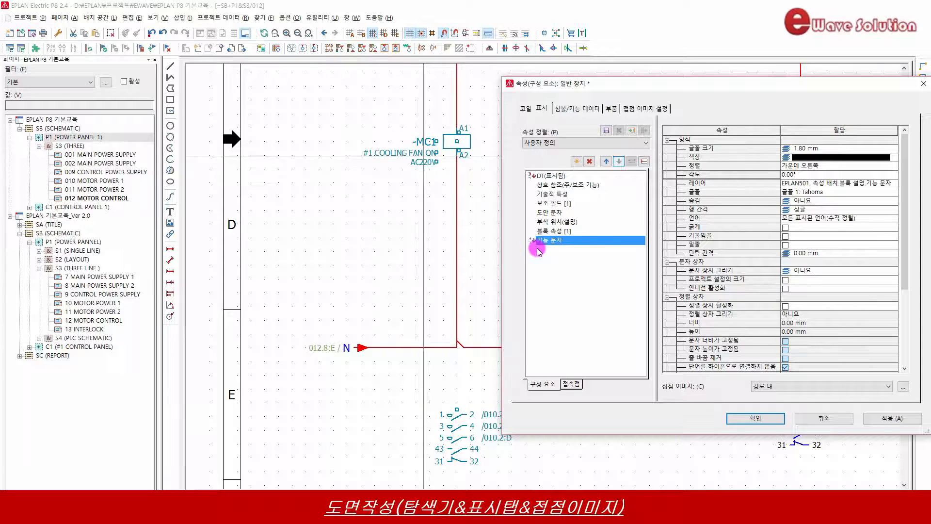
click(754, 418)
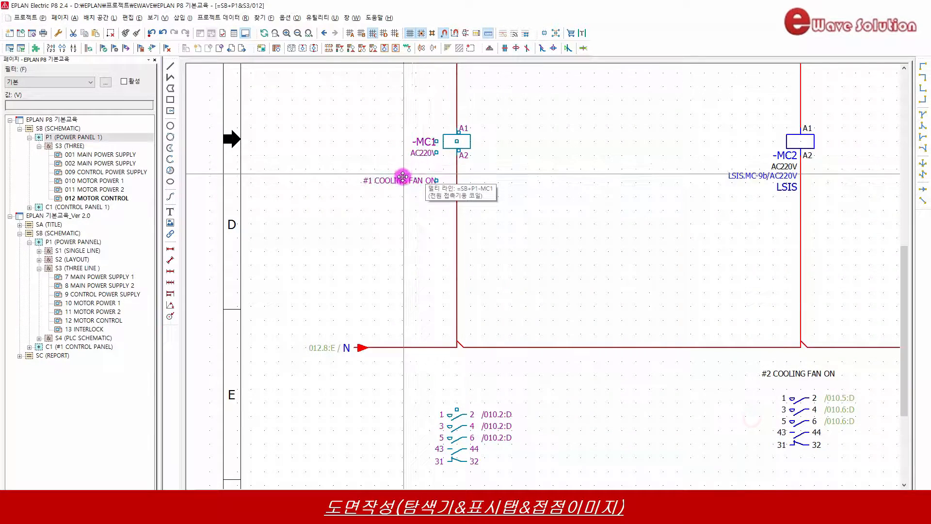
Move the undocked #1 COOLING FAN ON text with 속성 문자 이동 to just below the N line, above MC1's contact image
right_click(400, 182)
mouse_move(499, 348)
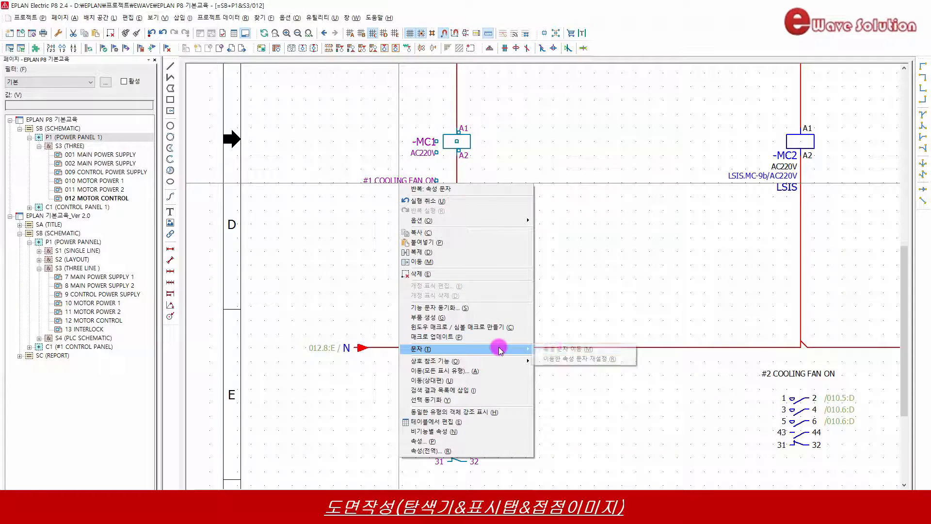
click(557, 349)
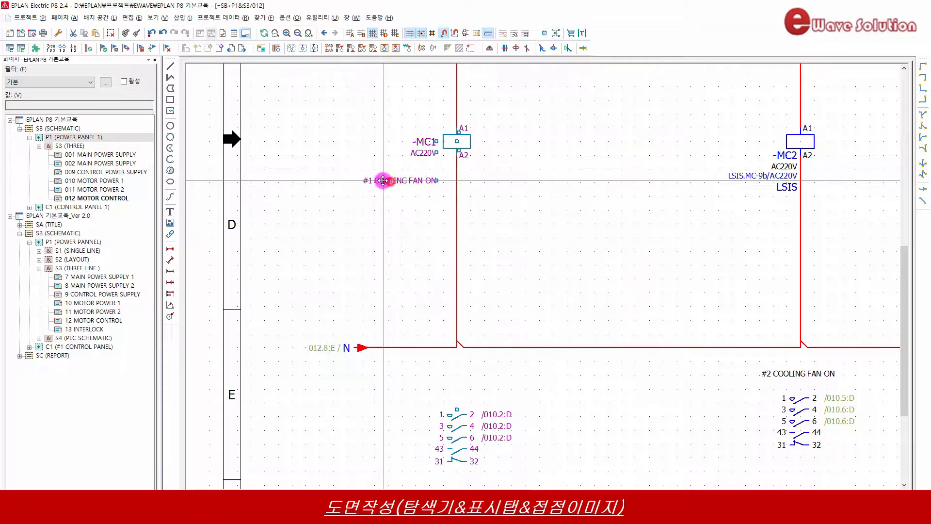
click(383, 180)
click(440, 371)
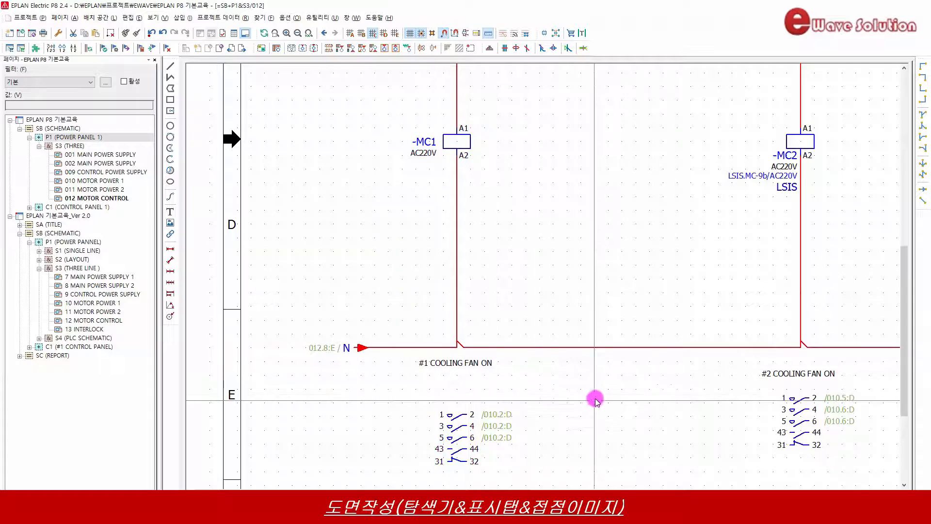
Reopen the MC1 coil's properties, move 기술적 특성 below 기능 문자 in the property arrangement, and confirm it
double_click(420, 144)
click(552, 194)
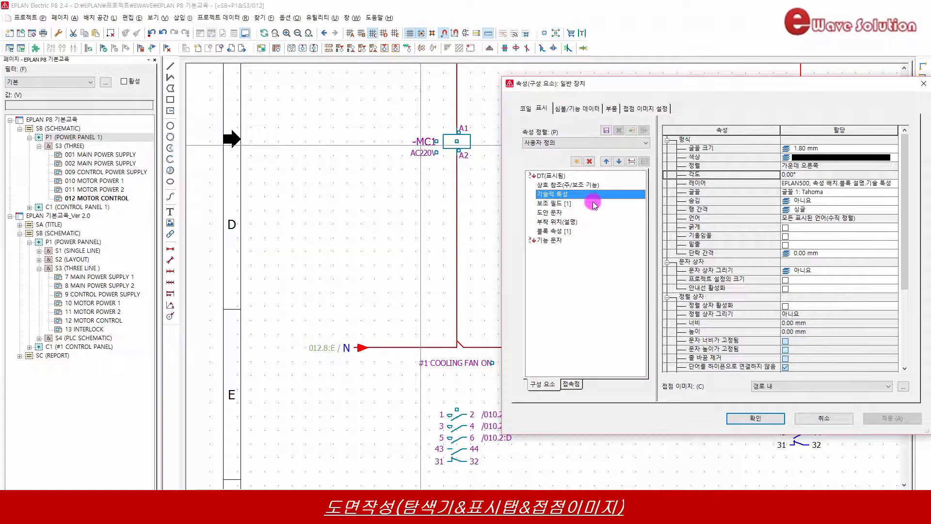
click(615, 163)
click(616, 163)
click(616, 163)
click(616, 163)
click(616, 163)
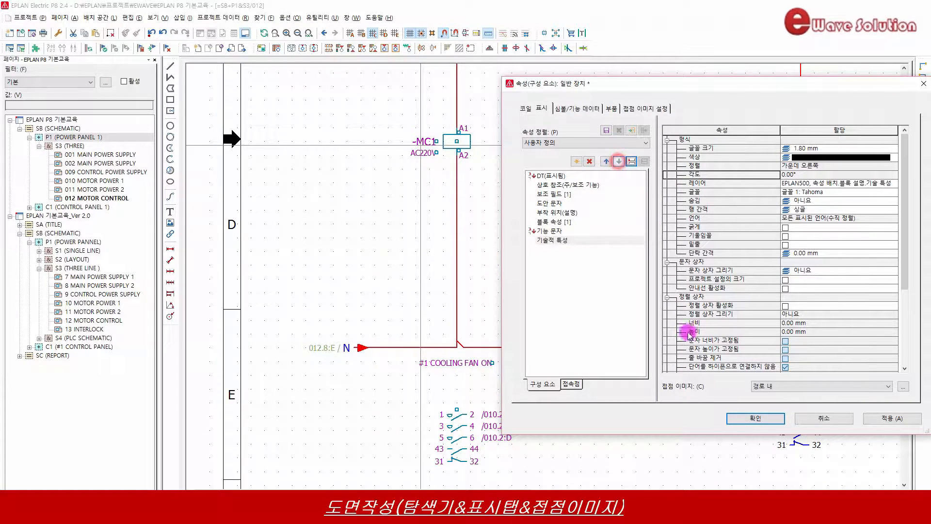
click(755, 418)
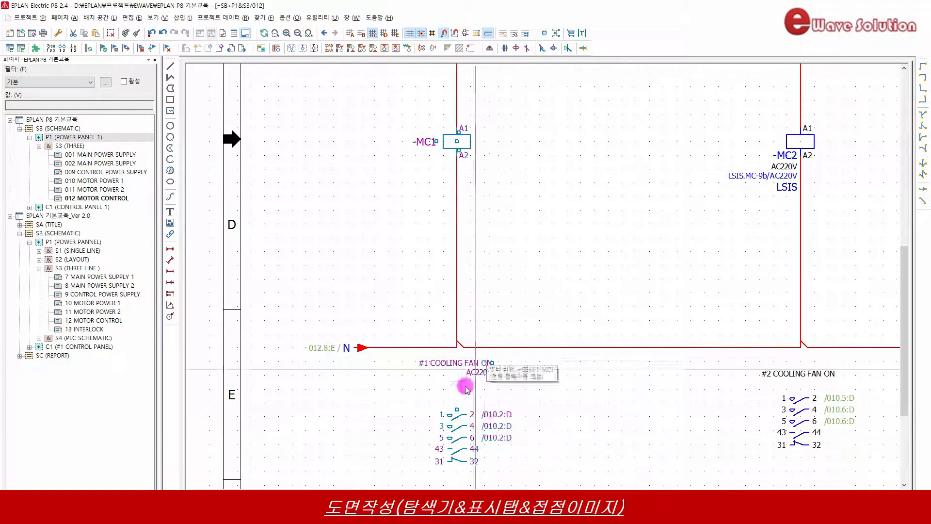
Review the two docked groups in the MC1 coil's property arrangement and move 기술적 특성 up to directly below 보조 필드 [1]
double_click(410, 144)
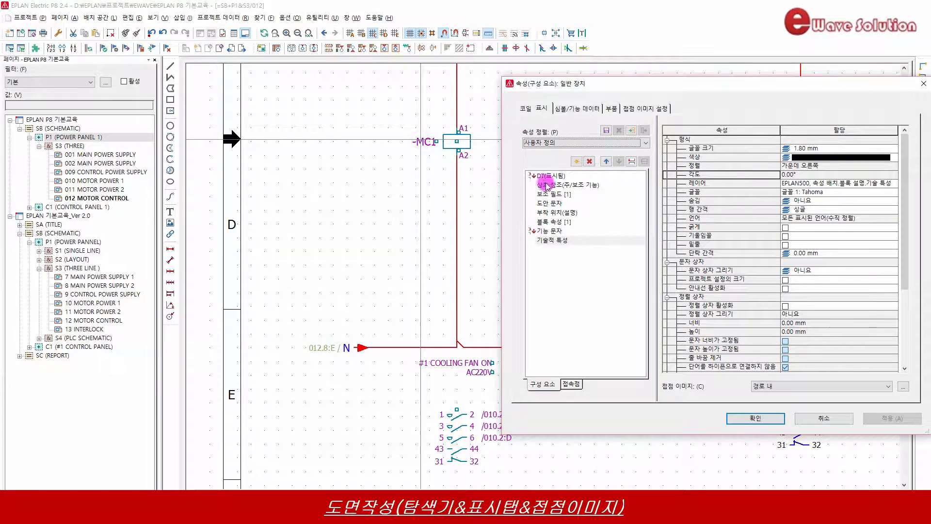
click(545, 176)
shift+click(547, 231)
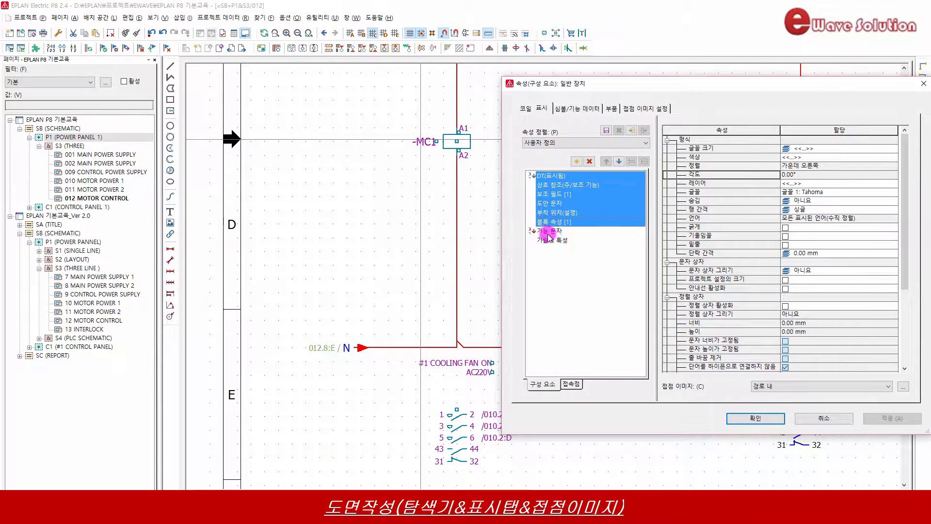
click(546, 230)
shift+click(555, 243)
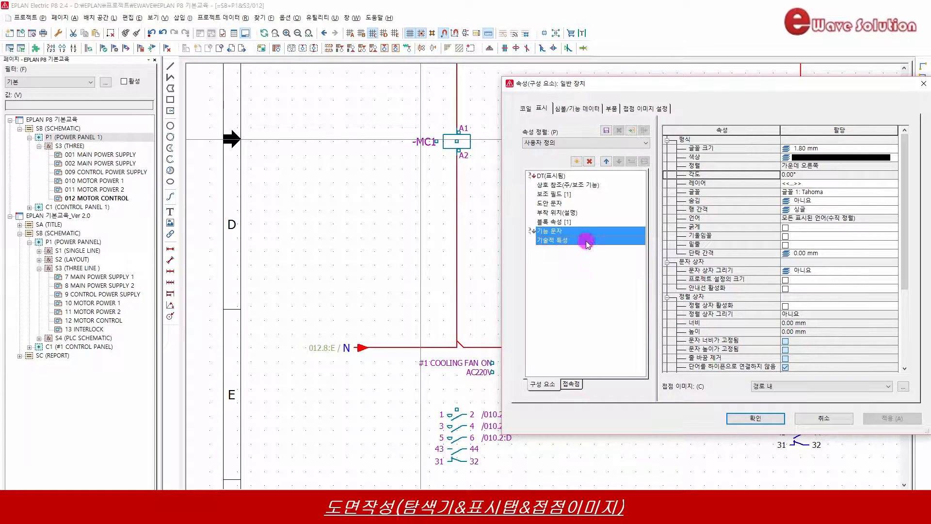
click(550, 241)
click(606, 161)
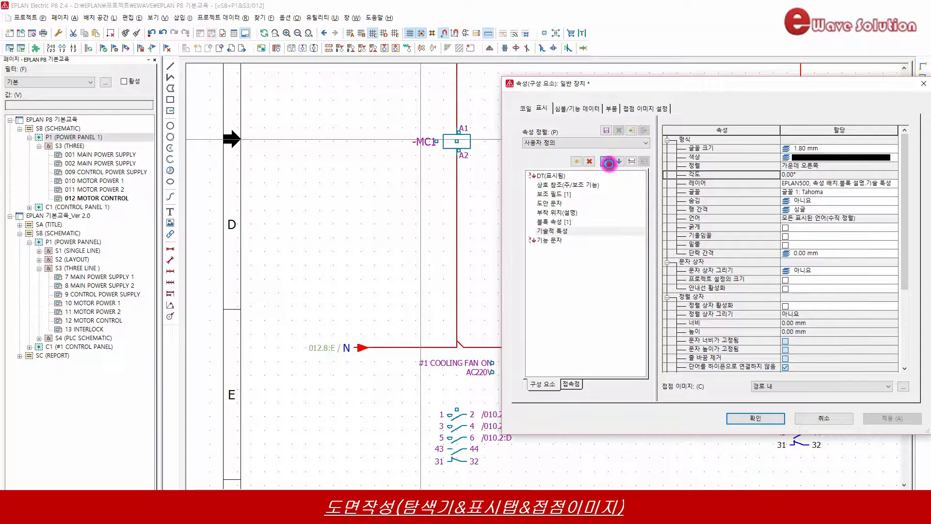
click(606, 161)
click(606, 161)
click(607, 162)
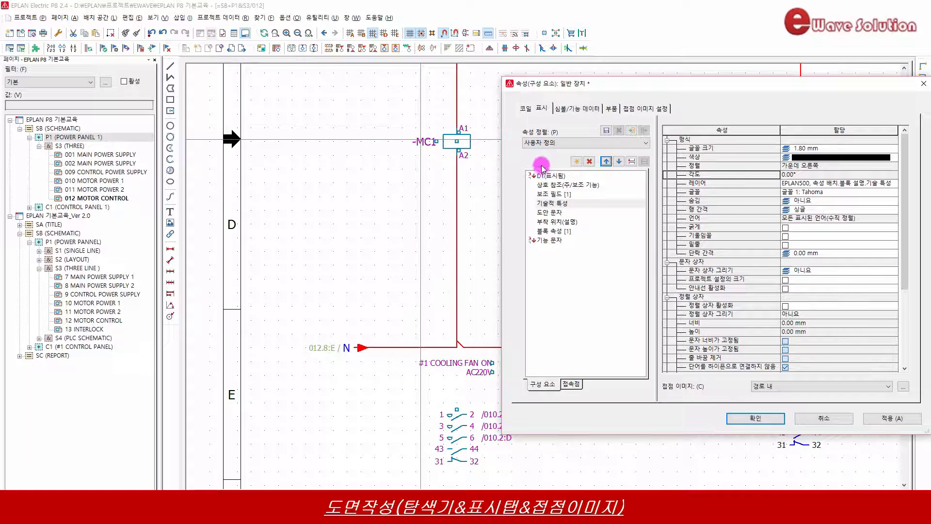
Set the 도킹 direction of DT(표시됨) to 위, apply it, and check the MC1 coil's texts in the drawing
click(475, 260)
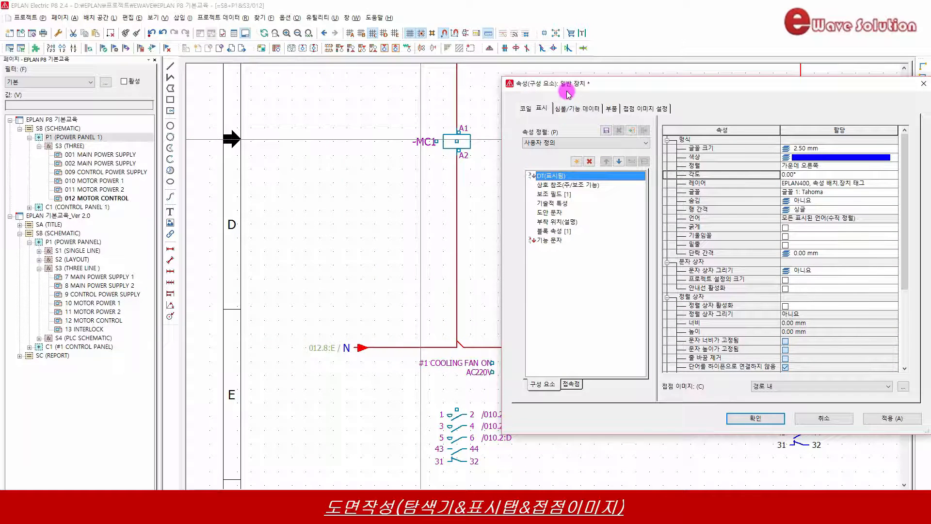
drag(566, 92, 367, 75)
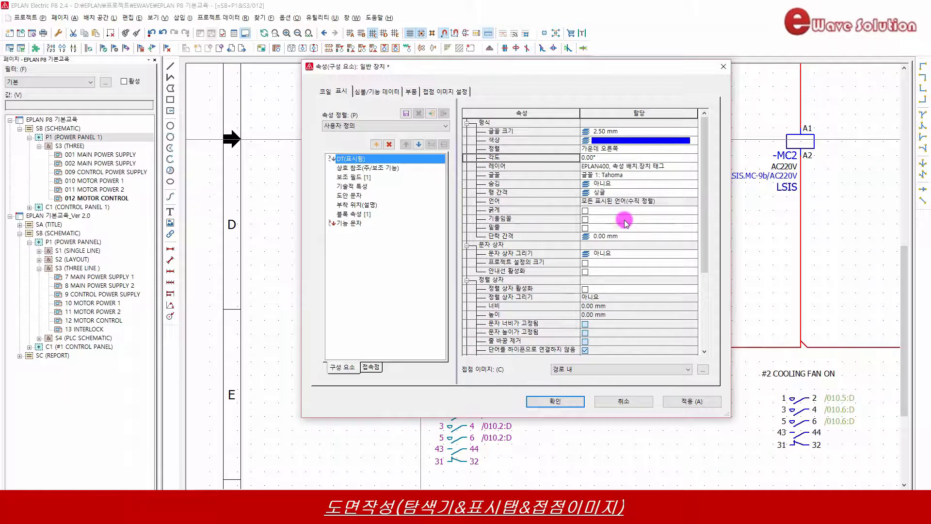
scroll(624, 223, down, 4)
click(473, 305)
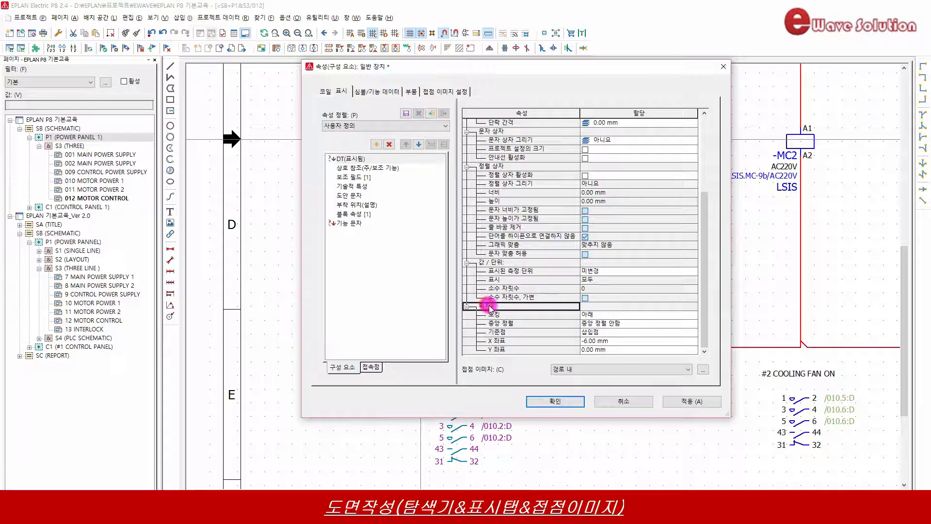
click(488, 314)
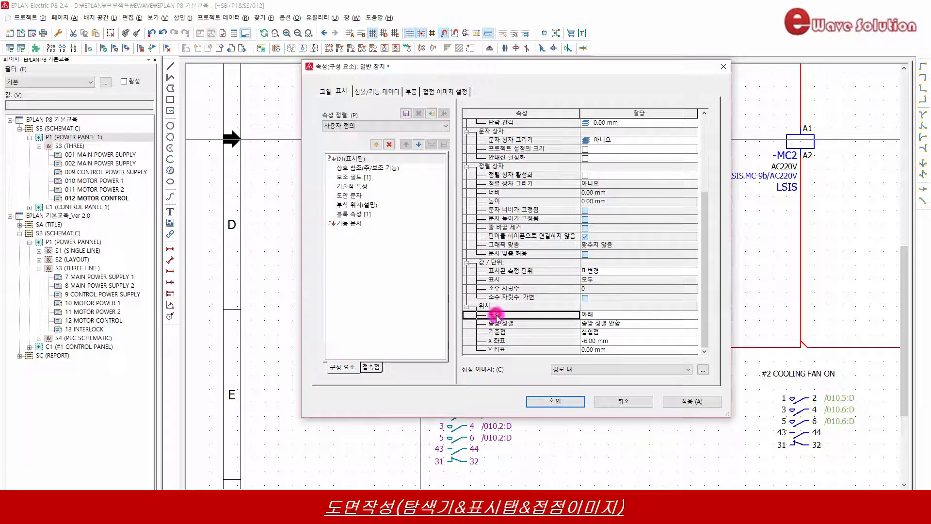
click(597, 314)
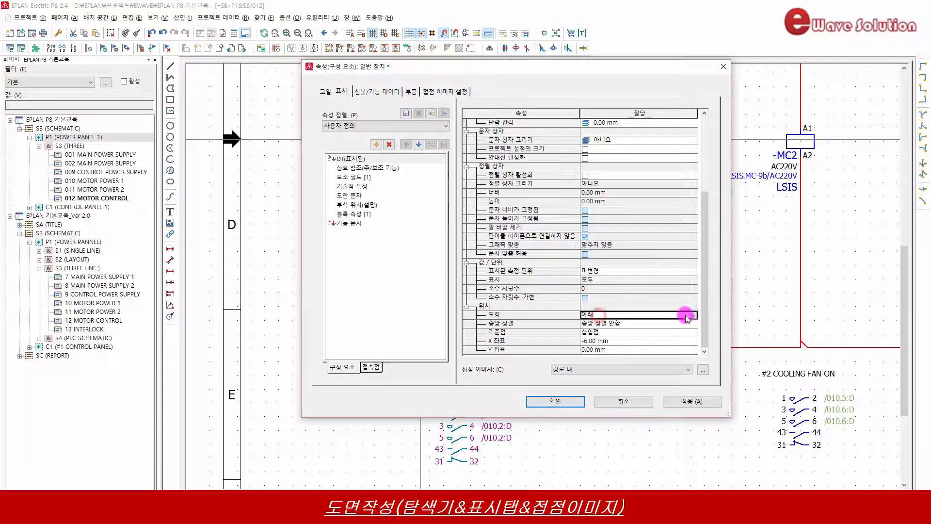
click(696, 316)
click(592, 330)
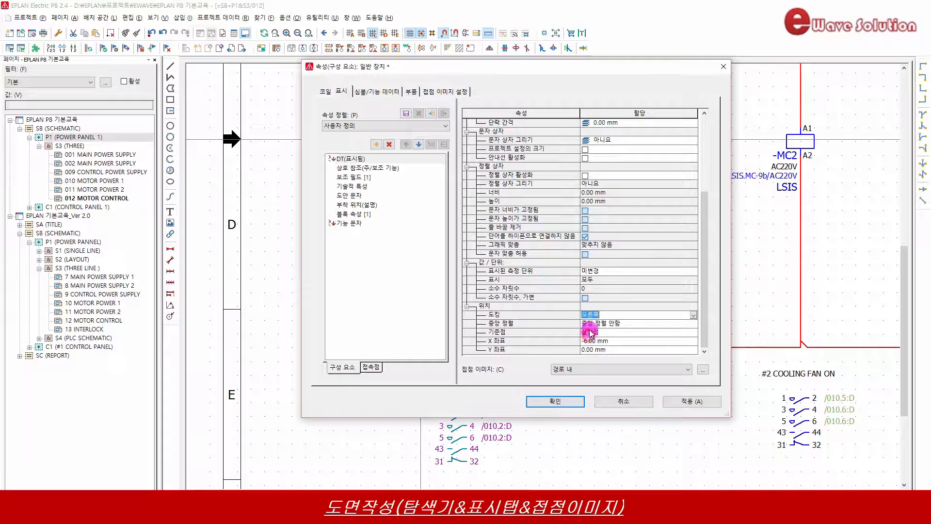
click(694, 315)
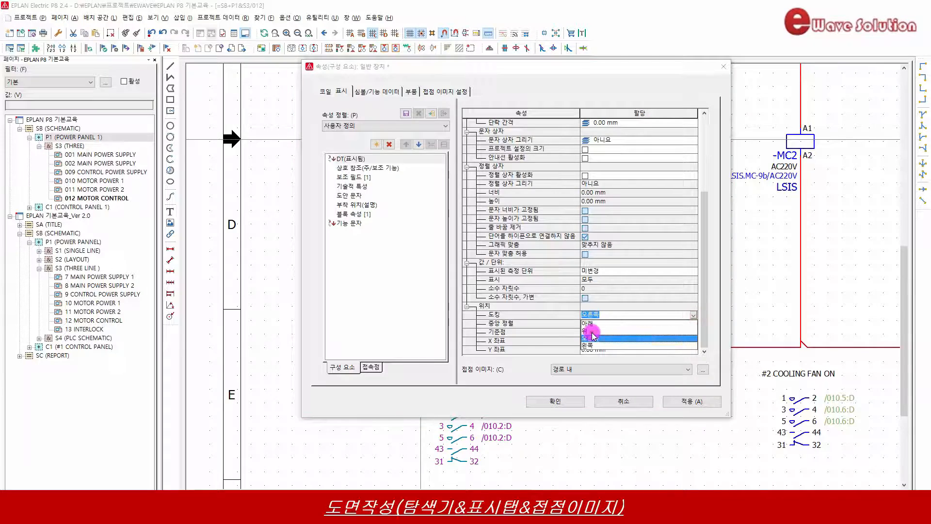
click(591, 331)
click(693, 401)
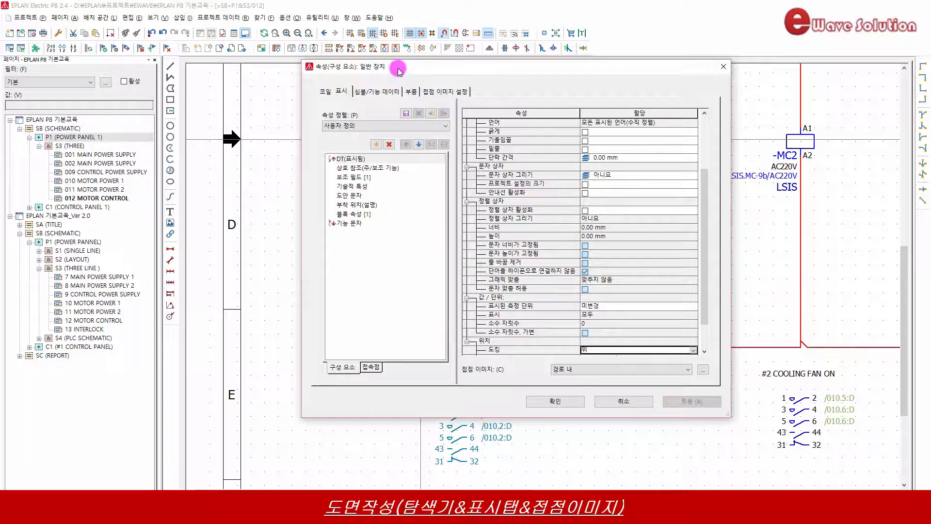
drag(397, 68, 637, 71)
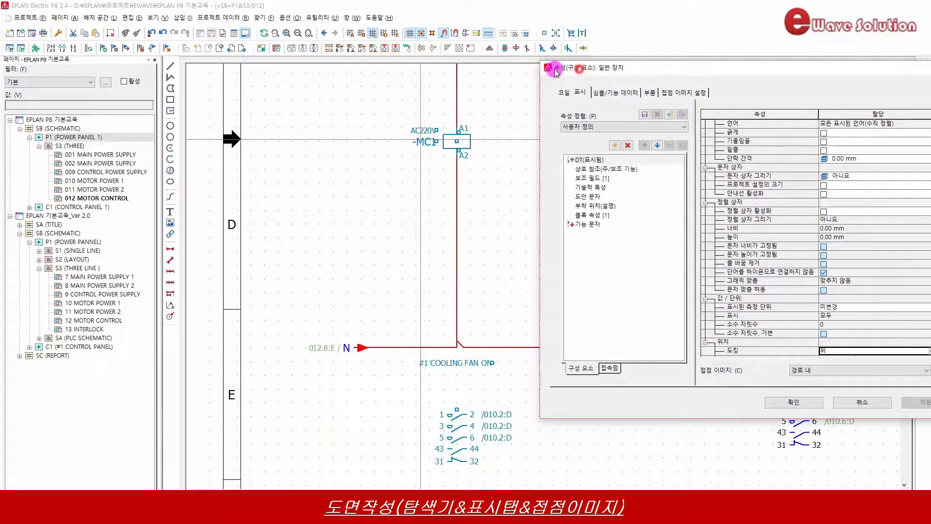
Set the 도킹 direction of DT(표시됨) to 아래, apply it, and uncover the MC1 coil in the drawing
drag(556, 72, 403, 58)
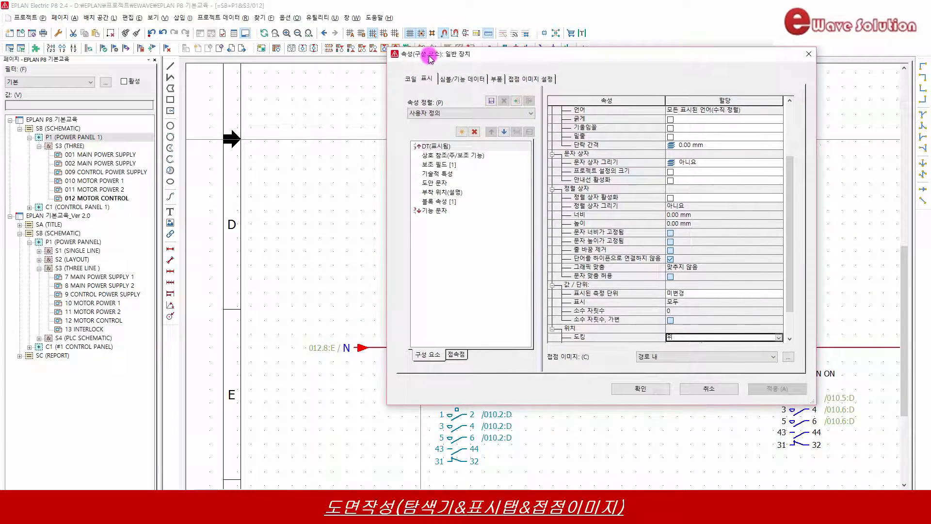
click(777, 338)
click(678, 349)
click(772, 389)
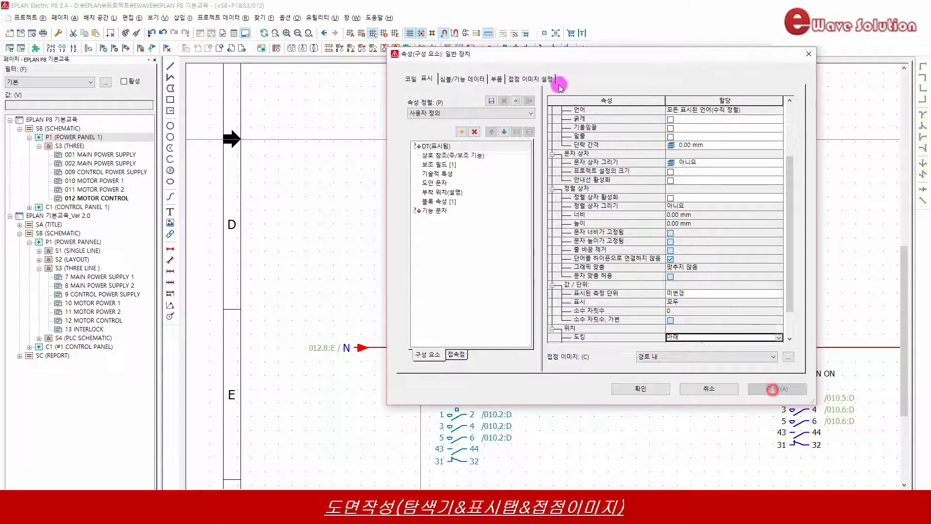
drag(490, 55, 667, 48)
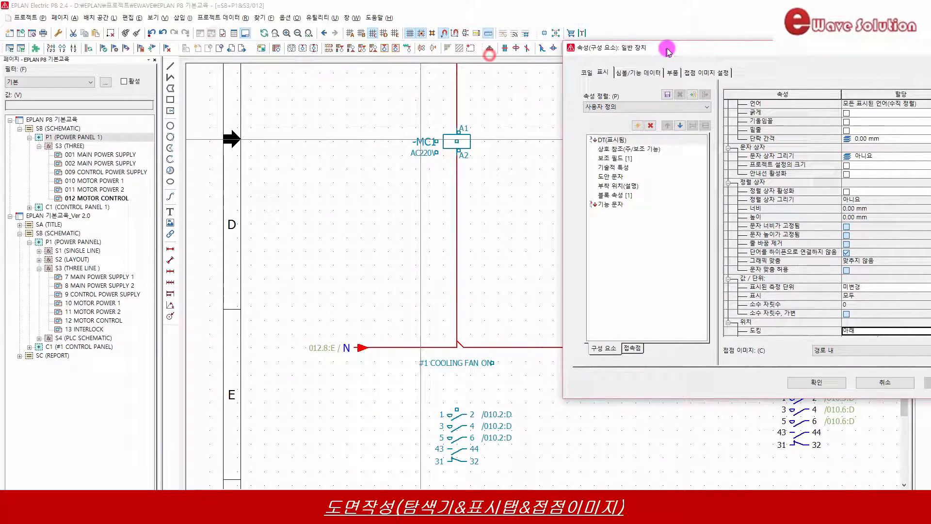
Change the MC1 coil's 기능 문자 to "#1 COOLING FAN ON test" and apply it
click(612, 204)
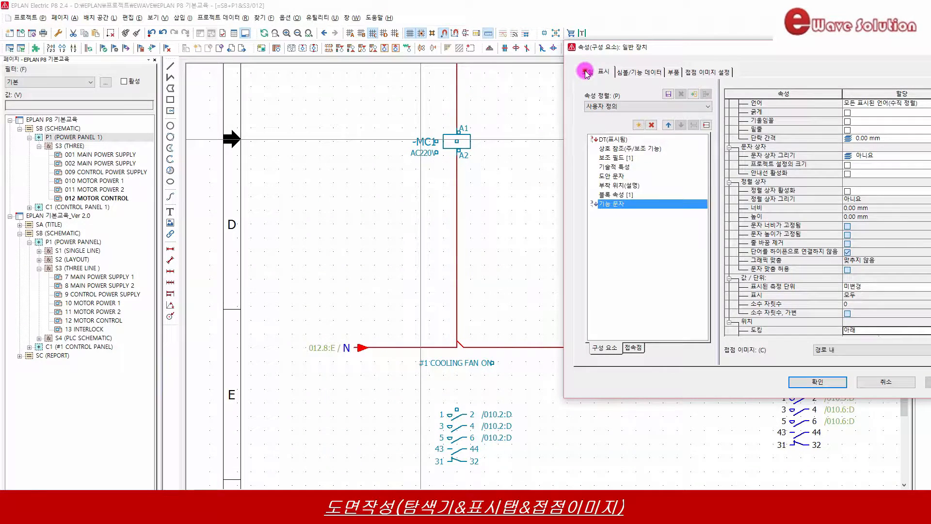
click(586, 71)
click(858, 154)
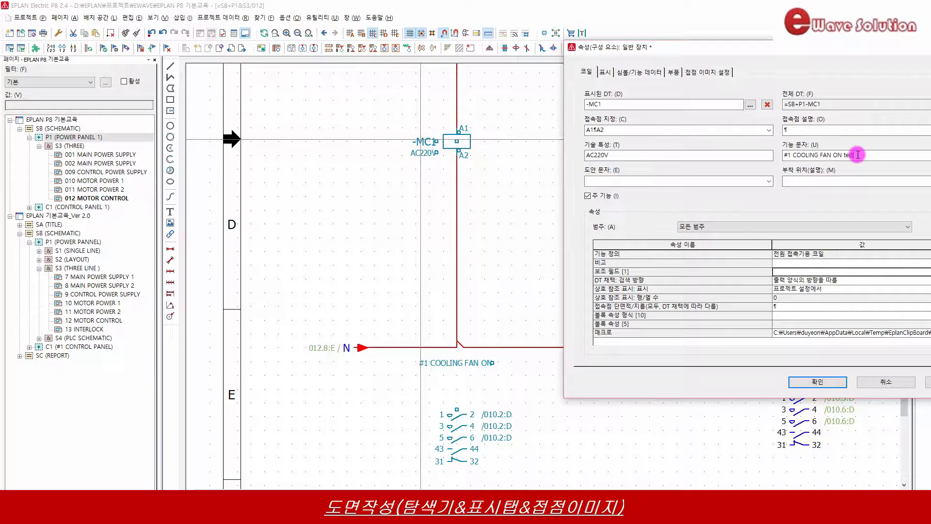
drag(730, 48, 672, 12)
click(883, 343)
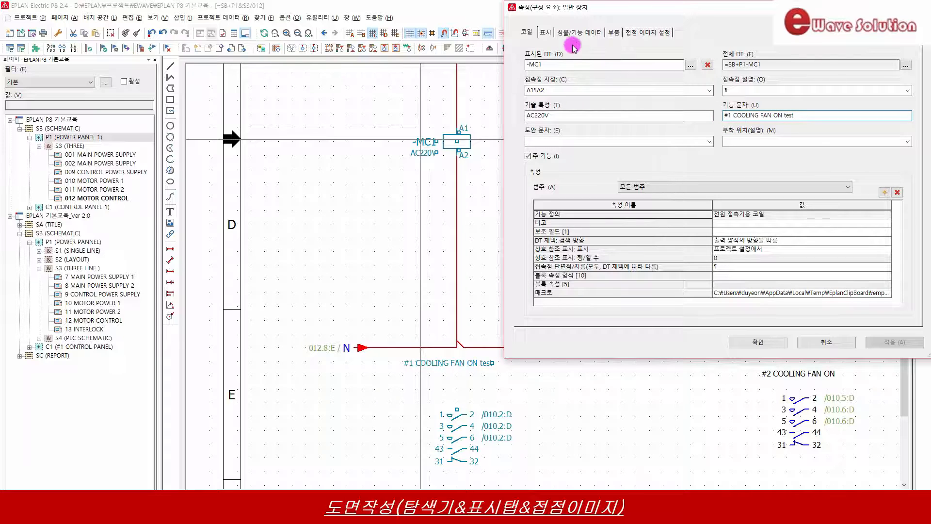
Set the 정렬 of the MC1 coil's 기능 문자 to 가운데 왼쪽, confirm it, and check the text in the drawing
click(545, 30)
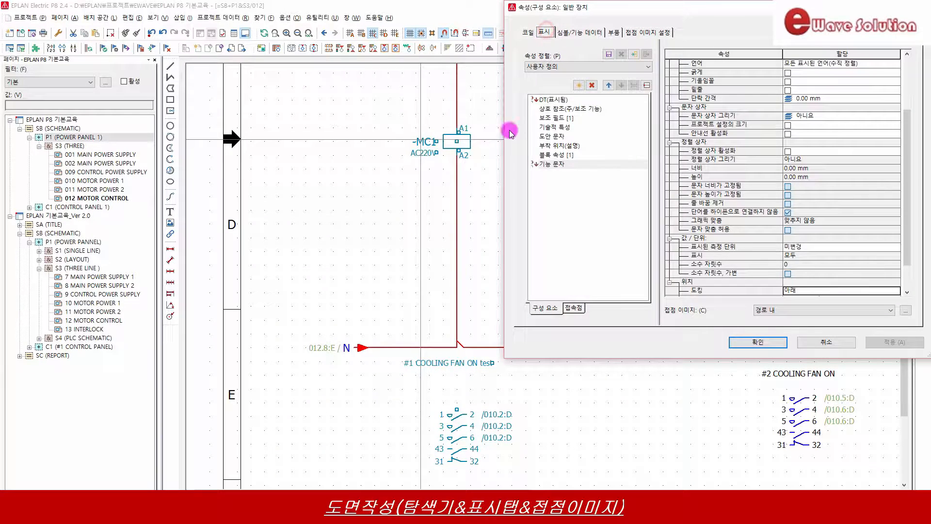
click(542, 165)
scroll(781, 127, up, 3)
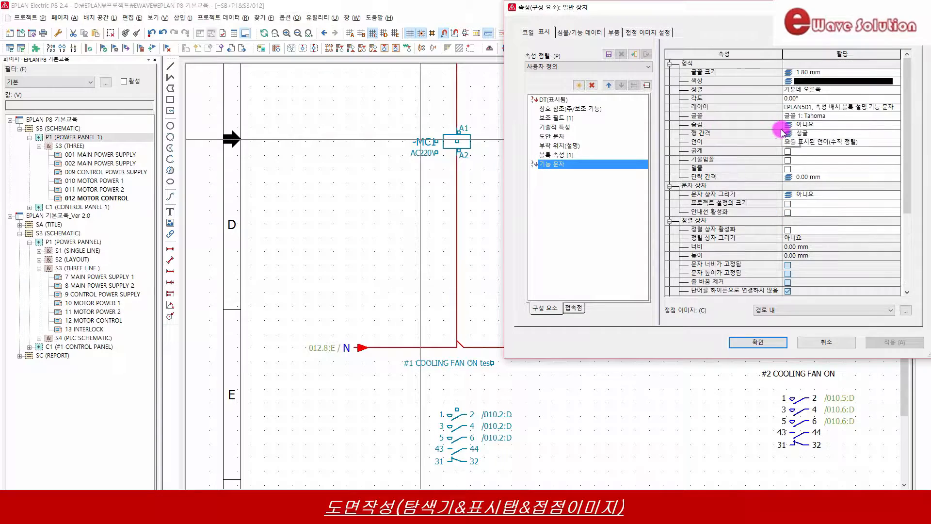
click(695, 90)
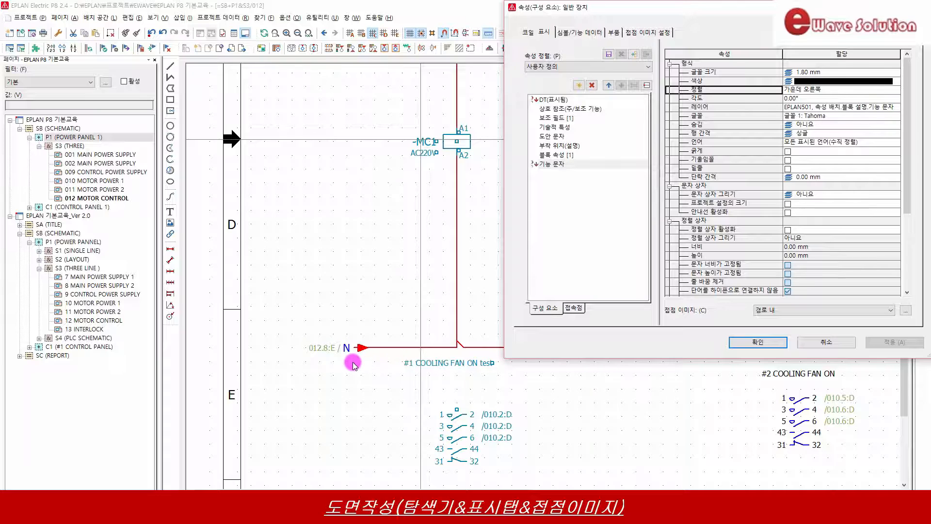
click(890, 90)
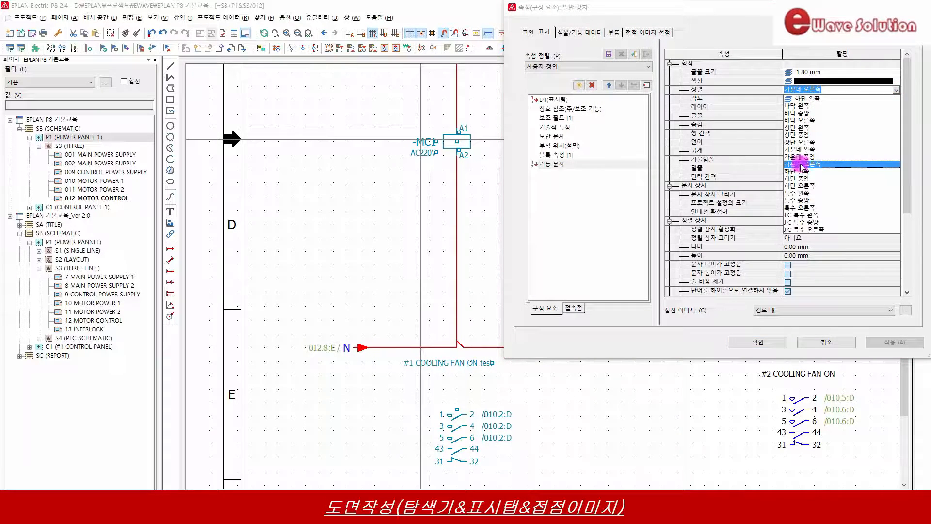
click(797, 149)
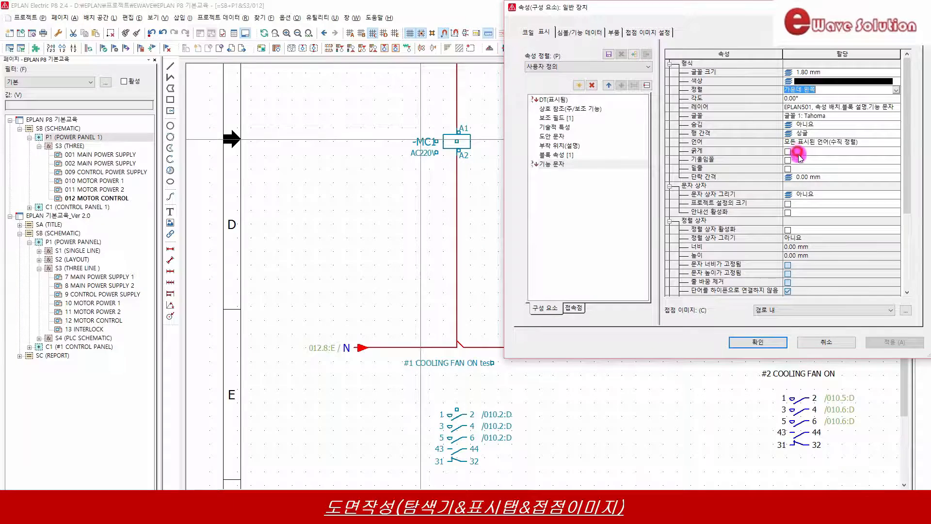
click(759, 342)
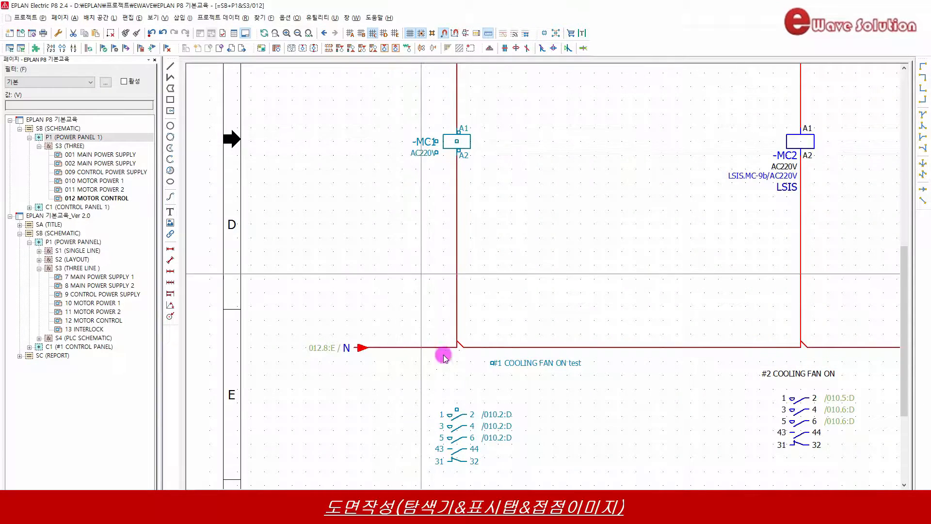
scroll(509, 367, up, 2)
scroll(508, 367, up, 1)
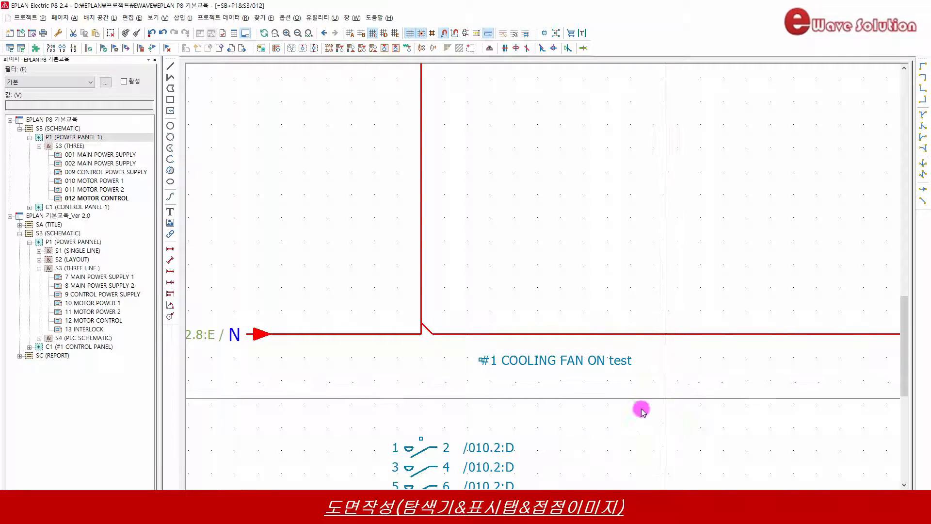
scroll(606, 414, down, 1)
scroll(555, 399, down, 1)
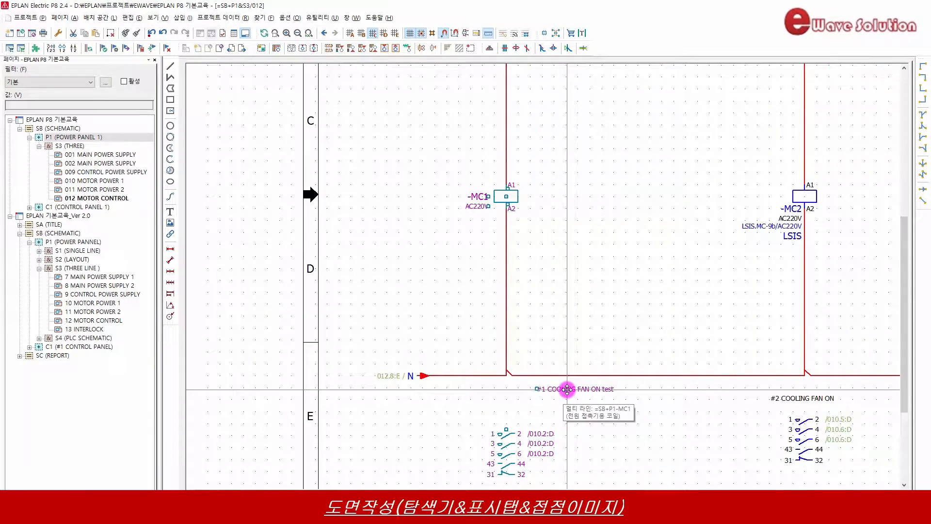
Reopen the MC1 coil's properties, set the 정렬 of its 기능 문자 to 가운데 중앙, and apply it
double_click(569, 390)
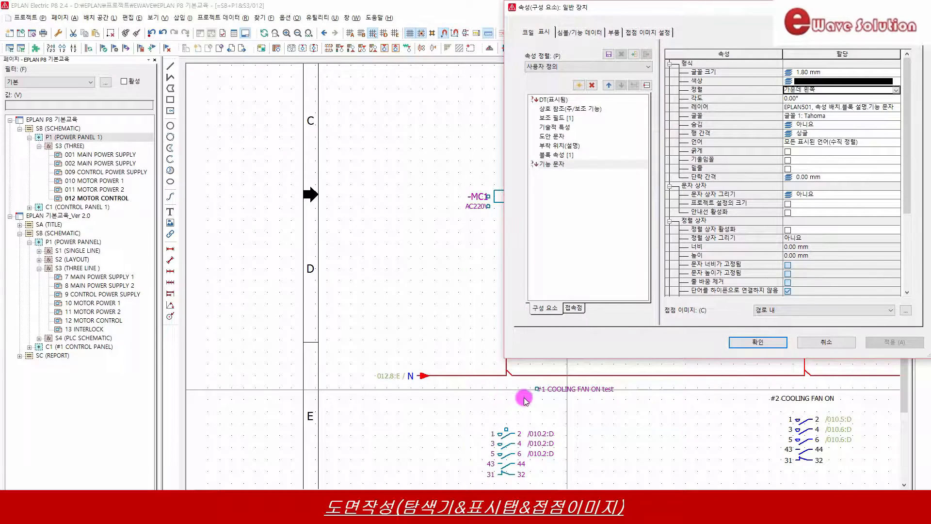
click(898, 91)
click(803, 157)
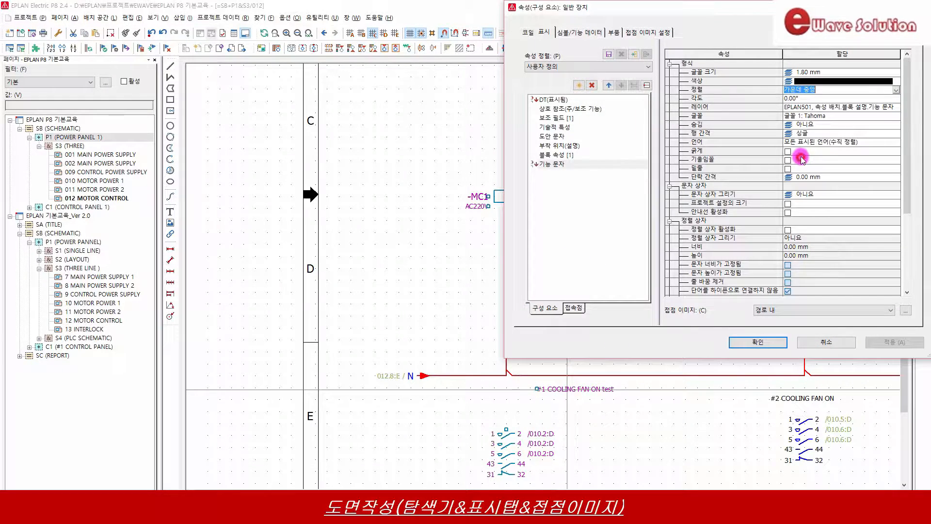
click(797, 204)
click(881, 342)
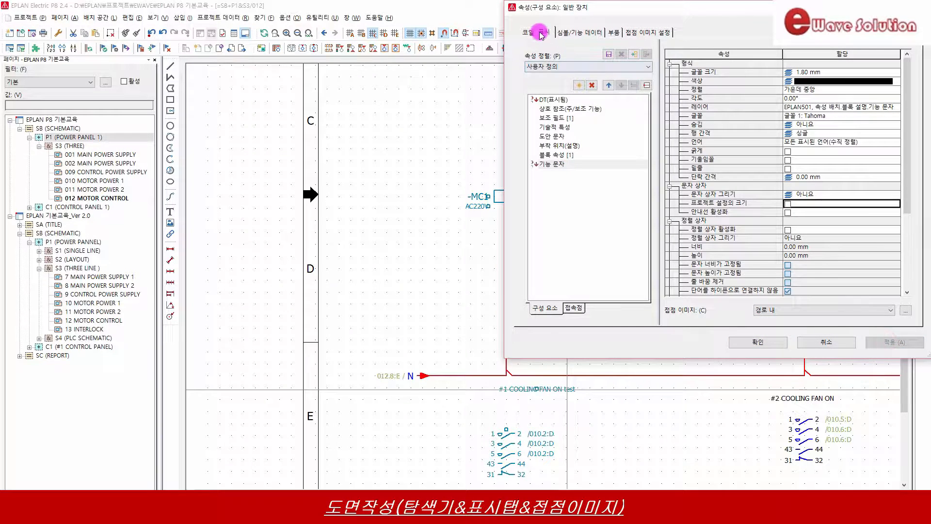
Lengthen the MC1 coil's 기능 문자 to "#1 COOLING FAN ON test1111111" and apply it to check the centred text
click(531, 32)
click(799, 114)
text(1 COOLING FAN ON test1)
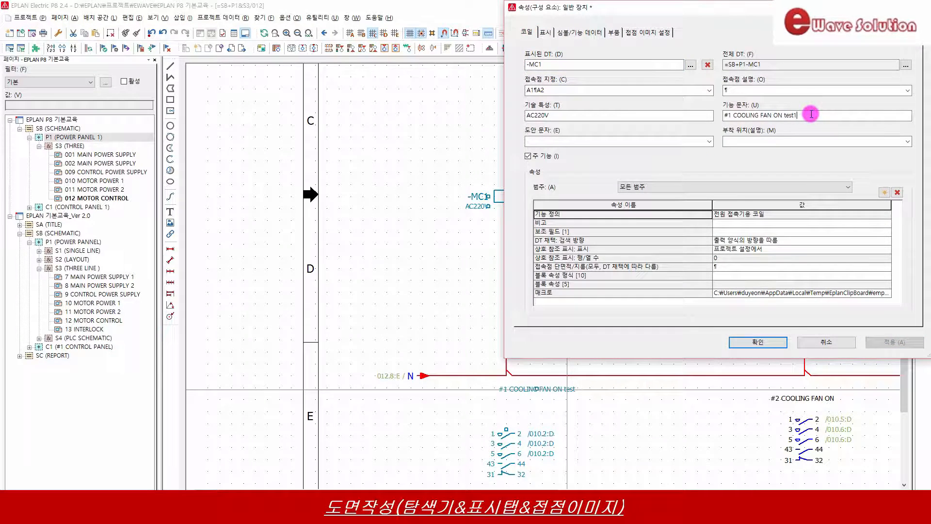
text(11111)
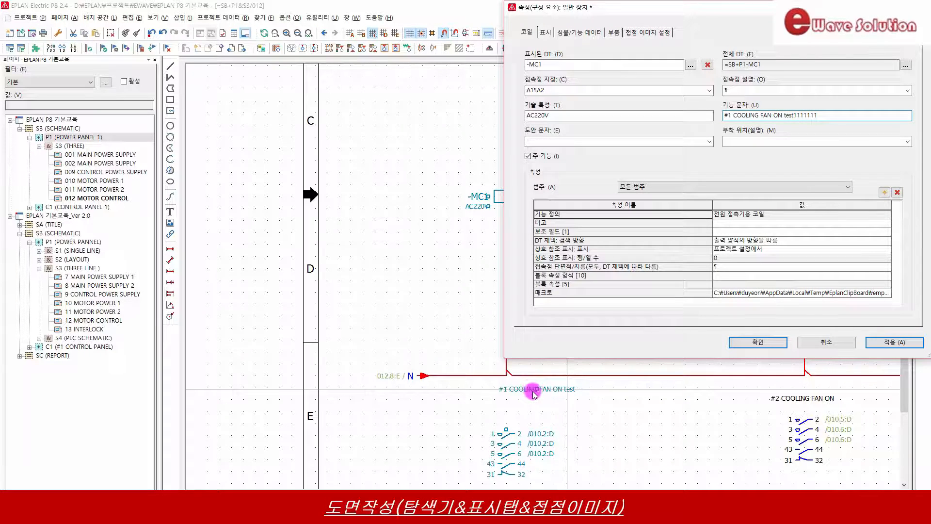
click(890, 341)
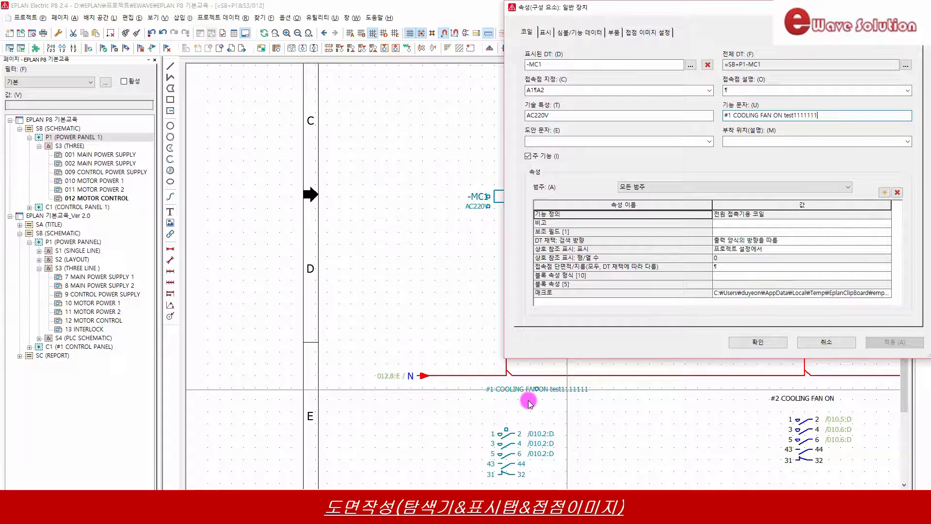
mouse_move(531, 399)
mouse_down()
mouse_move(496, 402)
mouse_move(581, 399)
mouse_move(578, 407)
mouse_up()
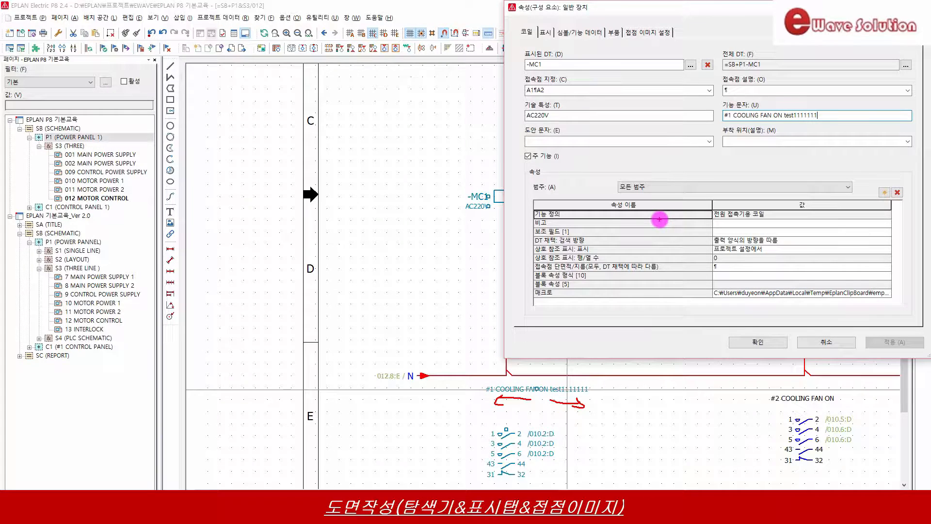
key(Escape)
Review the format settings of 기능 문자, 보조 필드 [1], 기술적 특성 and 도안 문자, and close the MC1 coil's properties
click(545, 33)
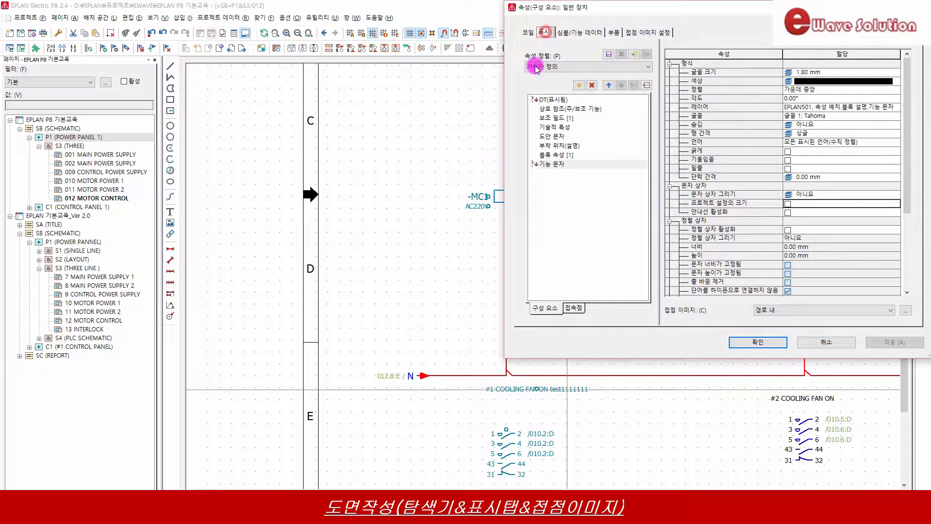
click(547, 165)
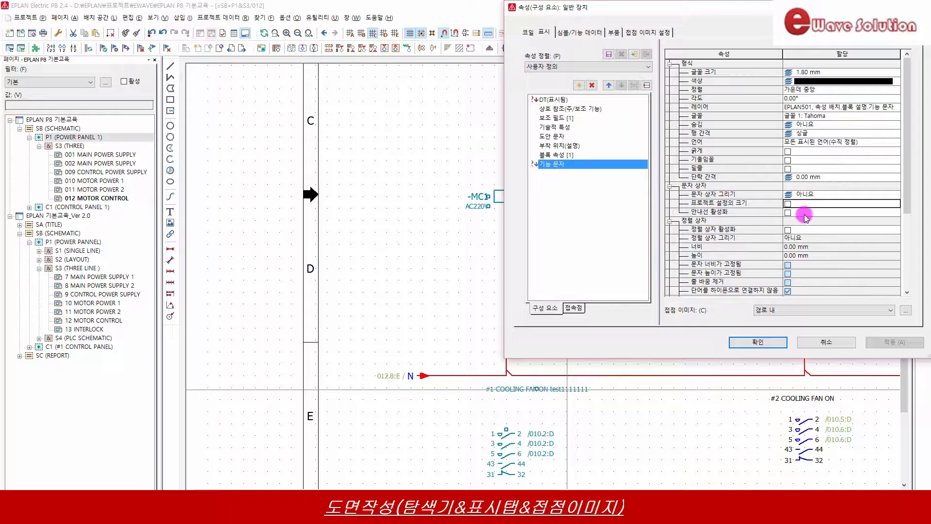
click(553, 118)
click(553, 127)
click(553, 136)
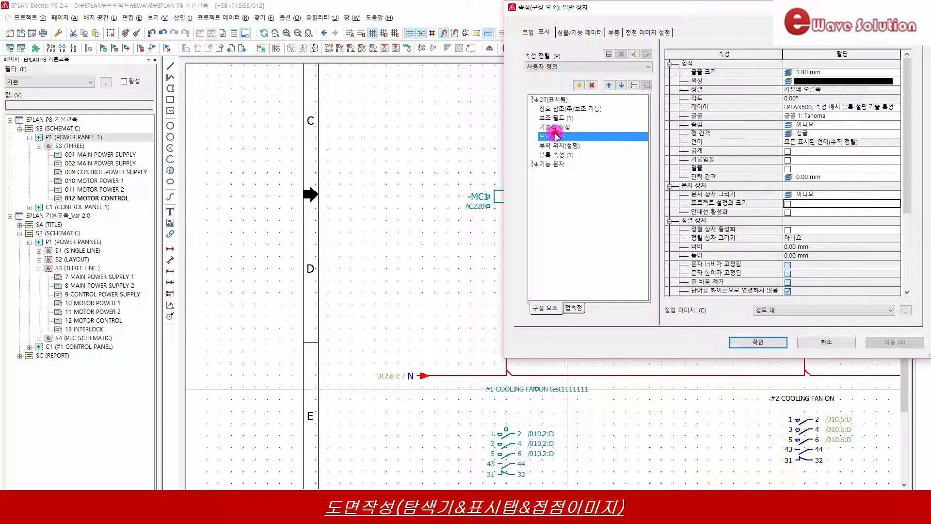
click(799, 90)
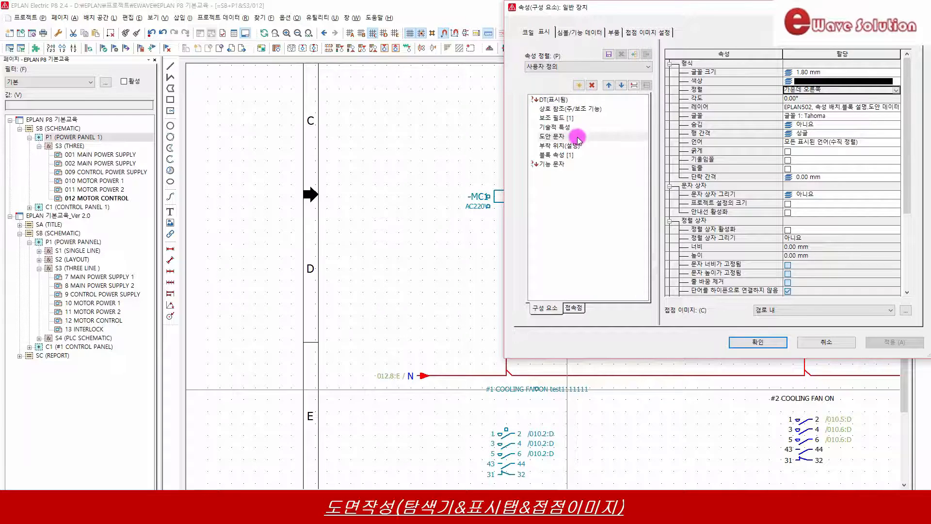
click(757, 342)
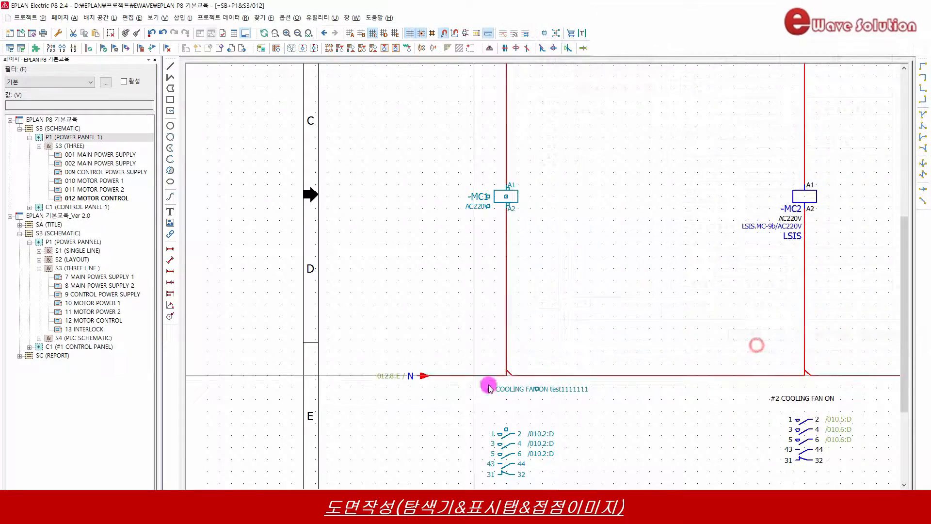
Examine the contact image below the MC1 coil, including its cross-references and the contacts 43-44 and 31-32
scroll(526, 374, down, 3)
scroll(519, 357, up, 5)
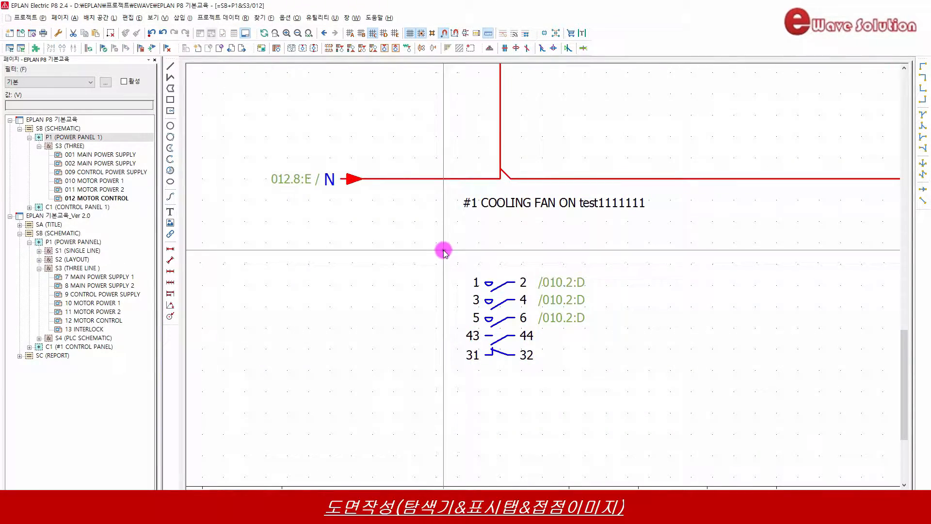
drag(443, 250, 603, 404)
scroll(601, 301, up, 2)
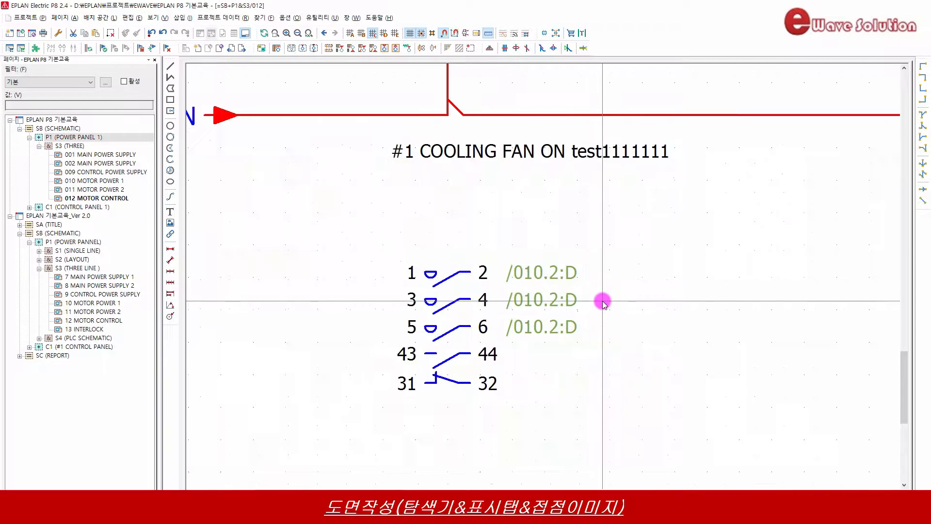
click(576, 324)
click(373, 364)
drag(363, 345, 517, 412)
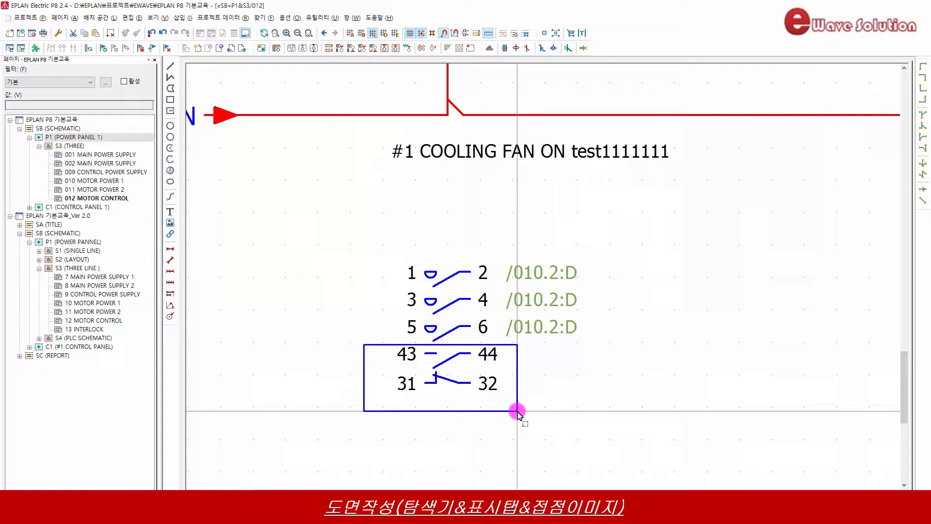
drag(516, 412, 515, 412)
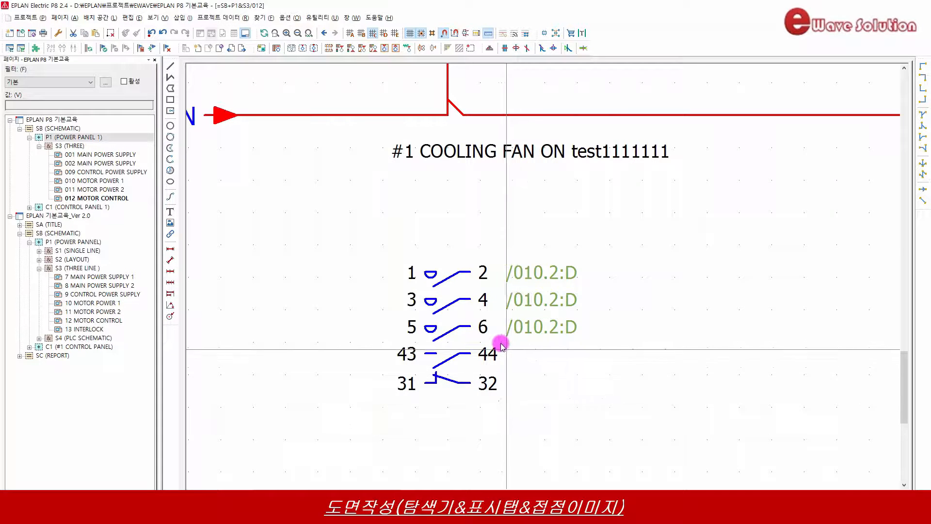
Compare the contact images below the other coils on the page with the one belonging to MC1
scroll(359, 407, down, 2)
scroll(339, 333, down, 3)
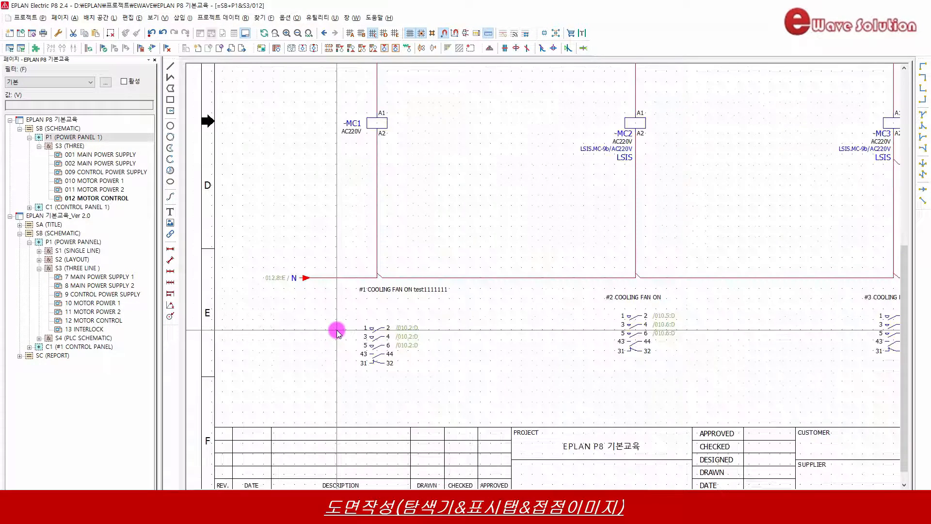
scroll(619, 359, up, 1)
scroll(619, 359, up, 3)
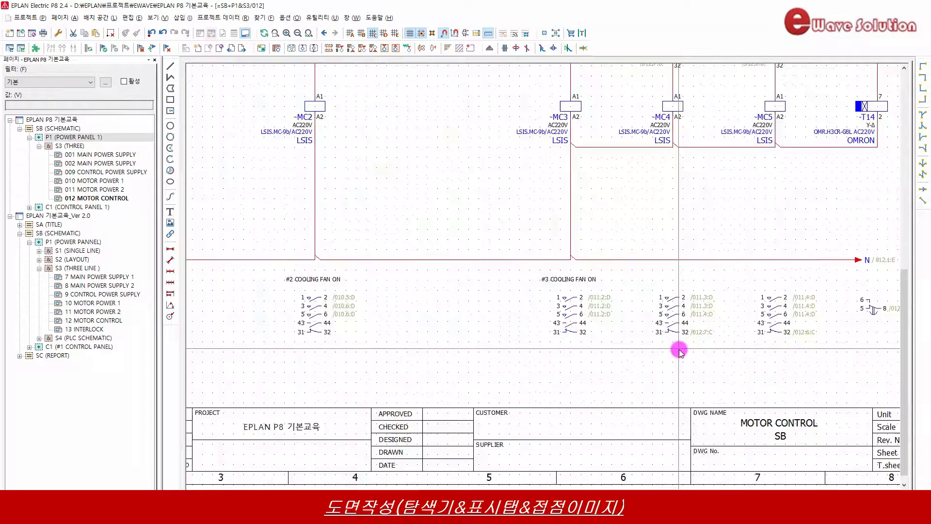
scroll(790, 347, down, 3)
scroll(805, 360, up, 1)
scroll(395, 346, up, 5)
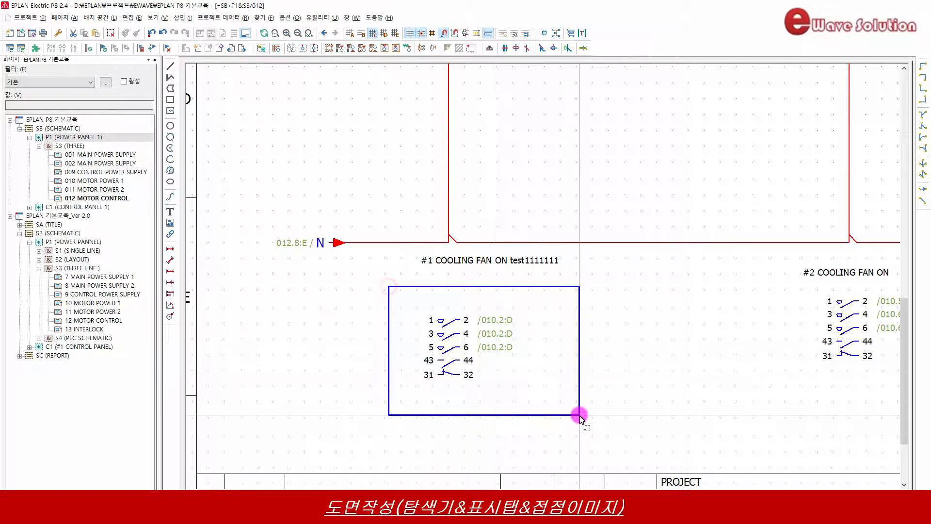
drag(580, 415, 580, 415)
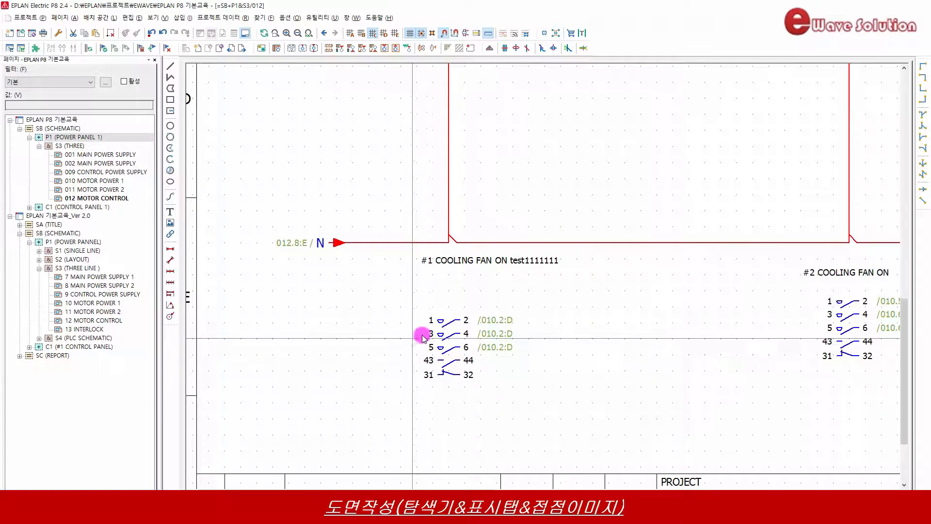
drag(363, 316, 422, 407)
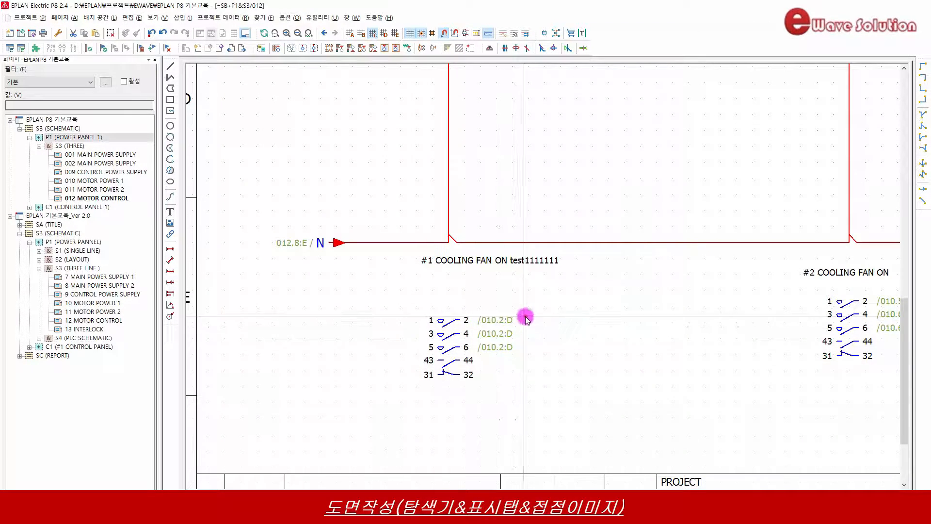
drag(524, 317, 576, 407)
Open the MC1 coil's display properties from its contact image, set 접점 이미지 to 없음, and apply it
scroll(563, 415, down, 2)
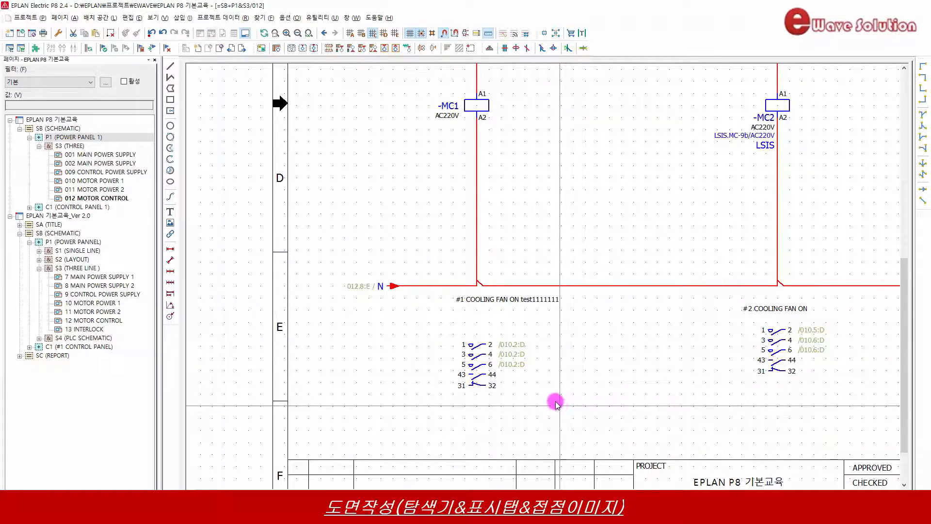
click(515, 351)
double_click(516, 351)
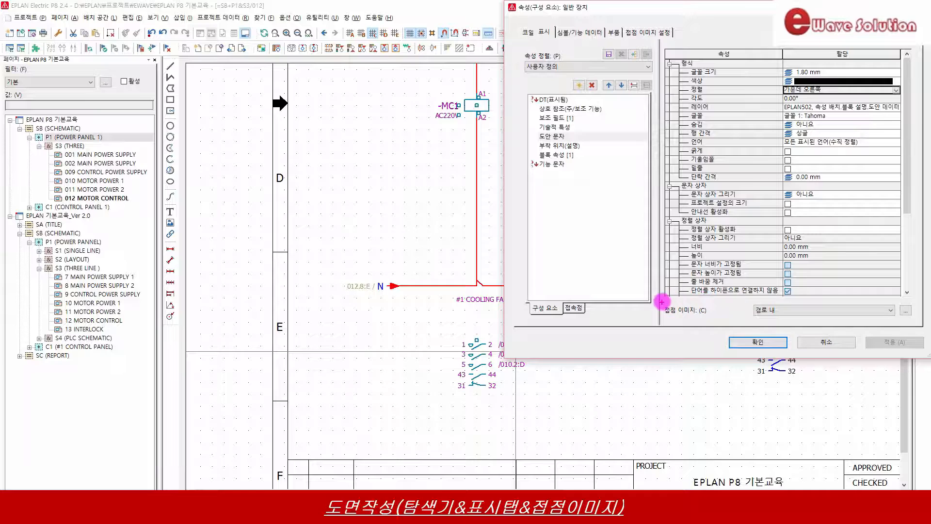
mouse_move(671, 315)
mouse_down()
mouse_move(737, 311)
mouse_move(675, 302)
mouse_up()
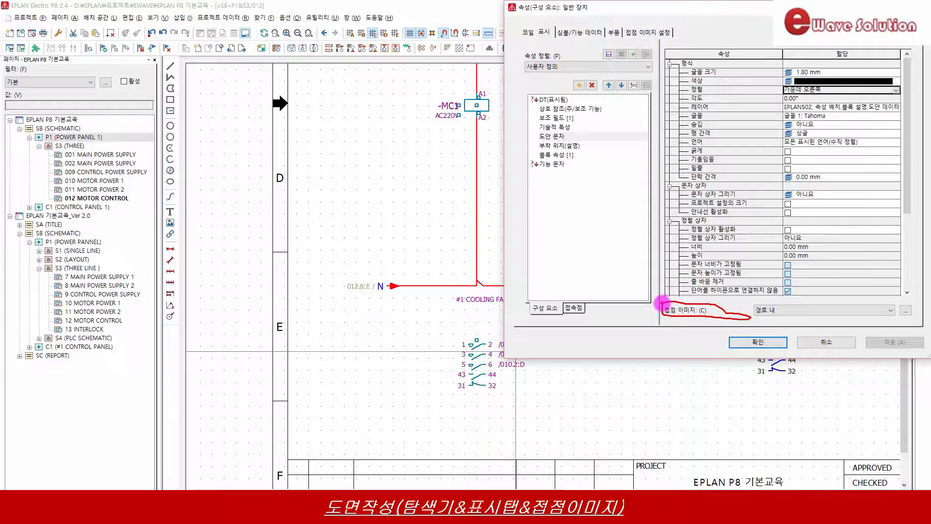
mouse_move(752, 306)
mouse_down()
mouse_move(775, 317)
mouse_move(866, 317)
mouse_move(739, 301)
mouse_up()
key(Escape)
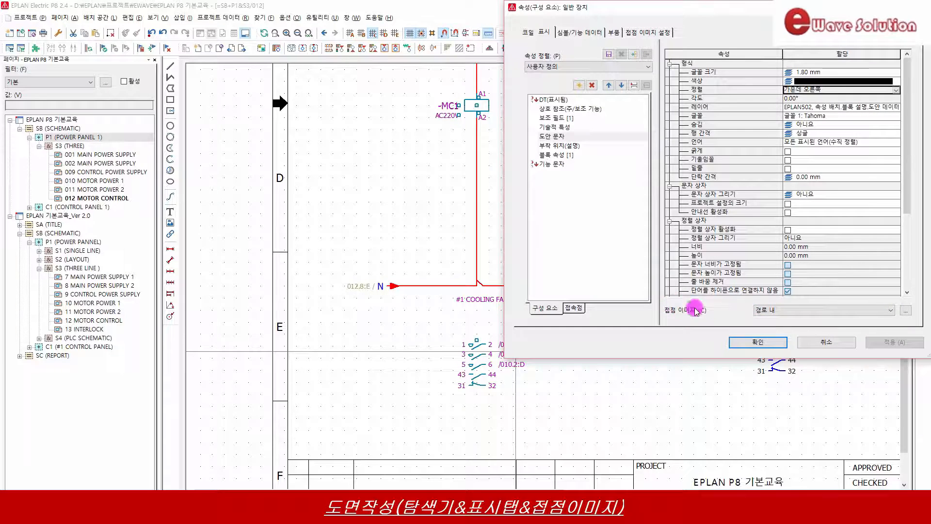
click(787, 311)
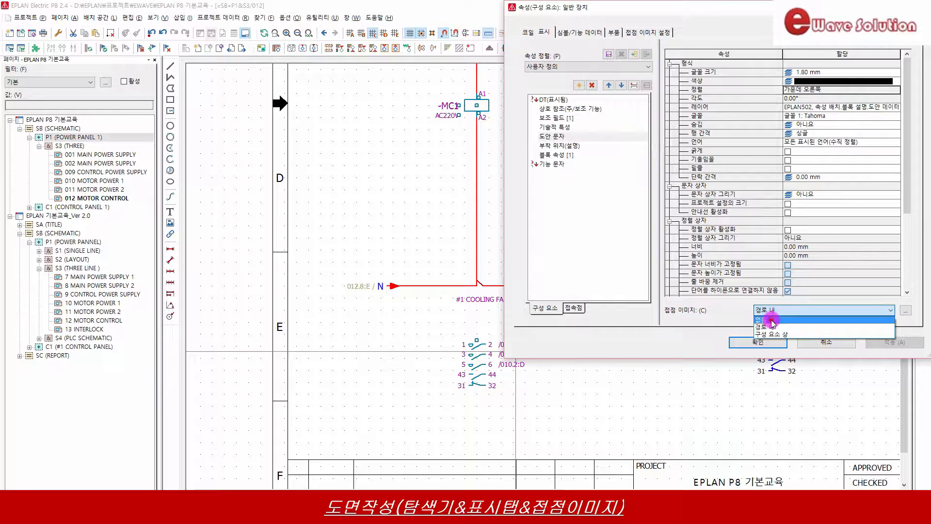
click(772, 321)
click(897, 342)
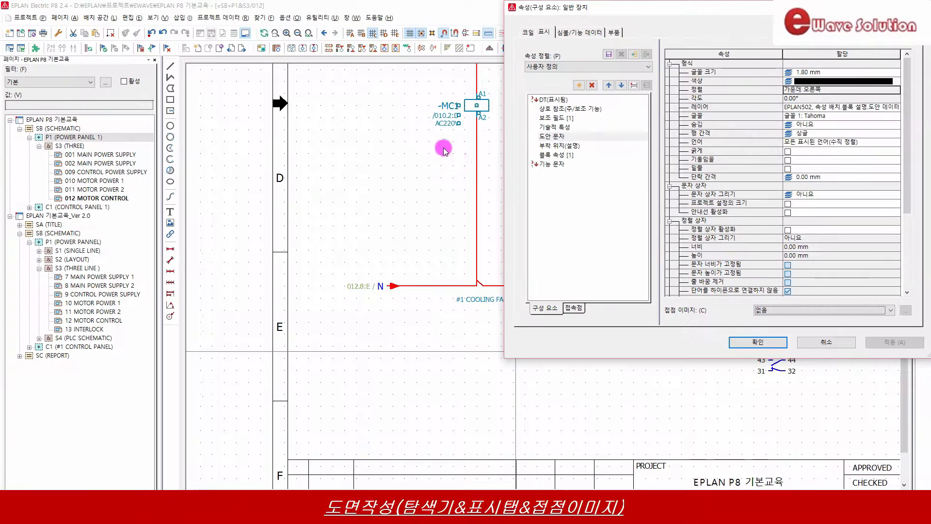
Set the MC1 coil's 접점 이미지 to 경로 내 and apply it
click(762, 309)
click(767, 329)
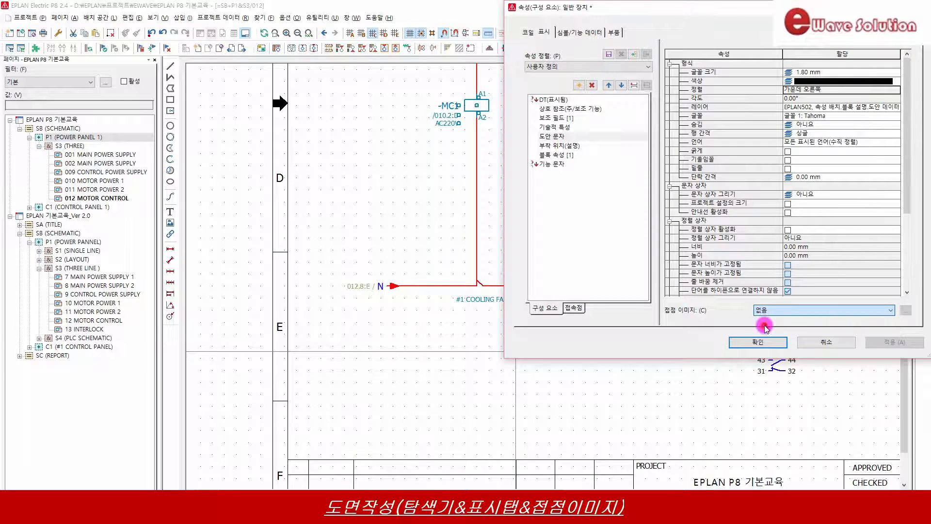
click(890, 342)
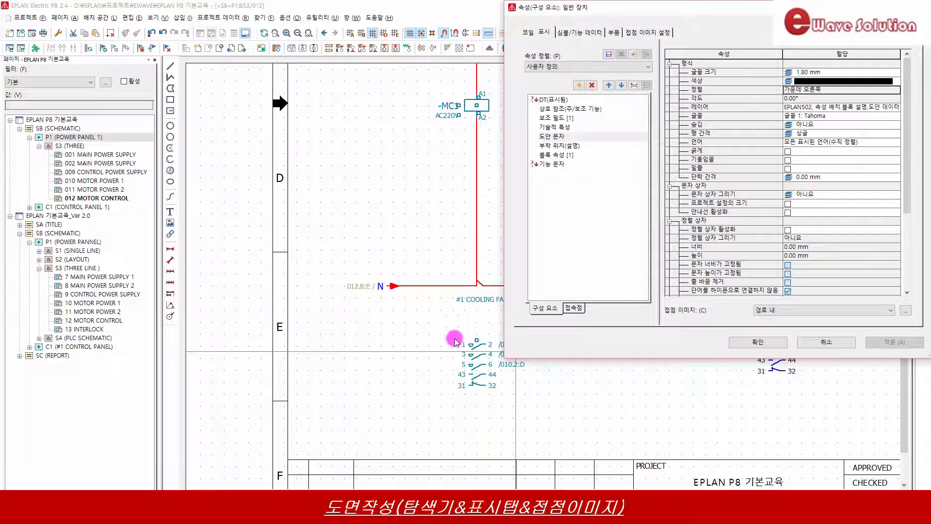
Set the MC1 coil's 접점 이미지 to 구성 요소 상, apply it, and close the properties
click(795, 318)
click(767, 335)
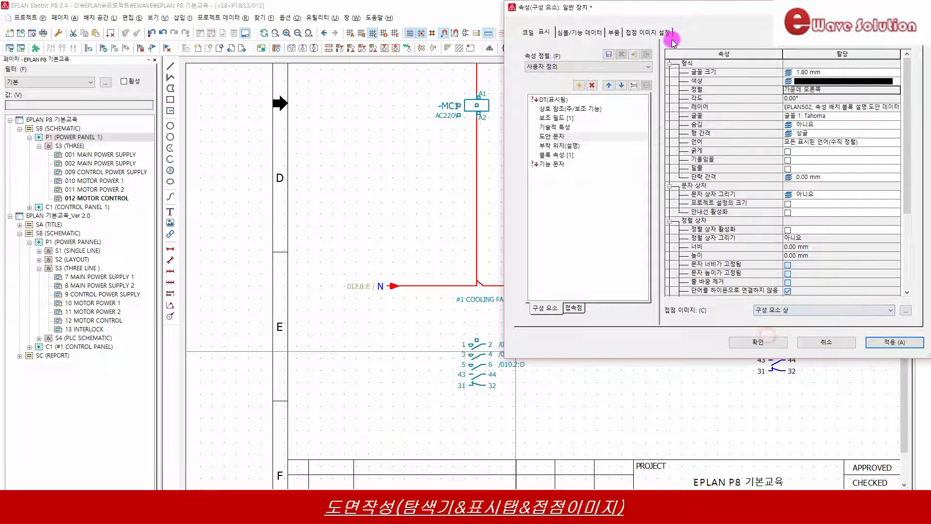
drag(632, 9, 90, 86)
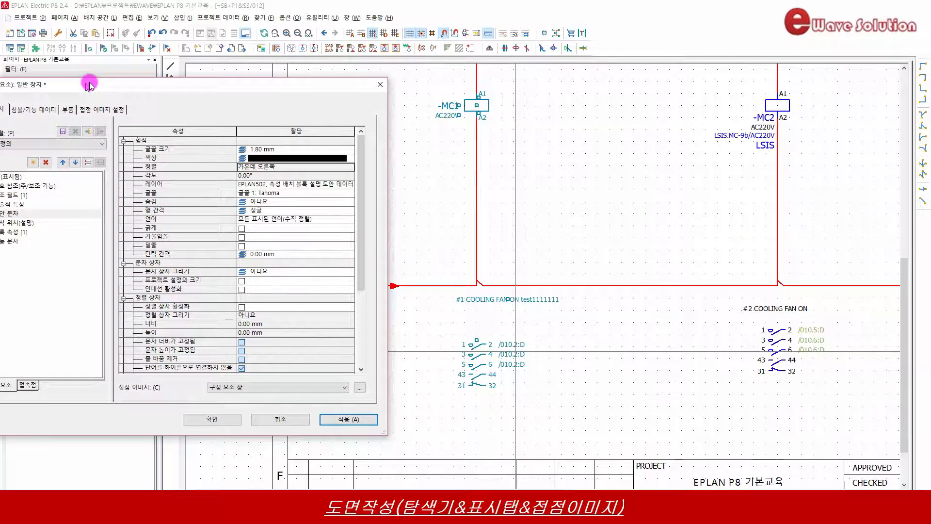
click(338, 420)
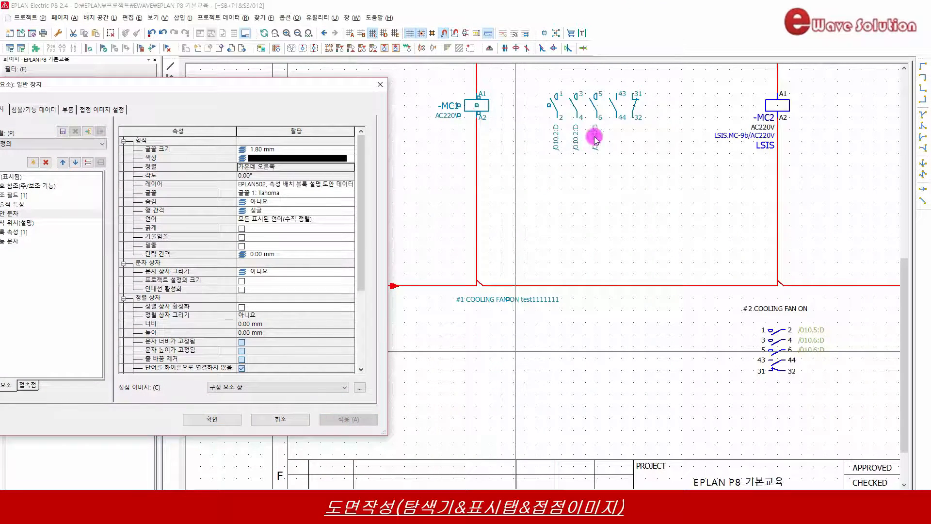
drag(542, 150, 645, 152)
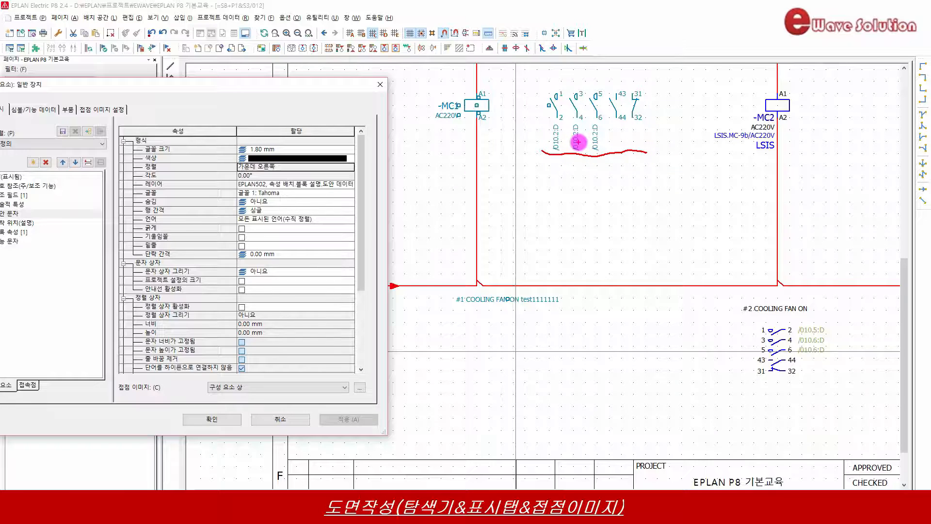
drag(267, 88, 545, 68)
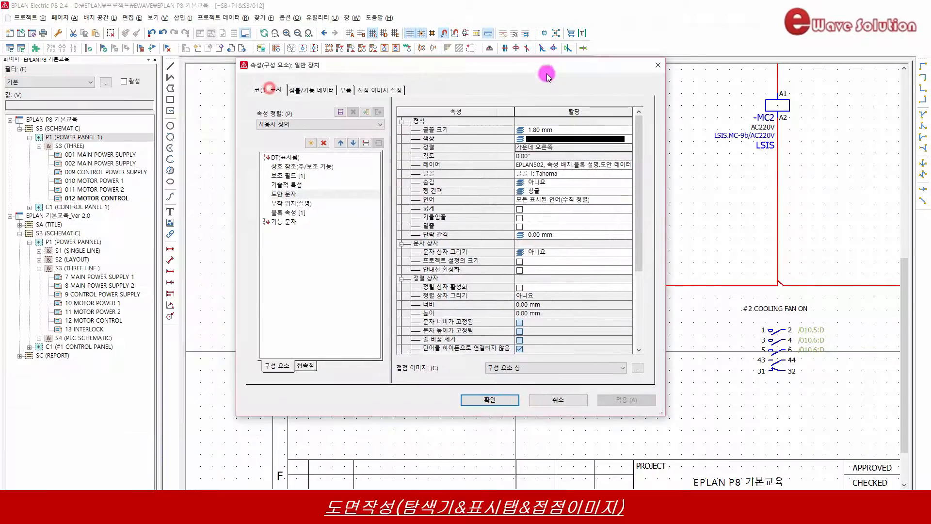
click(548, 400)
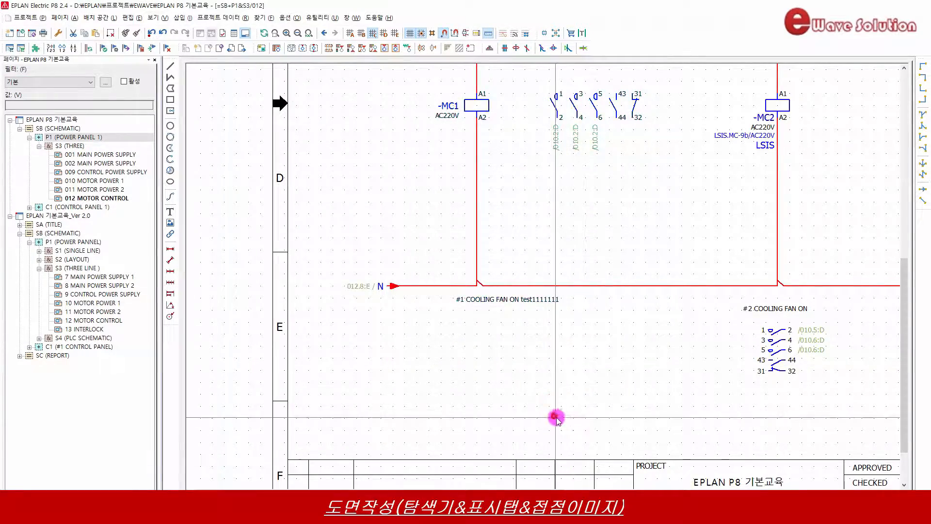
Open page 001 MAIN POWER SUPPLY and examine how the contacts of MCCB2 and CP1 are drawn beside their symbols
scroll(557, 415, down, 3)
click(105, 155)
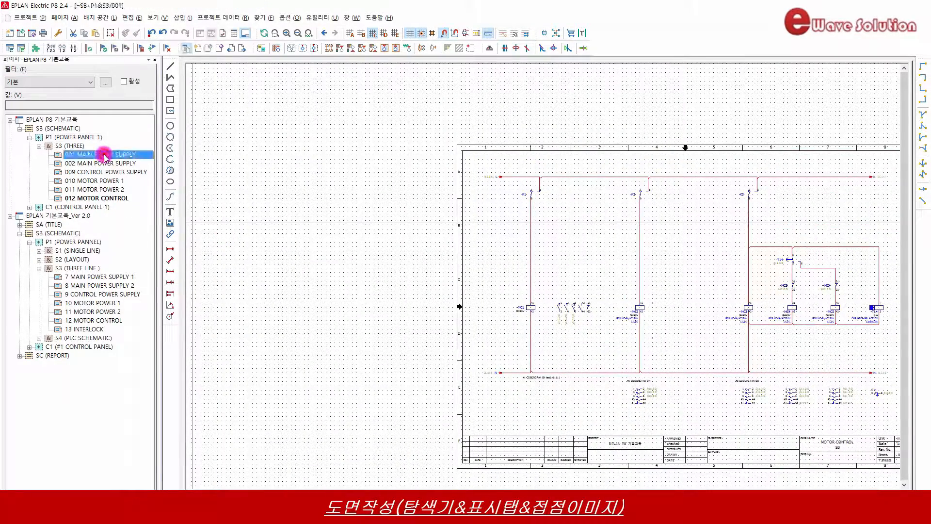
scroll(674, 208, up, 3)
scroll(673, 207, up, 3)
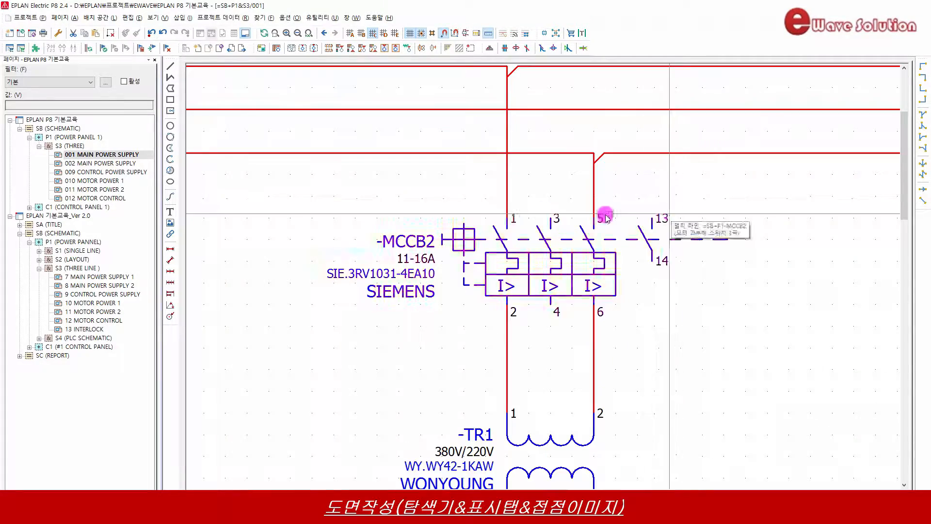
drag(302, 208, 759, 323)
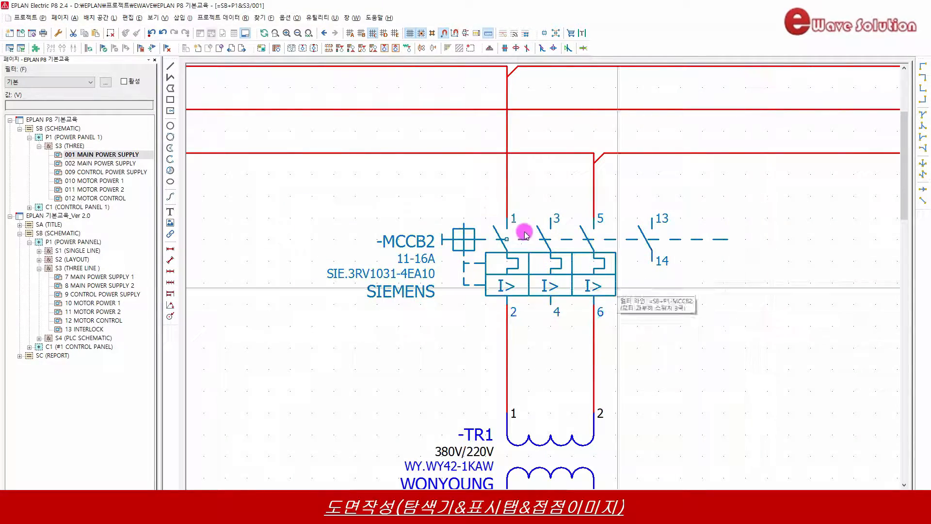
scroll(530, 232, down, 5)
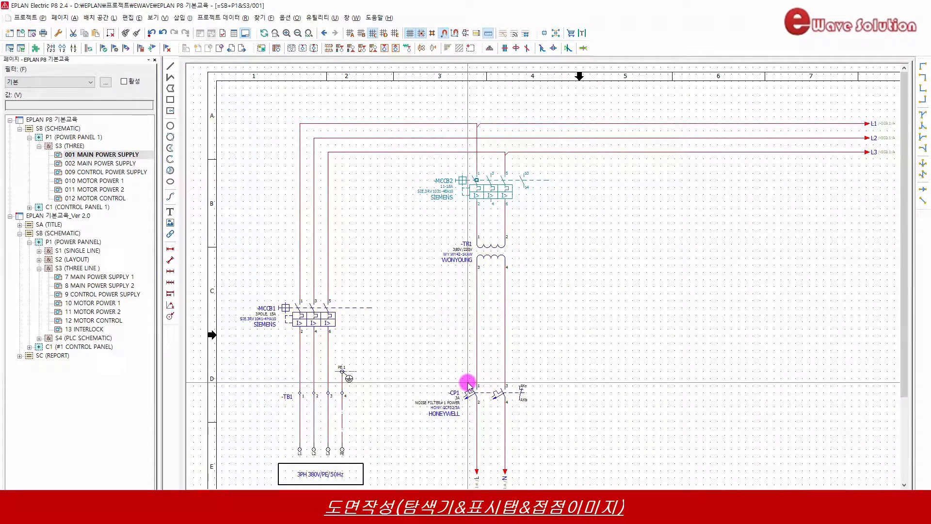
scroll(466, 148, down, 2)
scroll(475, 358, up, 2)
scroll(475, 358, up, 2)
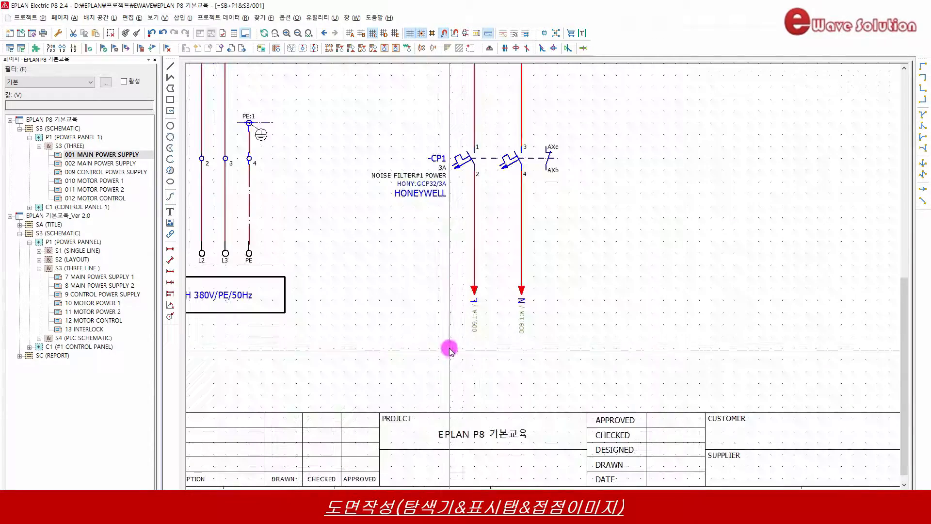
drag(449, 346, 541, 396)
scroll(531, 388, down, 3)
scroll(513, 208, up, 4)
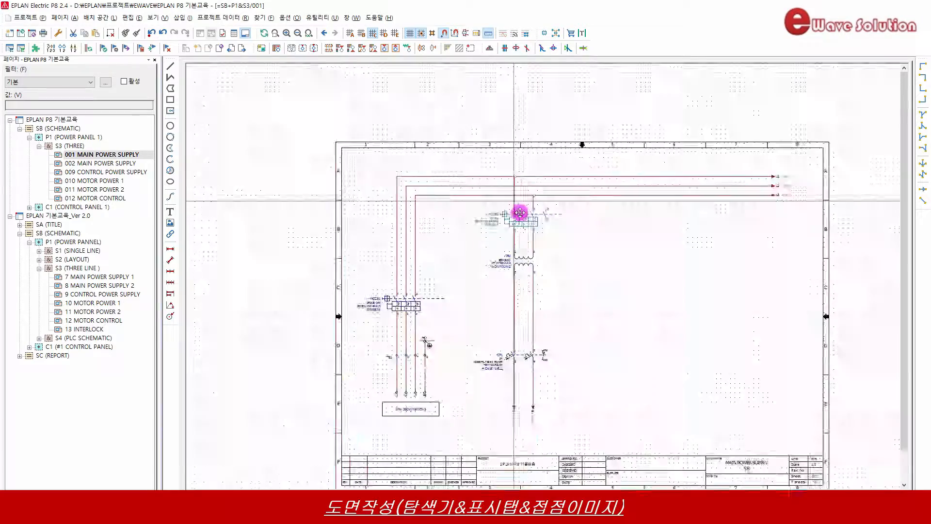
Check the 접점 이미지 setting in MCCB2's display properties and close the dialog
double_click(464, 222)
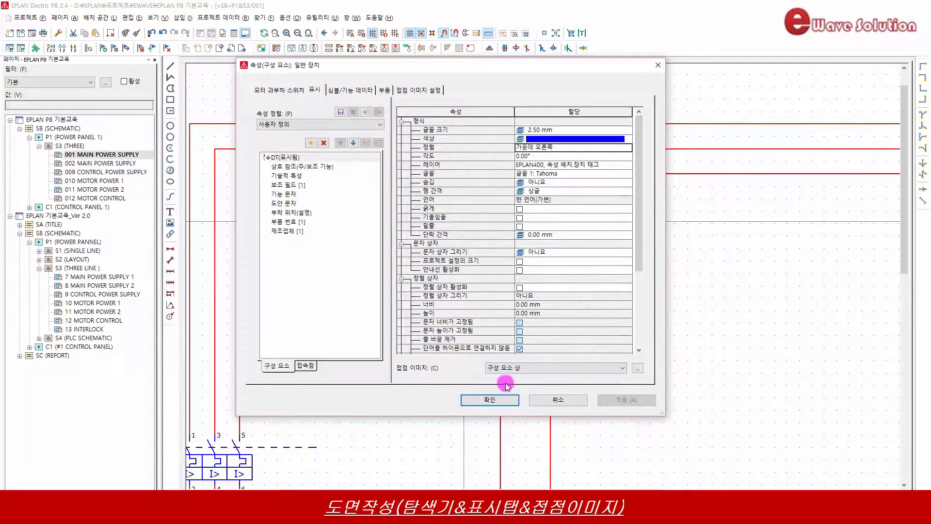
click(494, 398)
scroll(441, 146, down, 3)
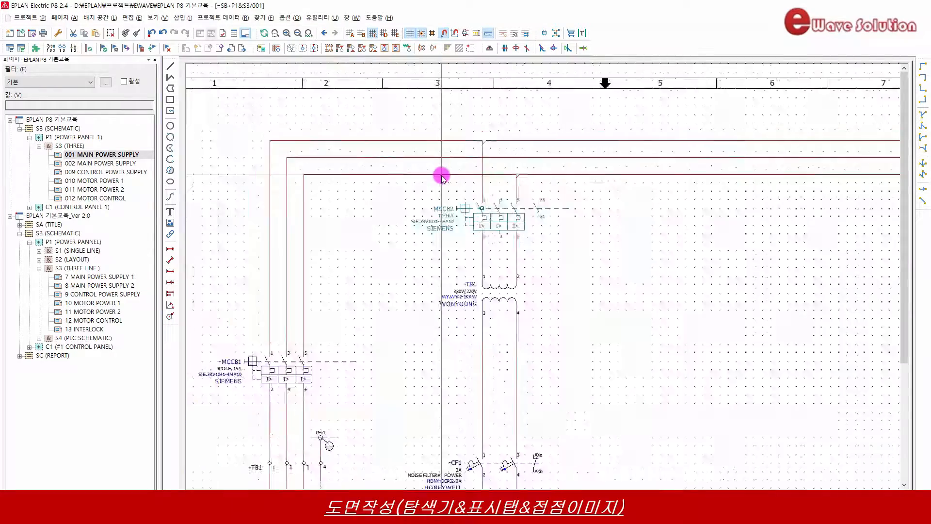
Return to page 012 MOTOR CONTROL, set the MC1 coil's 접점 이미지 to 경로 내, and apply it
click(106, 198)
scroll(380, 266, down, 3)
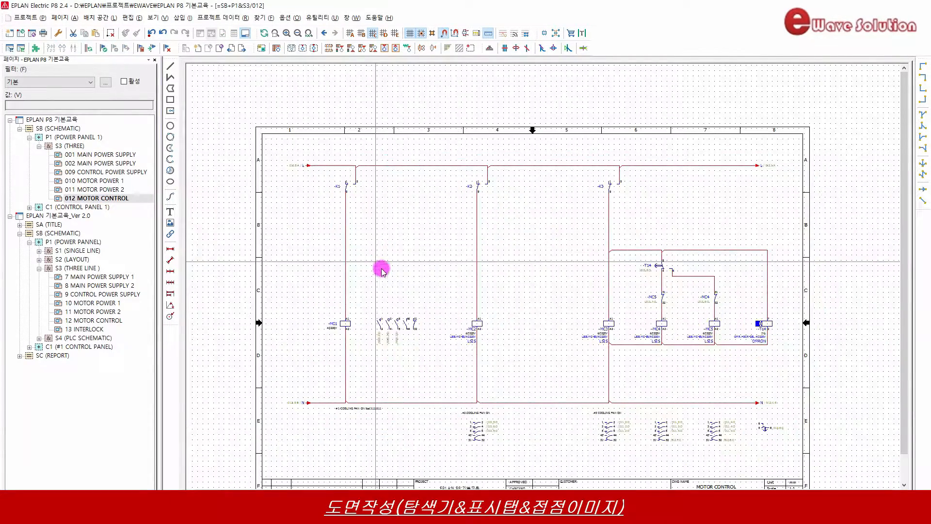
scroll(425, 343, up, 5)
double_click(399, 279)
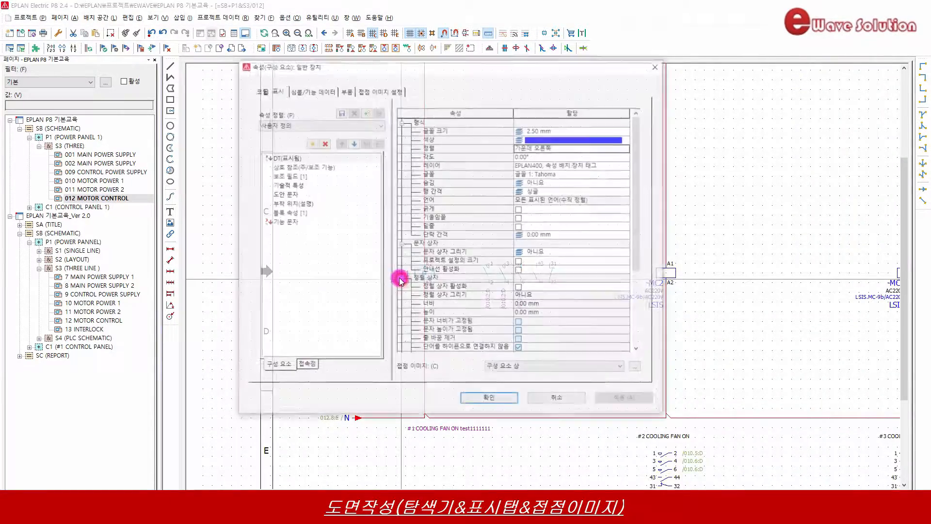
click(530, 372)
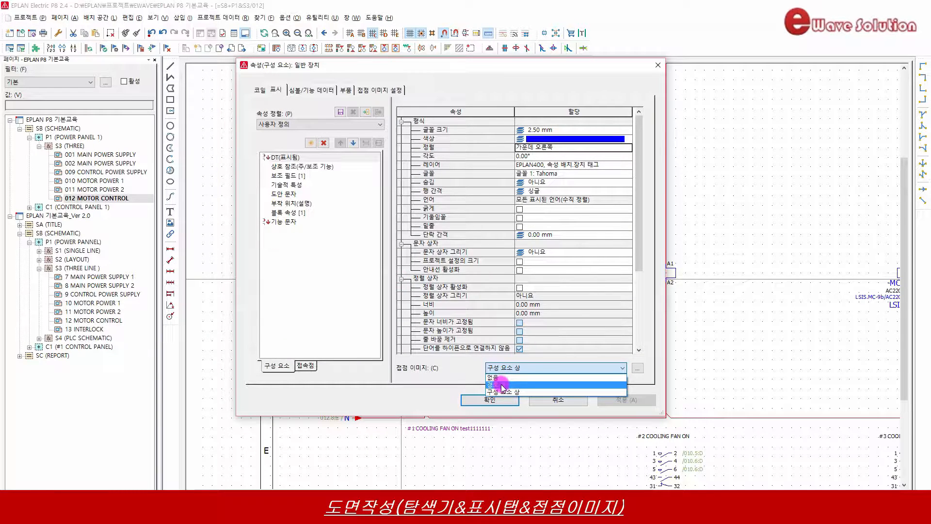
click(543, 395)
click(619, 398)
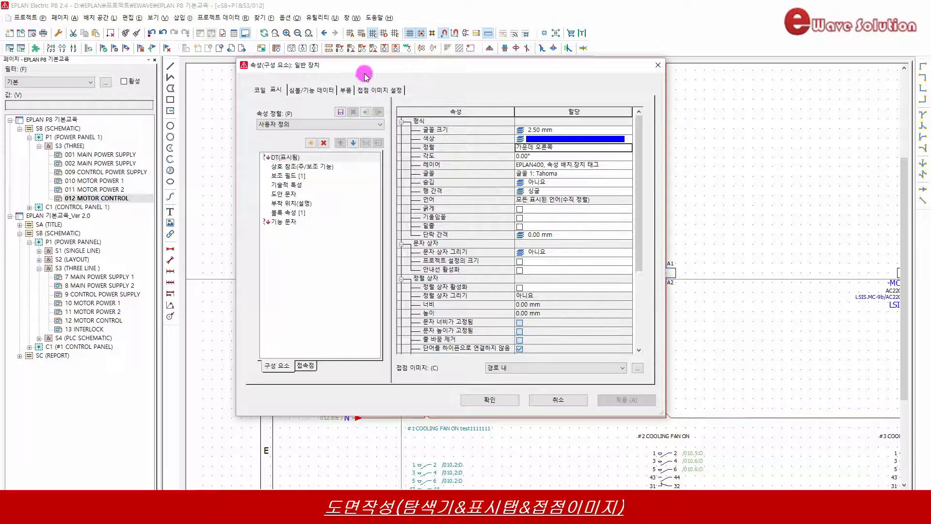
Try the 접점 이미지 options 없음 and 구성 요소 상 for the MC1 coil, and switch back to 경로 내
click(508, 367)
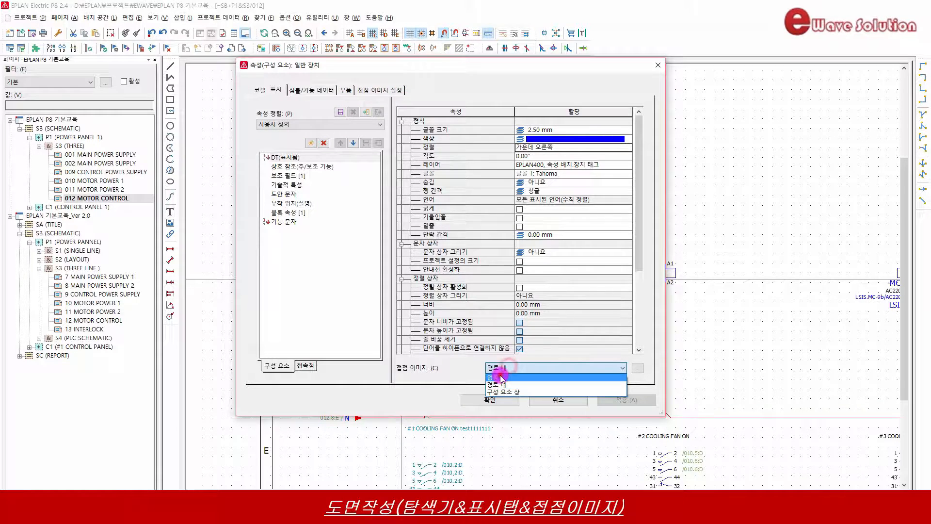
click(499, 374)
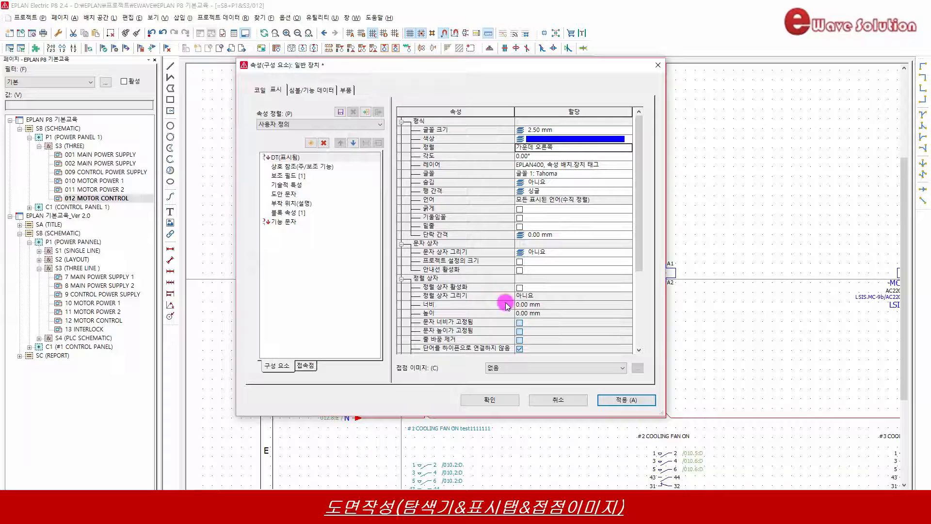
click(501, 370)
click(503, 382)
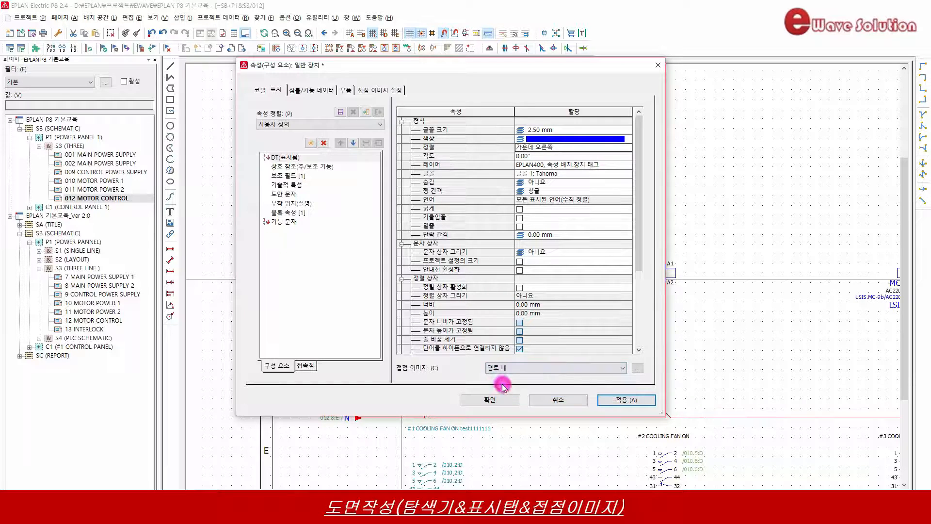
click(499, 369)
click(504, 381)
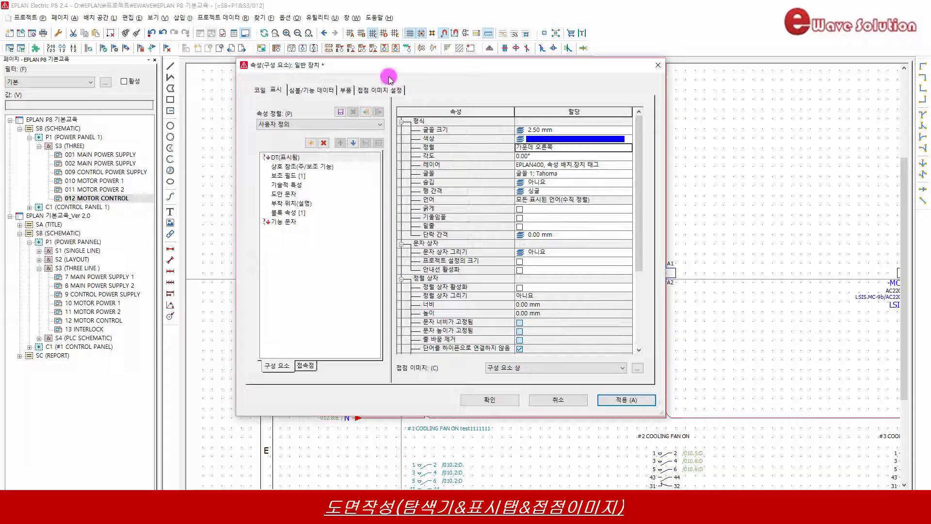
click(504, 368)
click(499, 384)
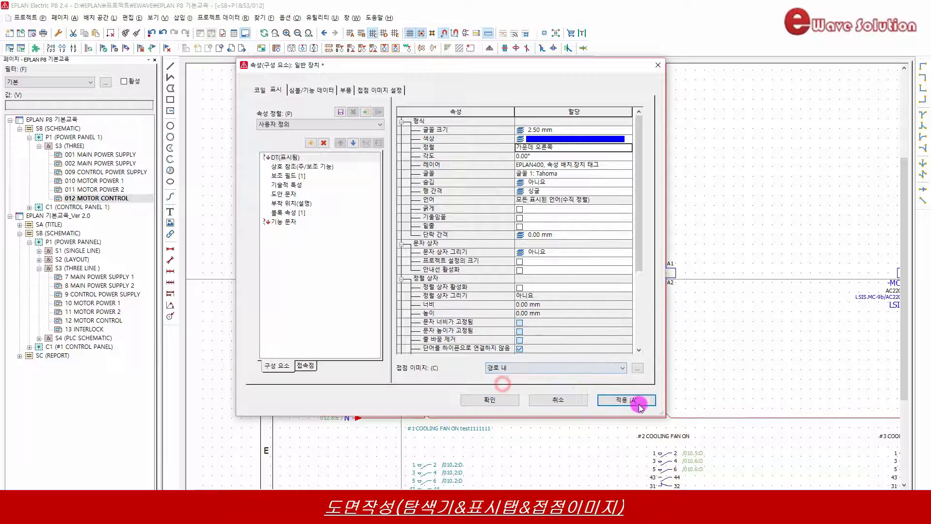
click(623, 399)
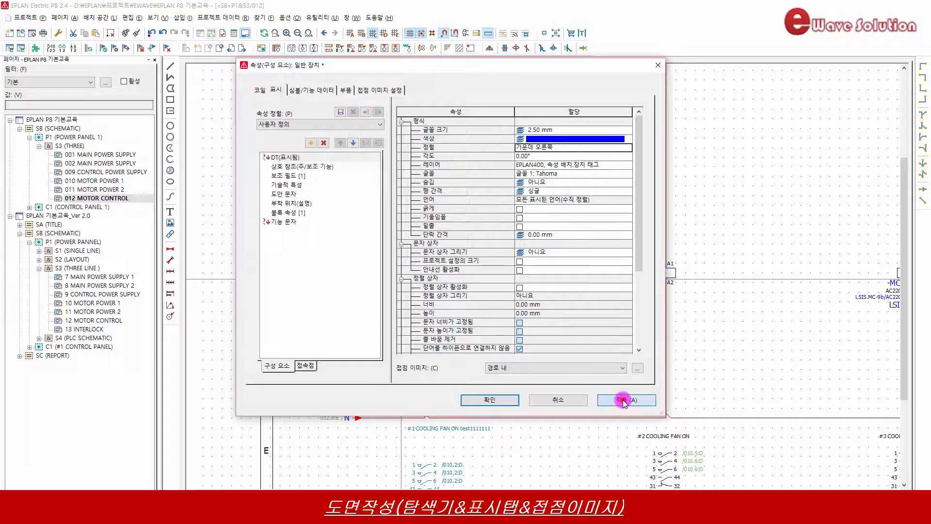
Enable 사용자 정의 and 테이블 양식으로 표시 in MC1's contact image settings, apply them, and close the properties
click(386, 91)
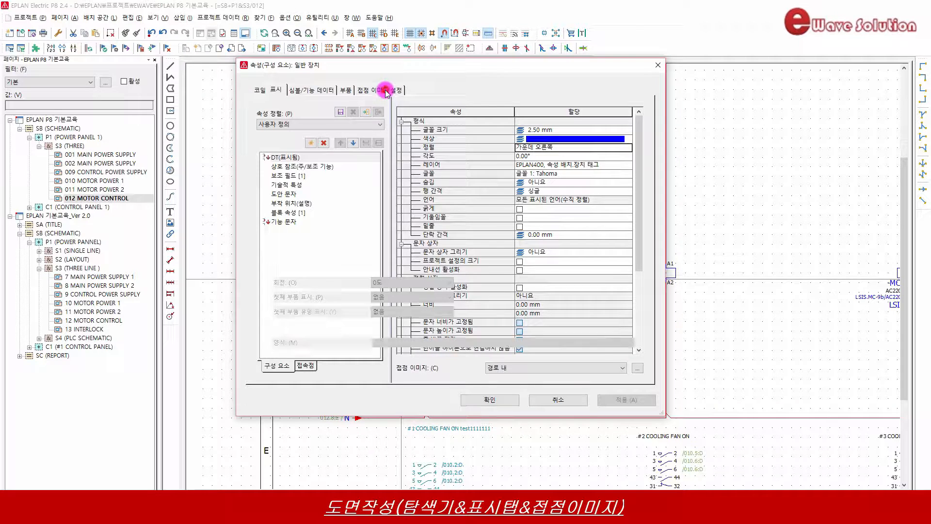
drag(416, 68, 573, 23)
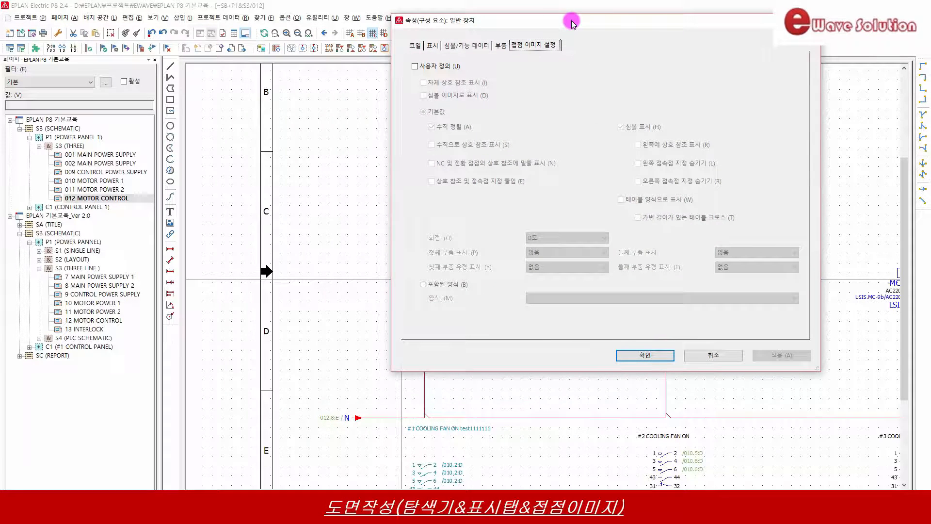
click(441, 66)
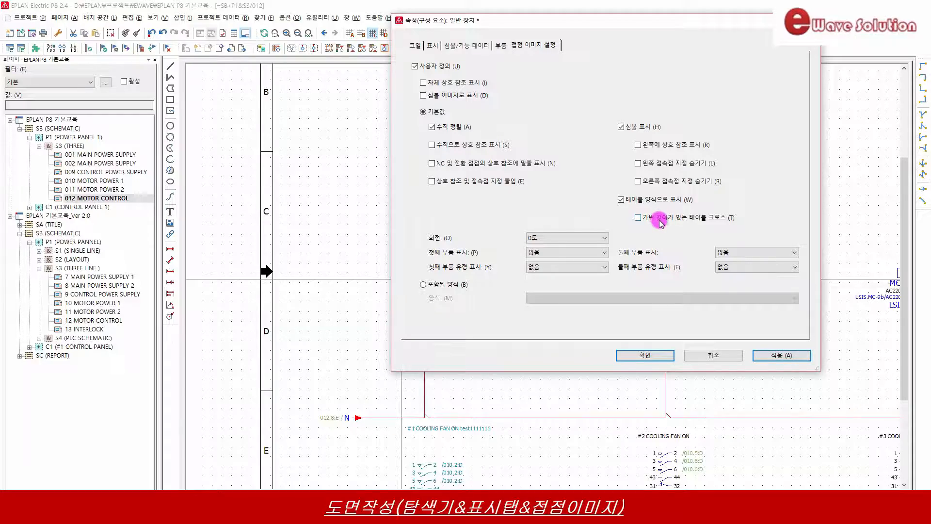
click(773, 356)
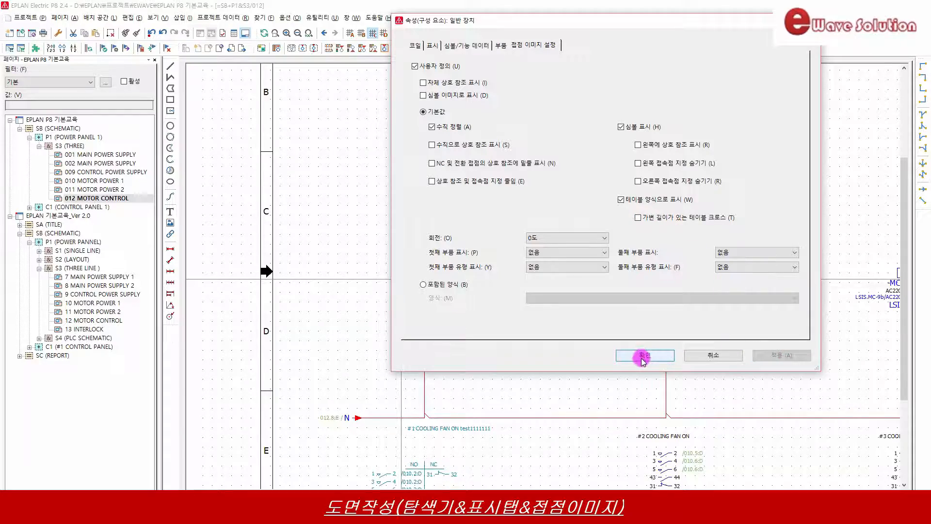
click(643, 355)
Enable 가변 길이가 있는 테이블 크로스 in the MC1 coil's contact image settings and confirm the properties
scroll(532, 191, down, 5)
ctrl+scroll(446, 395, up, 3)
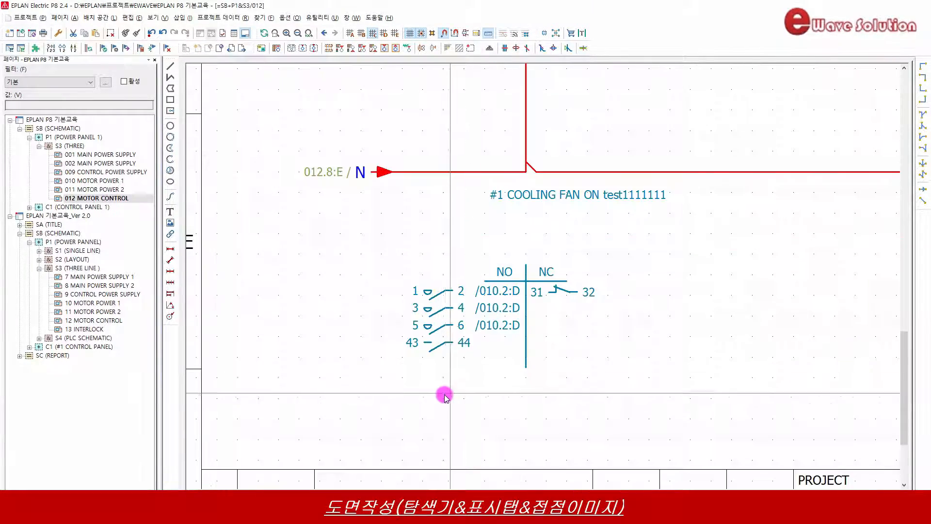
click(444, 394)
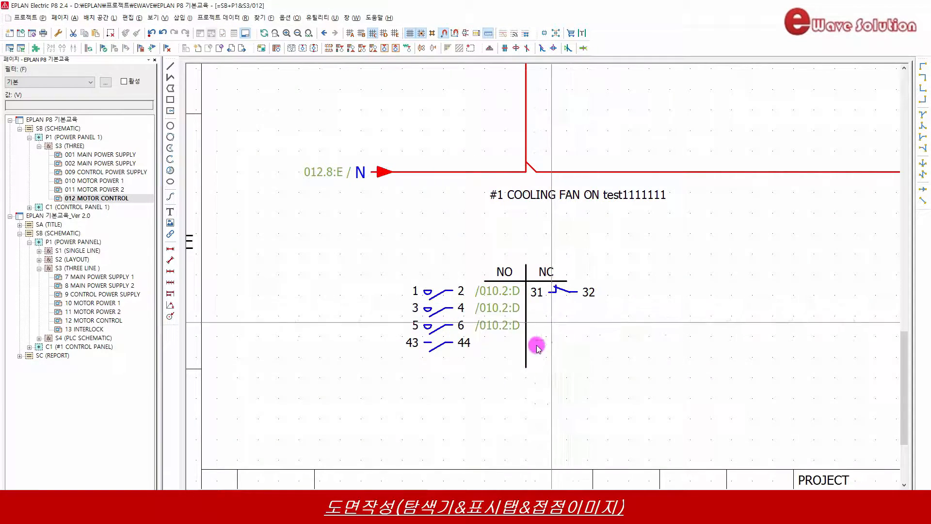
ctrl+scroll(452, 438, down, 2)
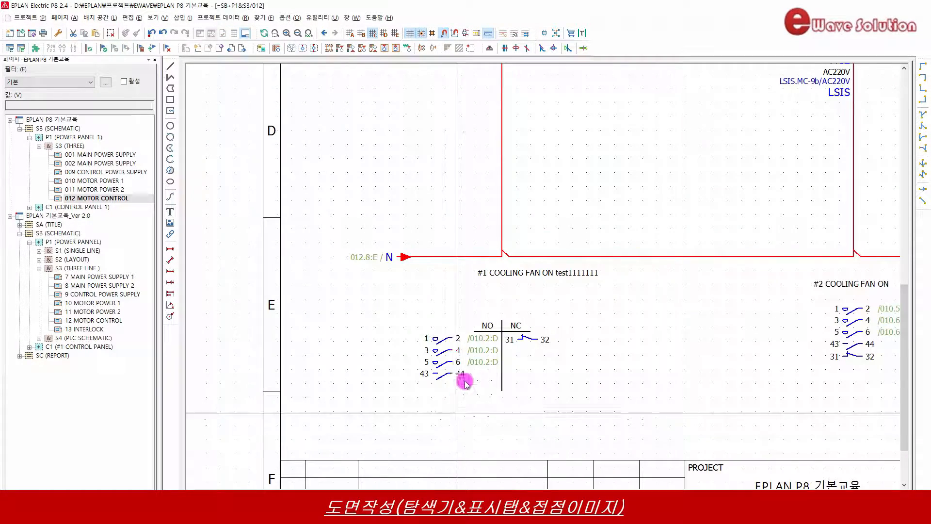
double_click(458, 352)
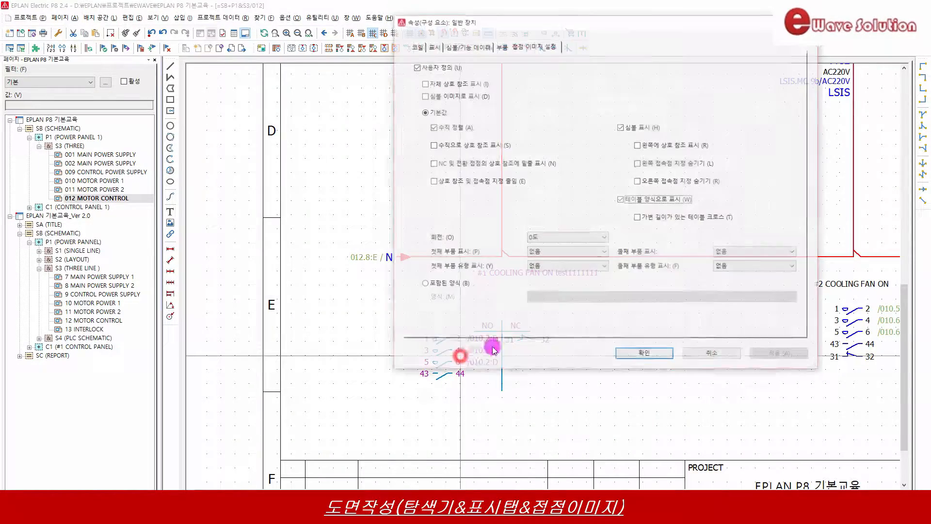
click(651, 218)
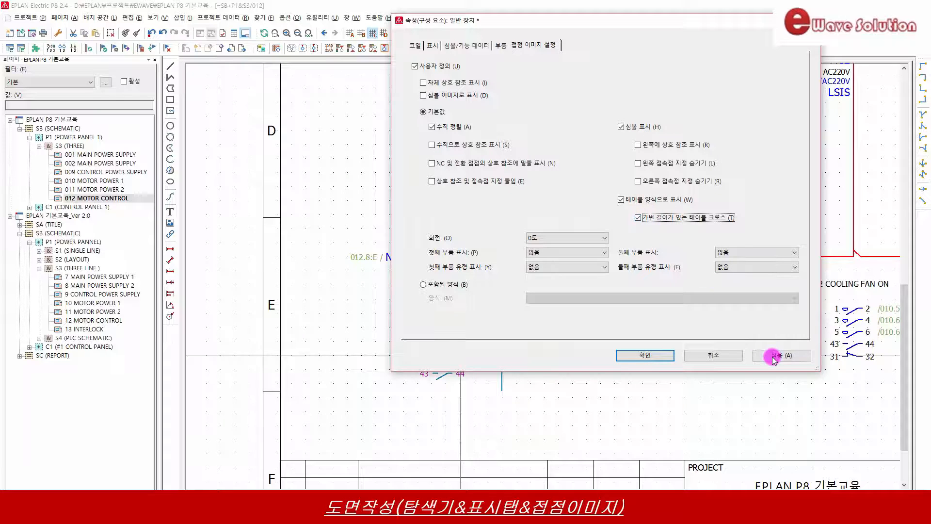
click(645, 355)
ctrl+scroll(487, 377, up, 3)
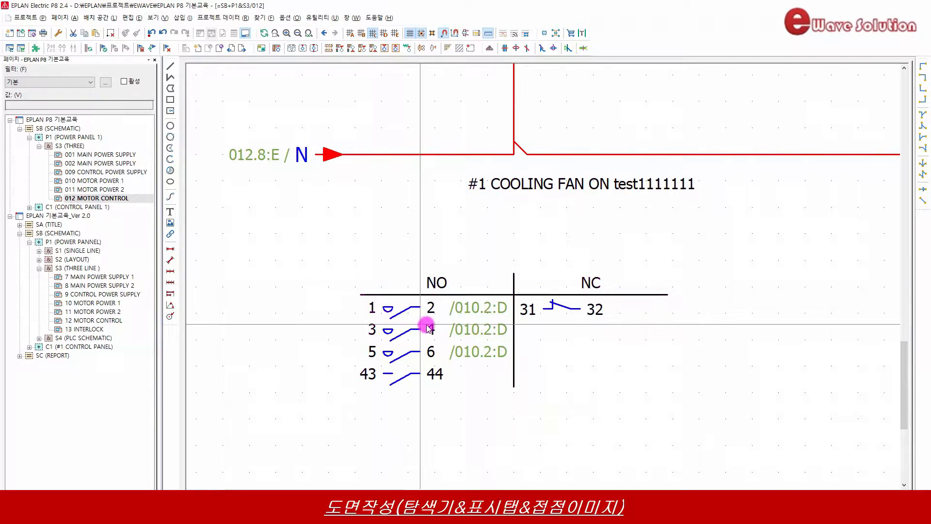
click(426, 348)
ctrl+scroll(426, 348, down, 4)
drag(334, 320, 499, 392)
ctrl+scroll(376, 395, down, 2)
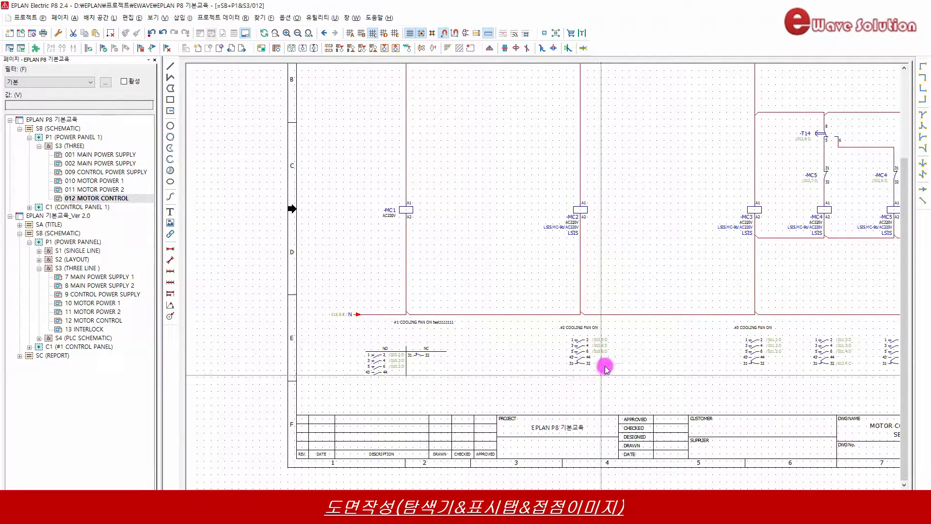
Enable 사용자 정의 and 포함된 양식 in the MC3 coil's contact image settings, and open the form selection
ctrl+scroll(270, 322, down, 3)
ctrl+scroll(616, 315, up, 3)
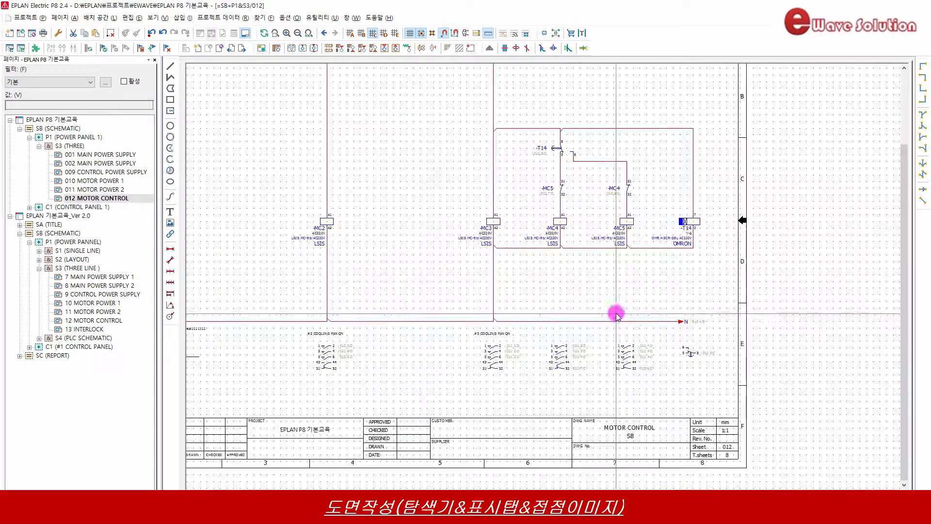
ctrl+scroll(556, 300, up, 1)
drag(413, 359, 515, 450)
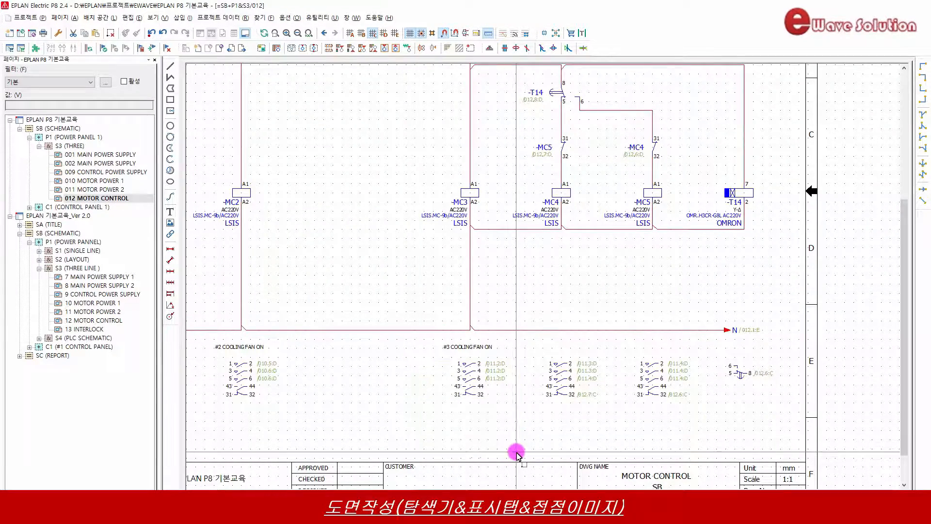
double_click(462, 209)
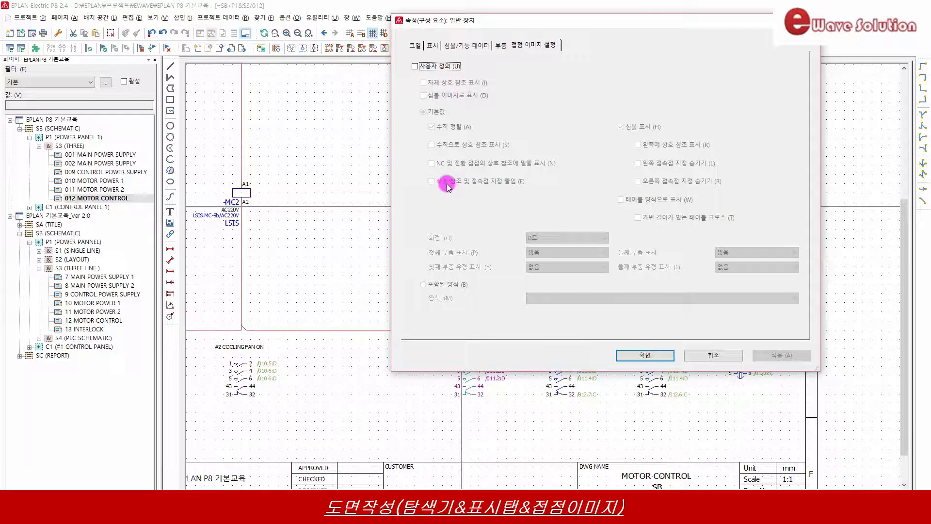
click(424, 67)
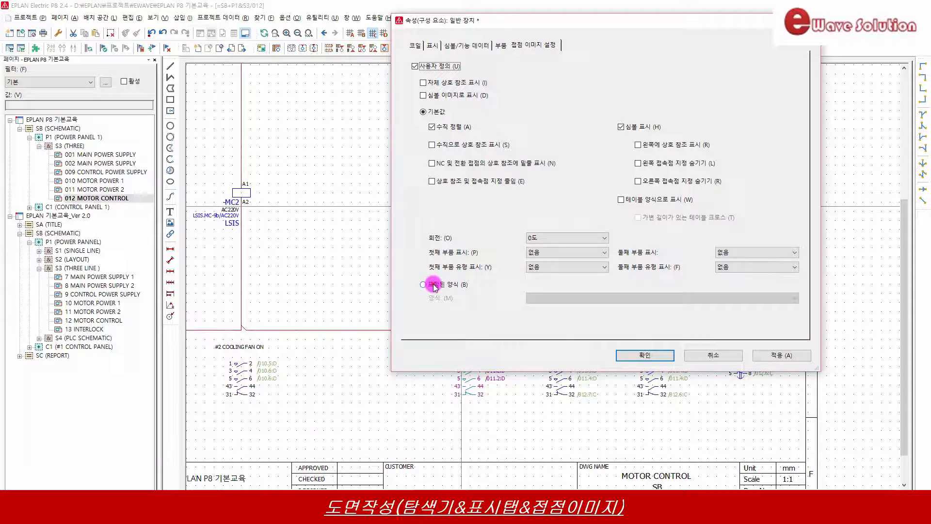
click(424, 284)
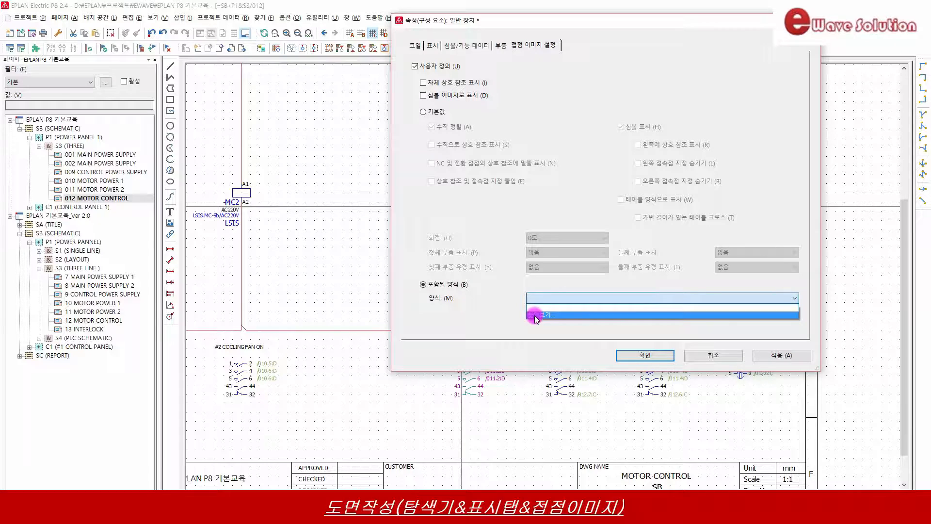
click(536, 314)
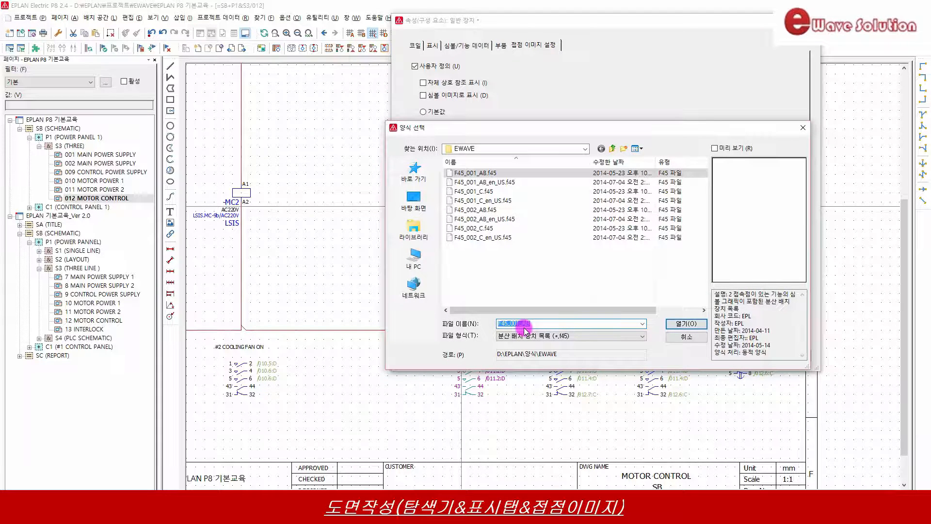
Compare the EWAVE contact image forms, choose F45_001_AB for MC3, and confirm the properties
click(475, 172)
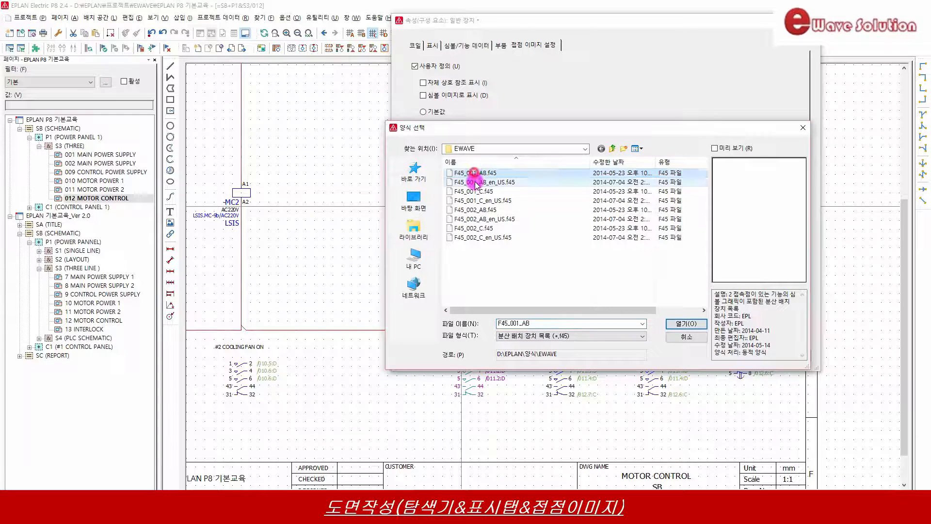
click(475, 183)
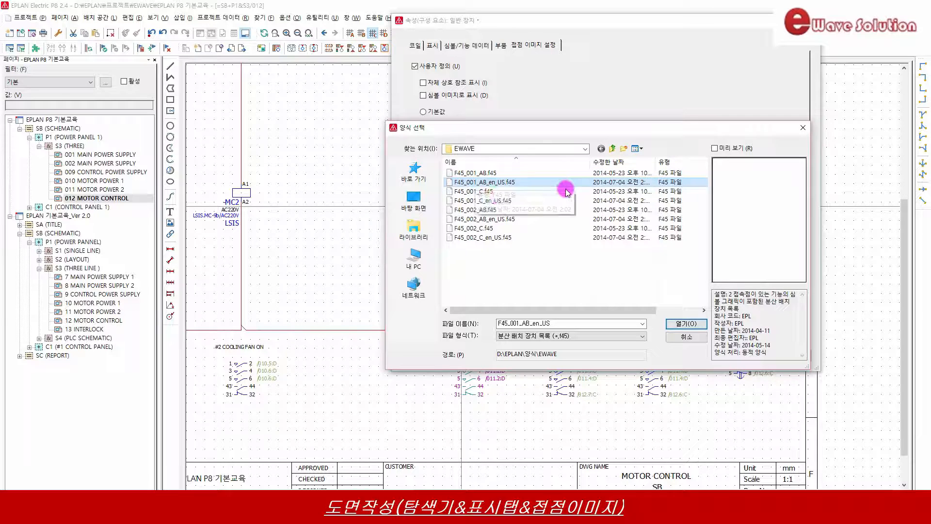
click(484, 192)
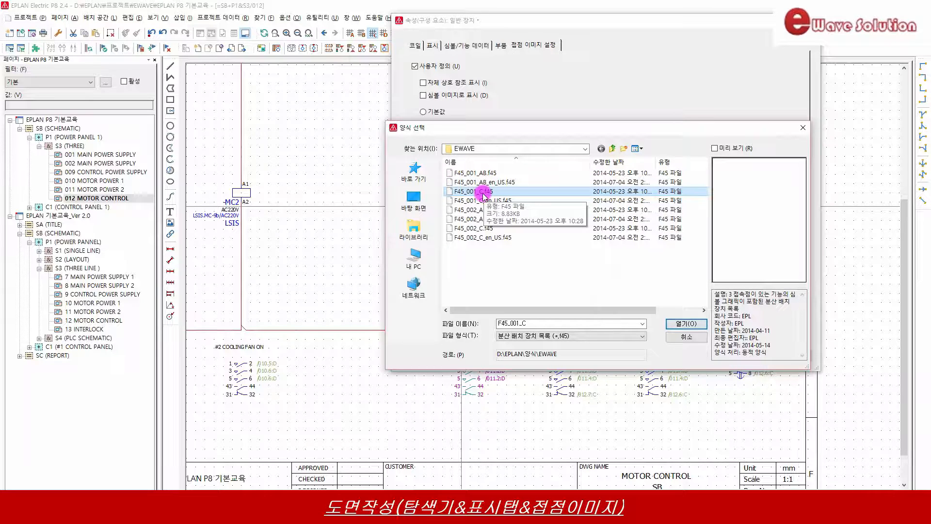
click(483, 174)
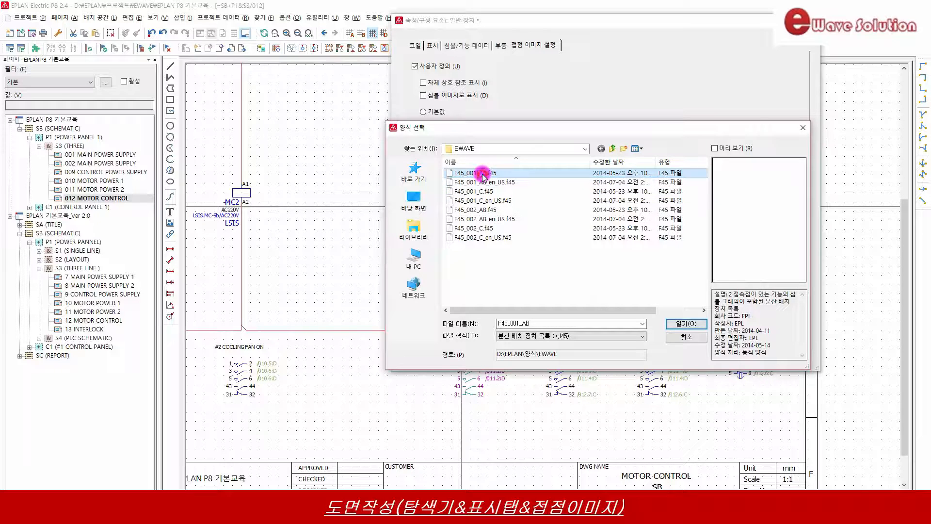
click(685, 323)
click(643, 352)
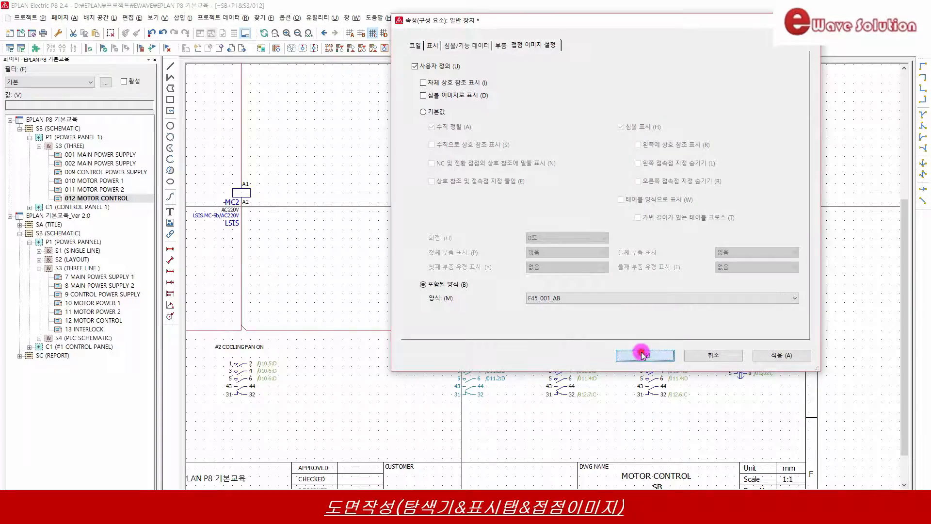
click(460, 204)
scroll(453, 432, up, 3)
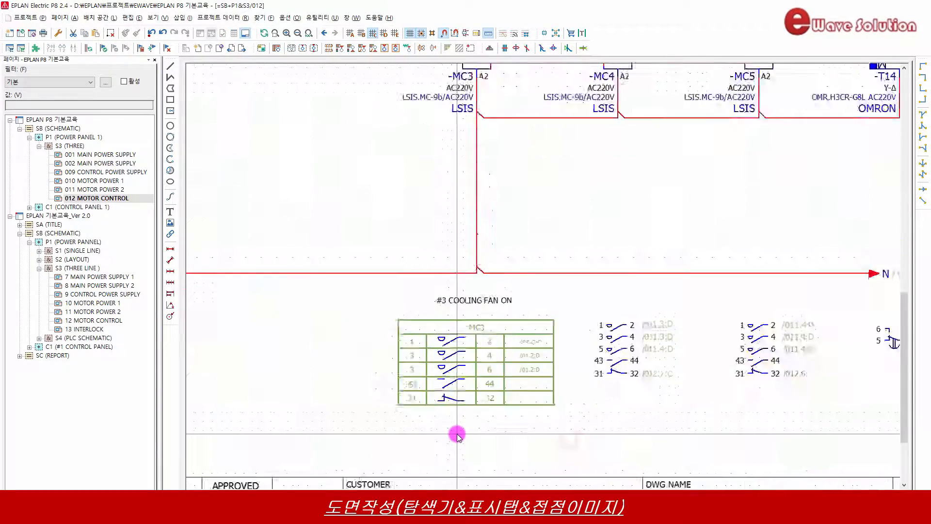
drag(356, 266, 610, 438)
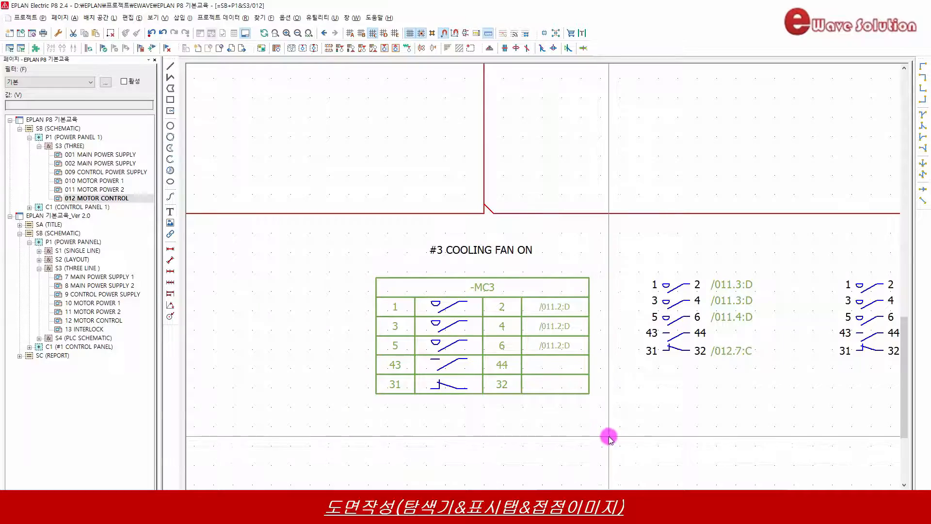
Open the settings of project EPLAN P8 기본교육 and go to 경로의 접점 이미지 under 상호 참조/접점 이미지
scroll(610, 436, down, 5)
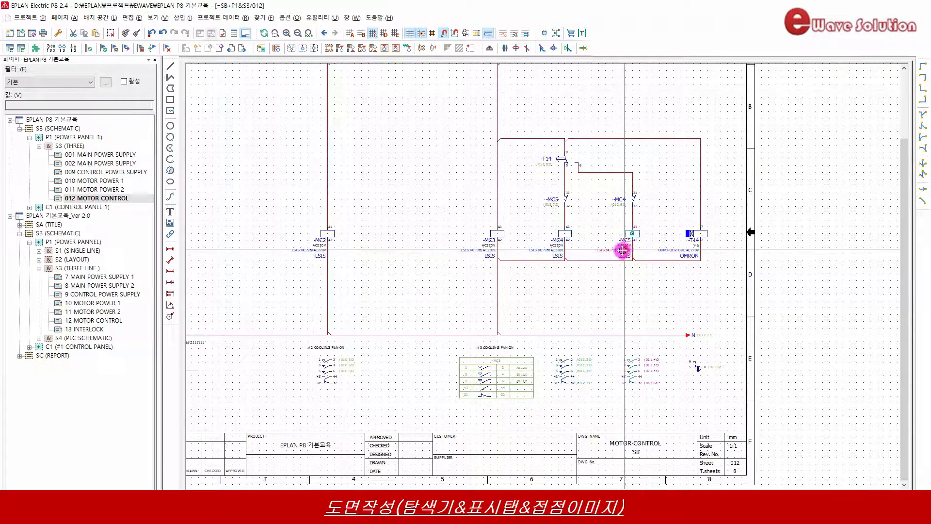
drag(548, 345, 599, 417)
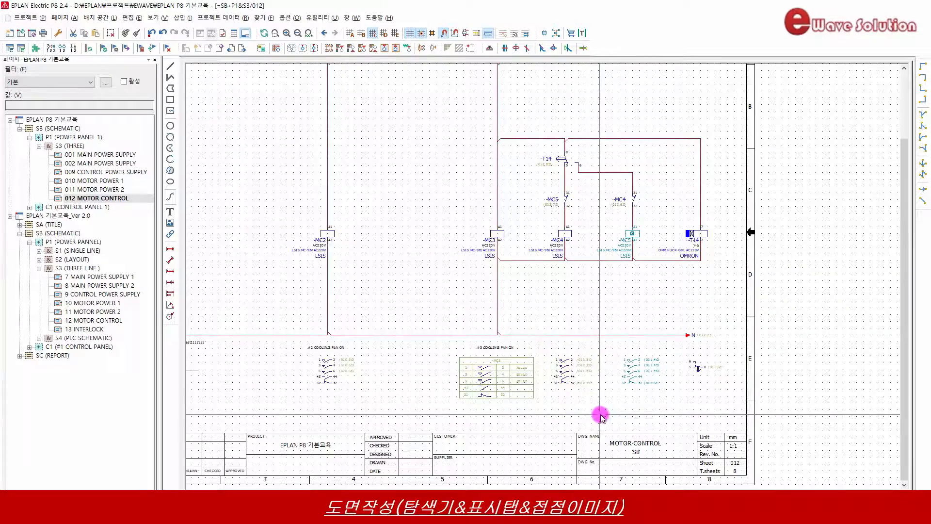
scroll(712, 429, down, 1)
scroll(712, 429, down, 2)
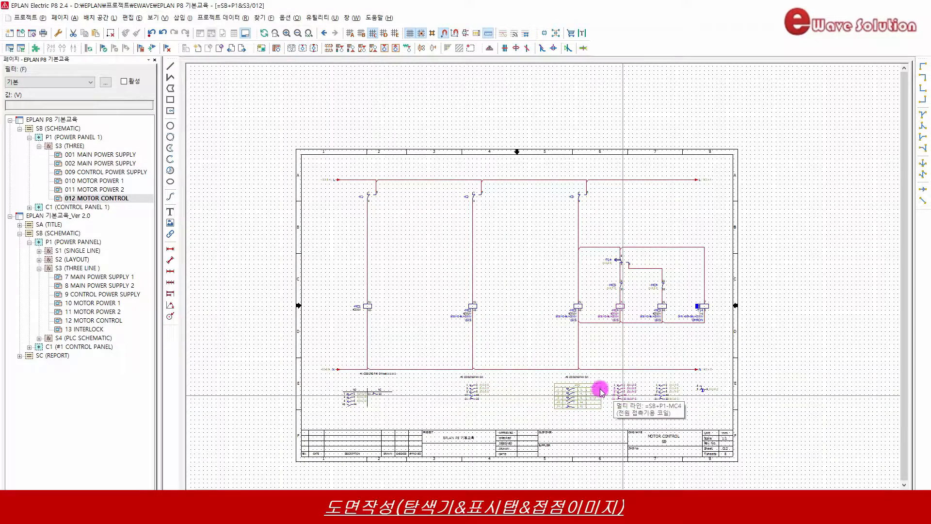
click(290, 18)
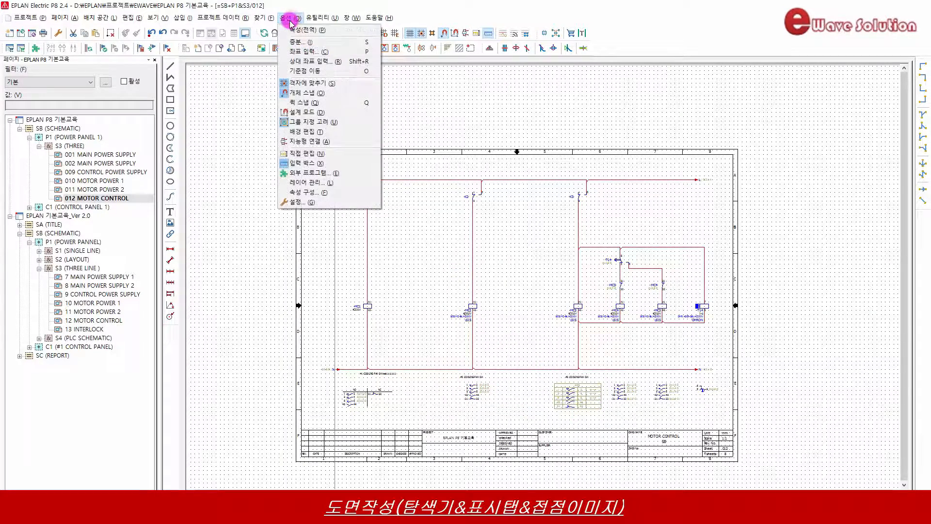
click(325, 202)
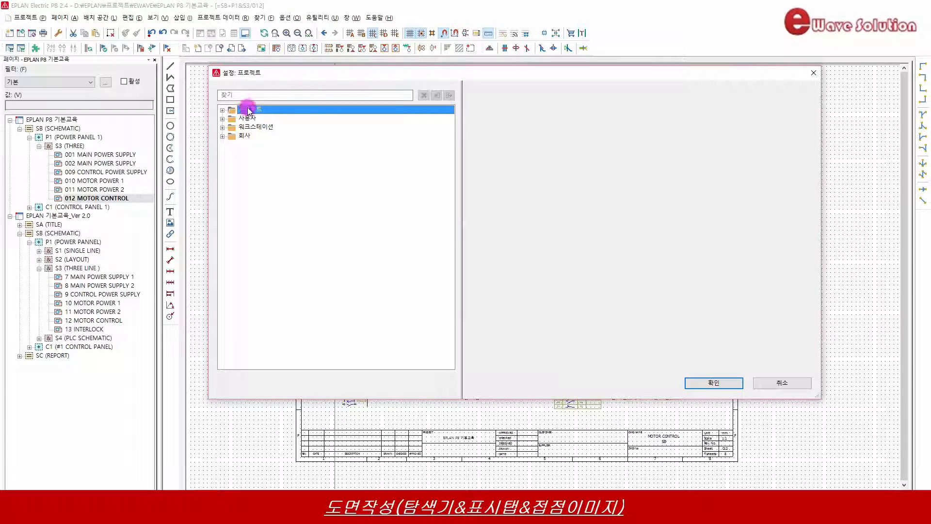
double_click(244, 111)
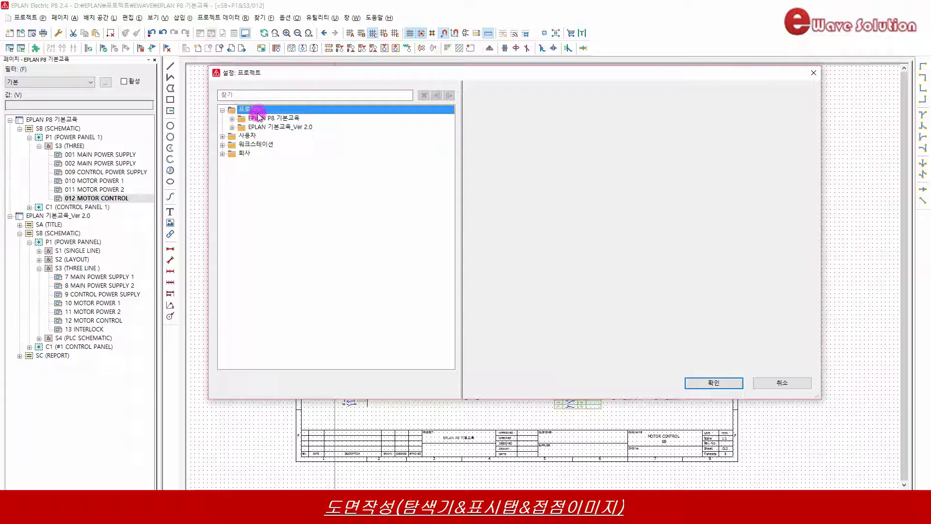
double_click(279, 119)
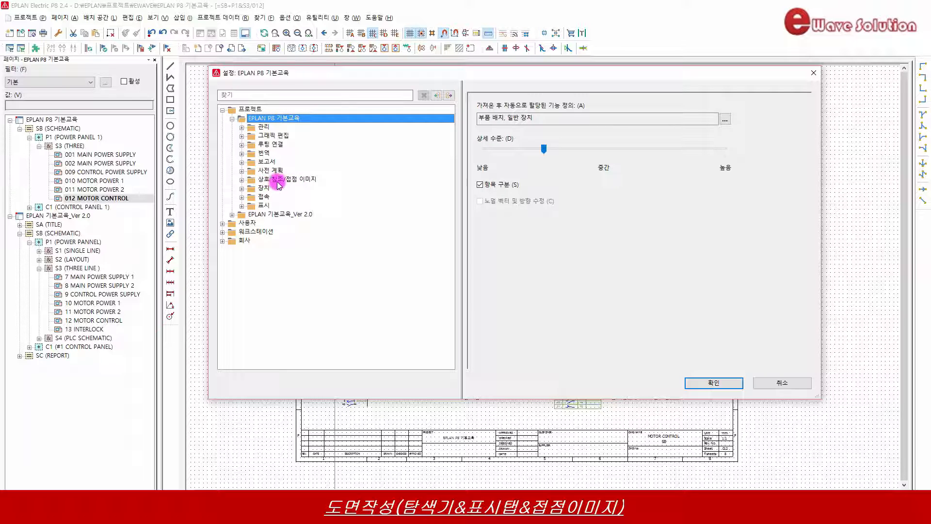
double_click(291, 179)
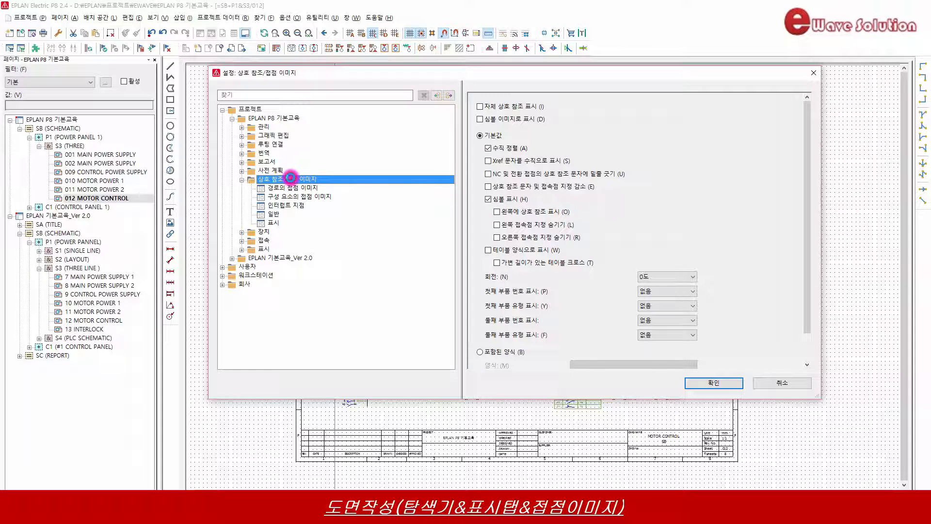
click(284, 188)
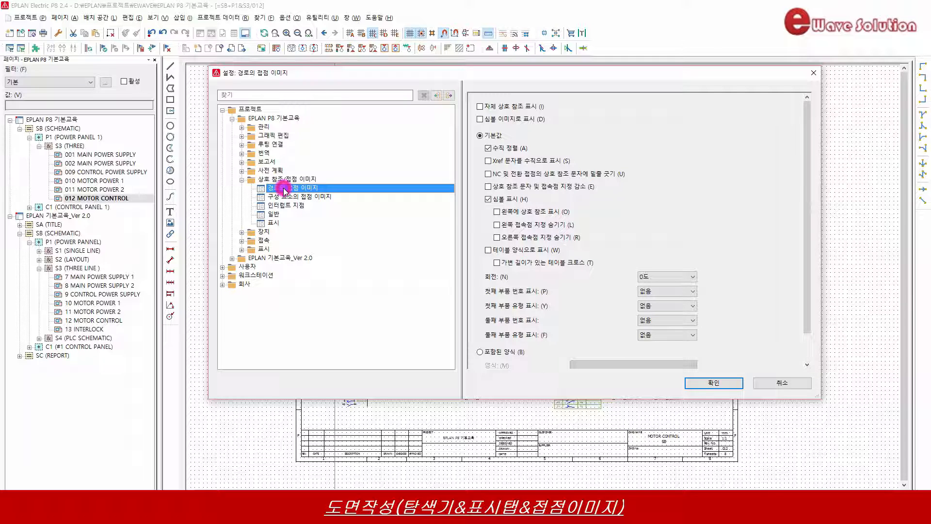
click(281, 196)
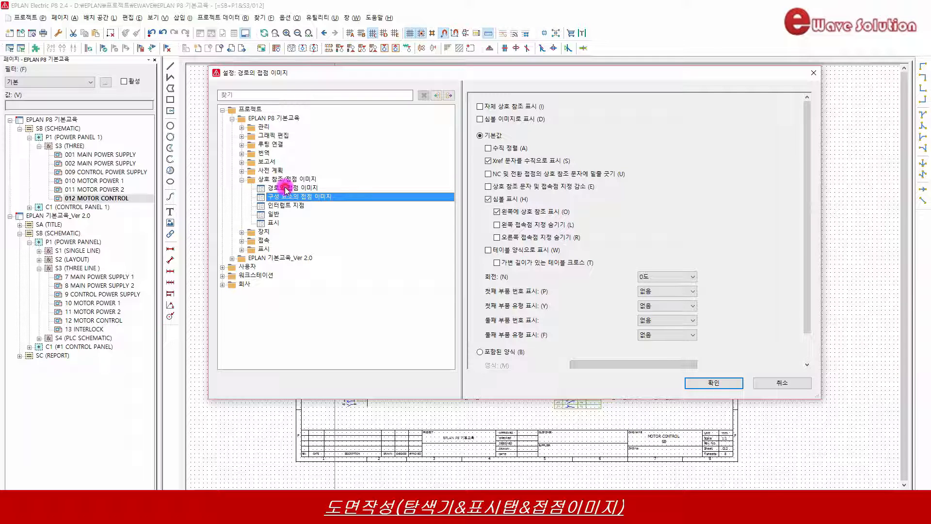
click(285, 189)
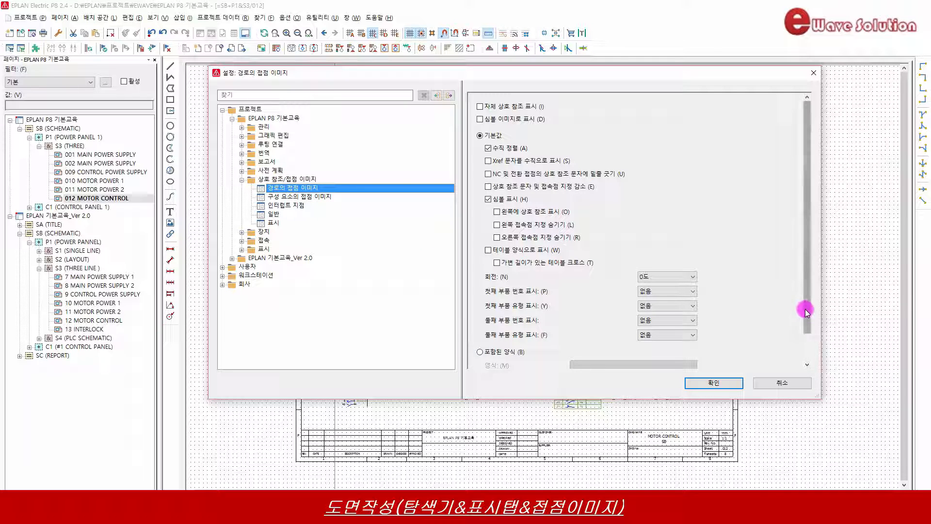
Set the project's path contact images to 포함된 양식 with form F45_001_AB, and confirm the settings
scroll(805, 312, down, 2)
click(491, 320)
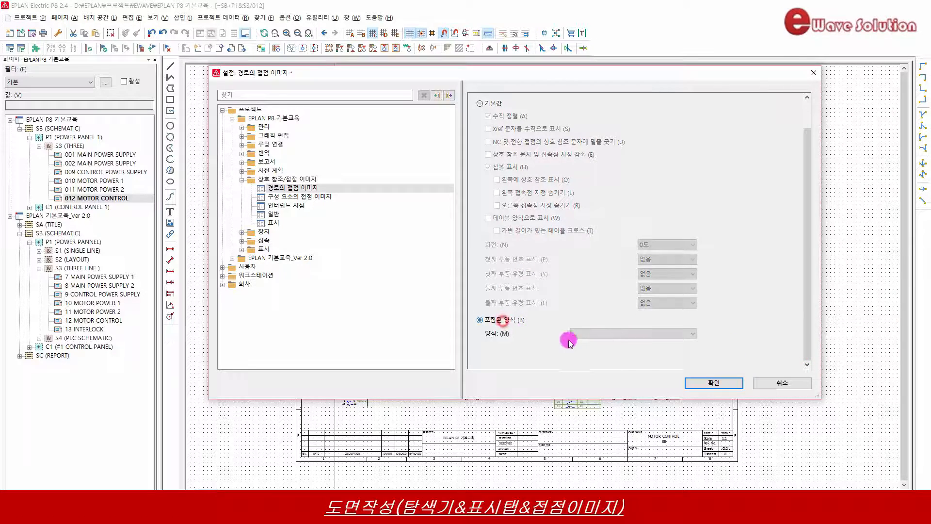
click(611, 338)
click(595, 352)
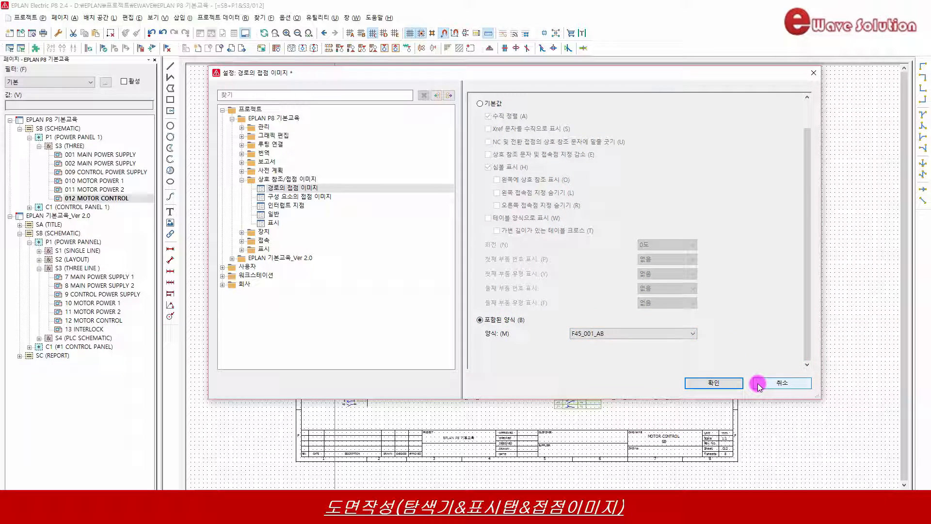
click(715, 383)
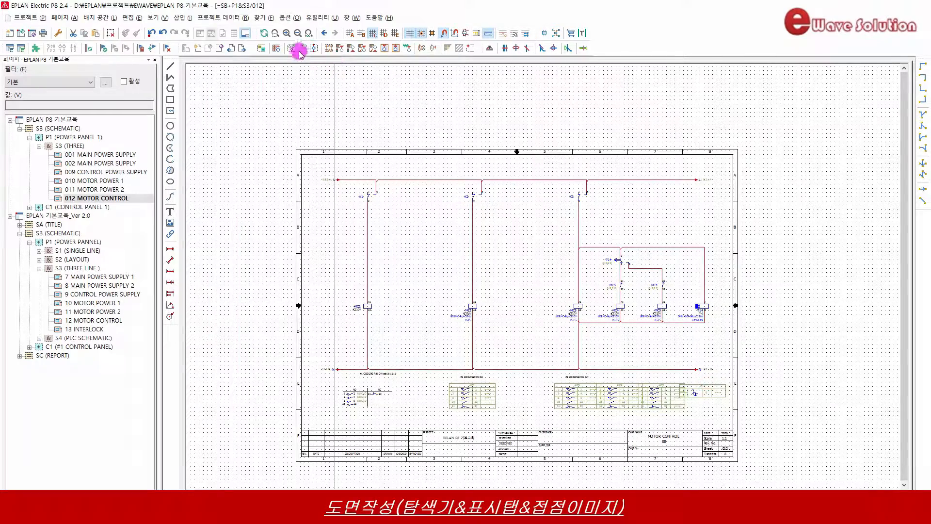
scroll(588, 426, up, 3)
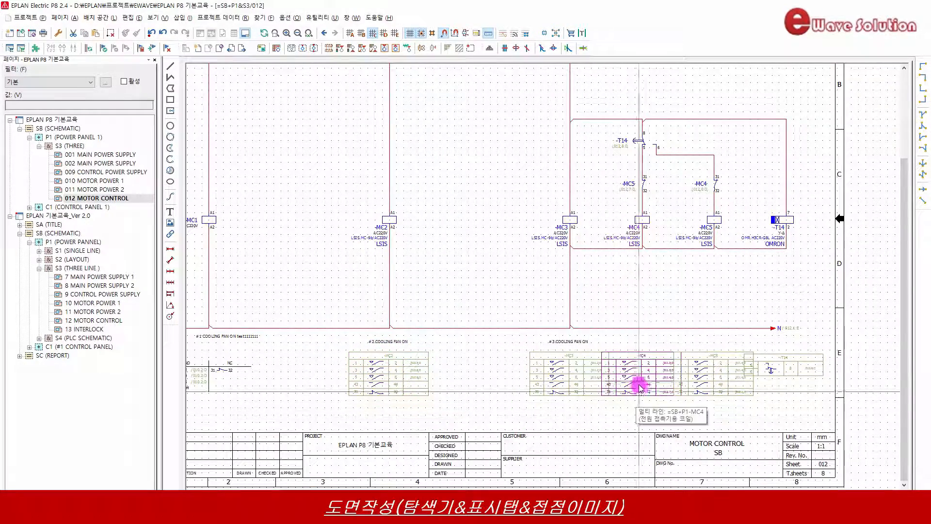
scroll(558, 429, down, 4)
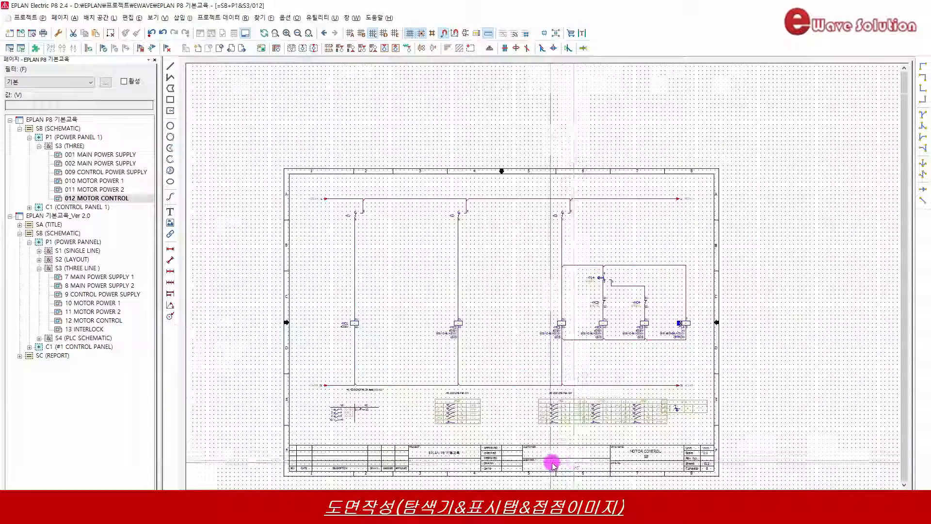
click(508, 303)
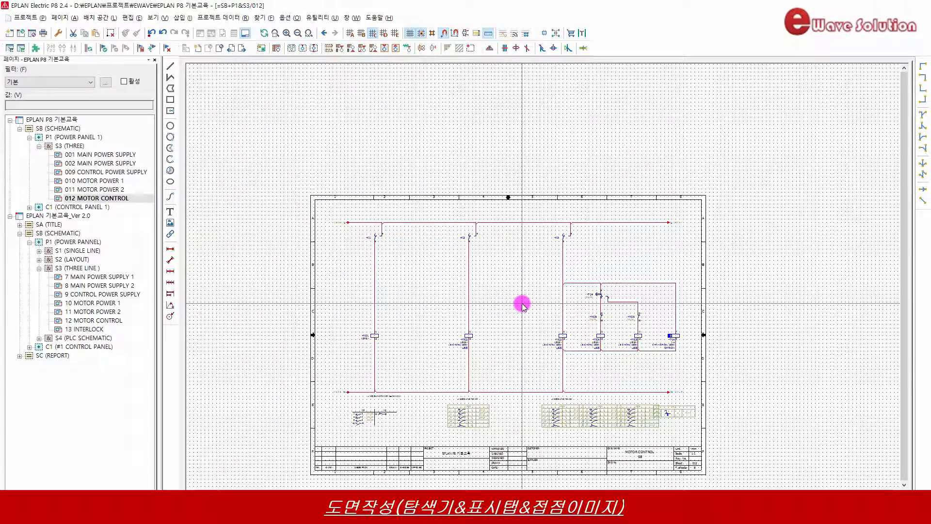